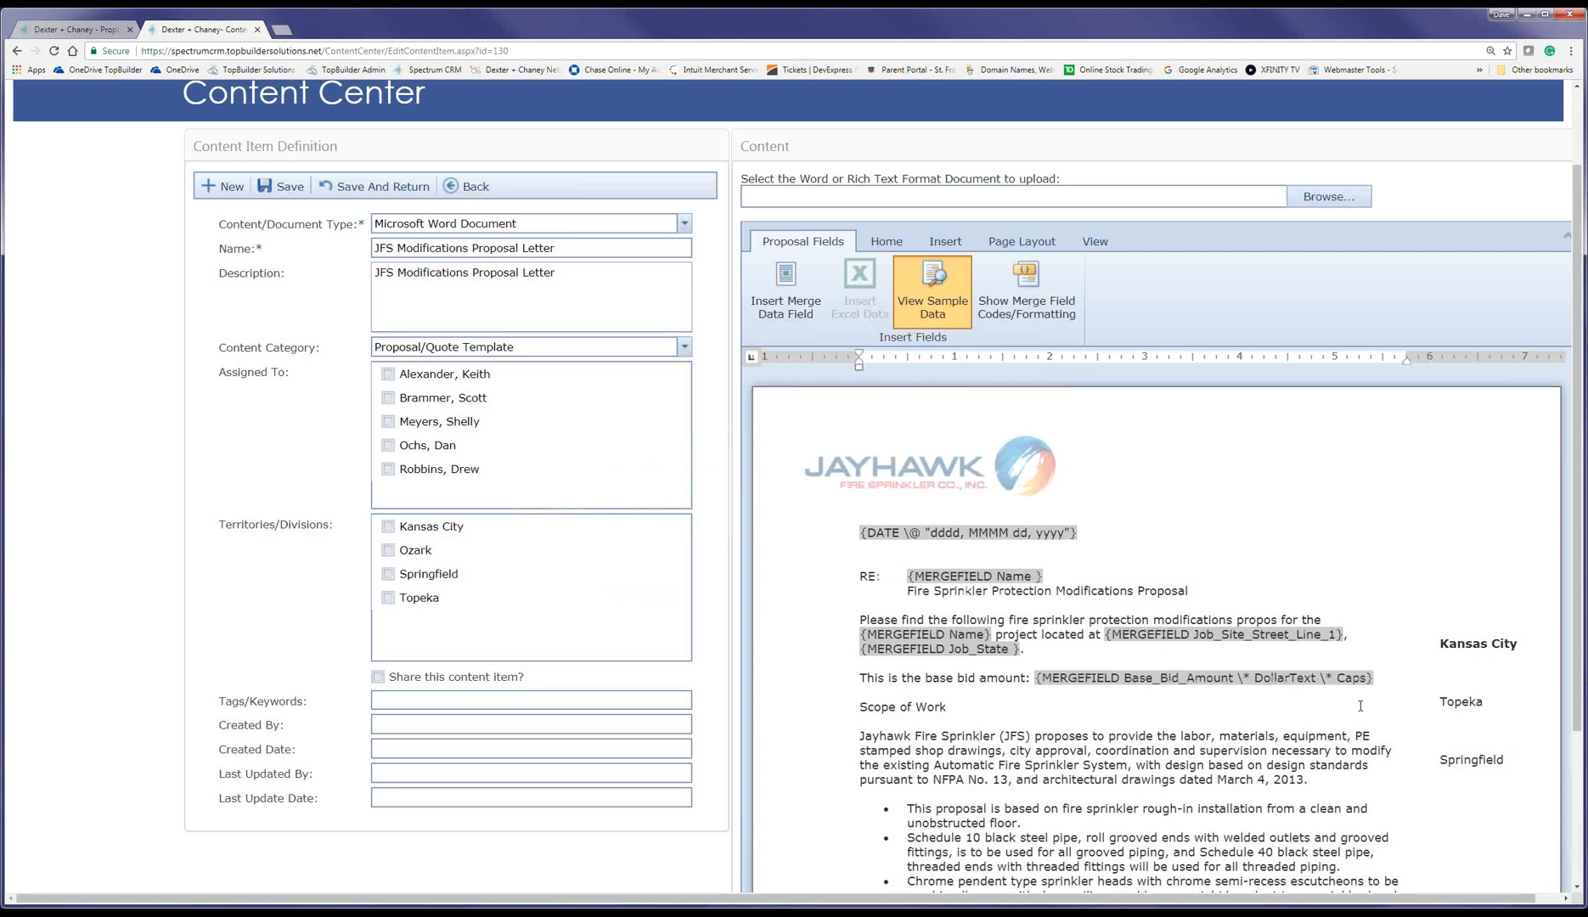
Step: Insert a Base Bid Amount merge field in plain Currency format right after the spelled-out amount
left_click(786, 287)
left_click(667, 463)
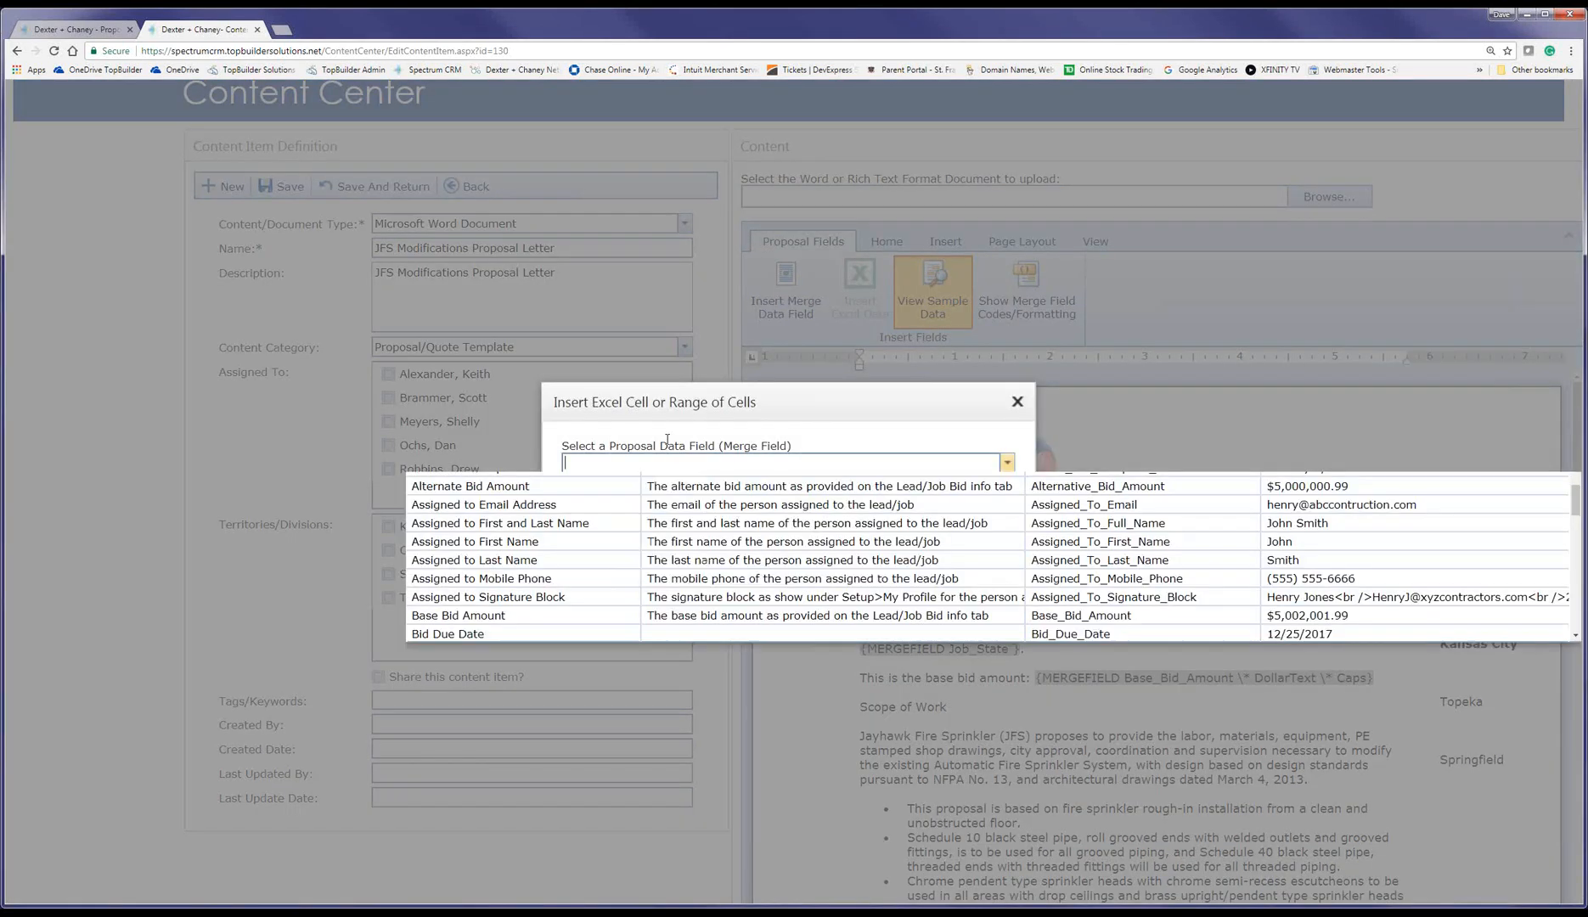
scroll(519, 509, "up", 1)
left_click(480, 651)
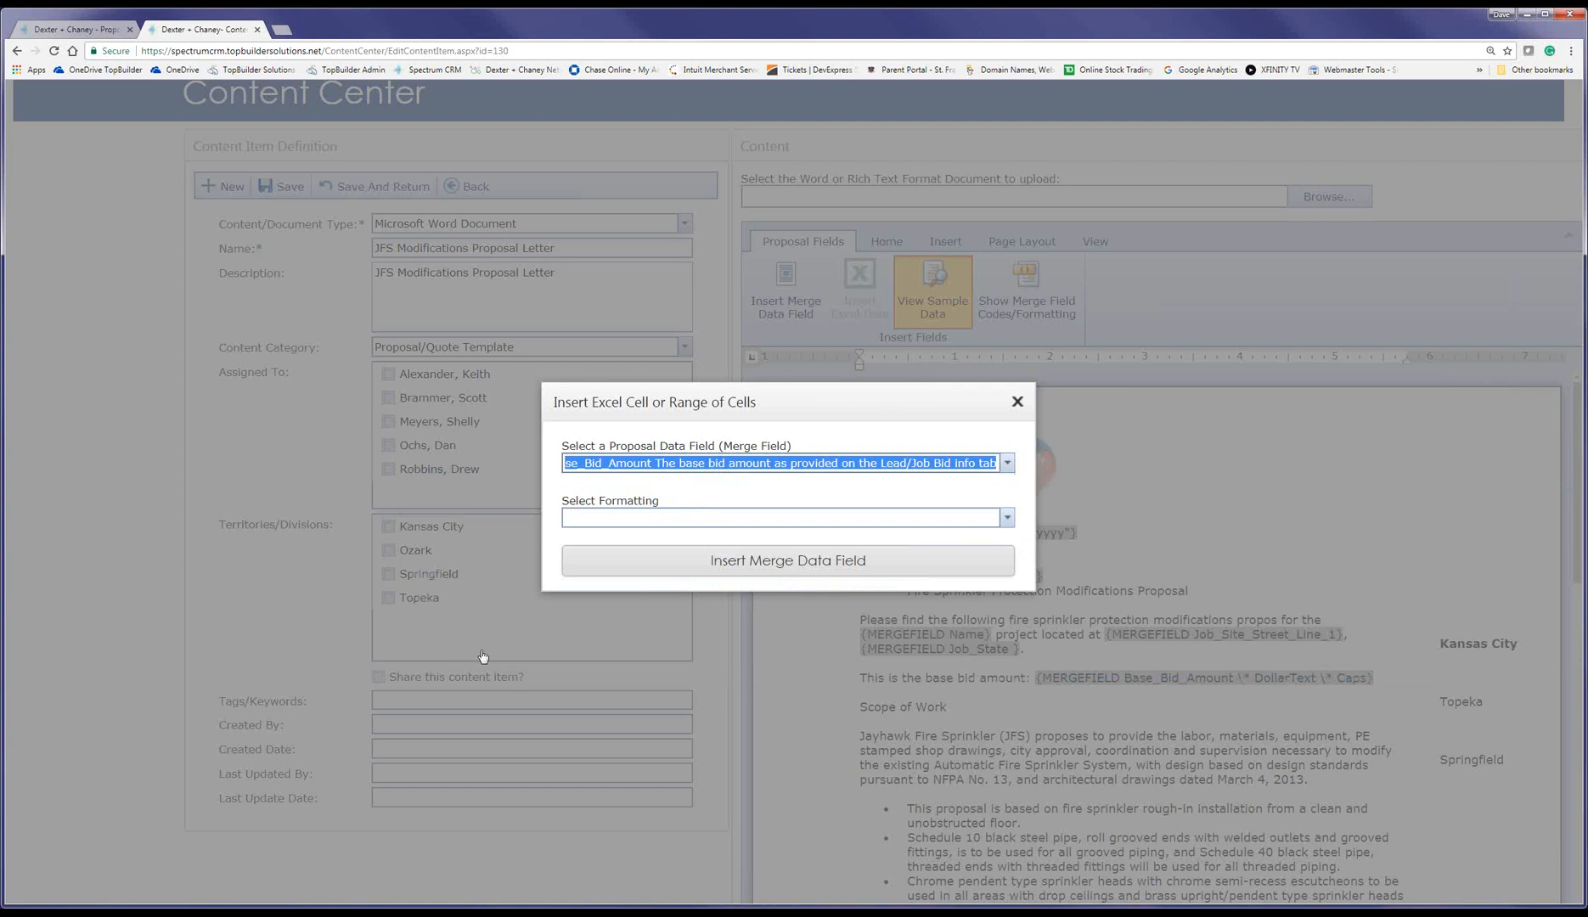
left_click(639, 526)
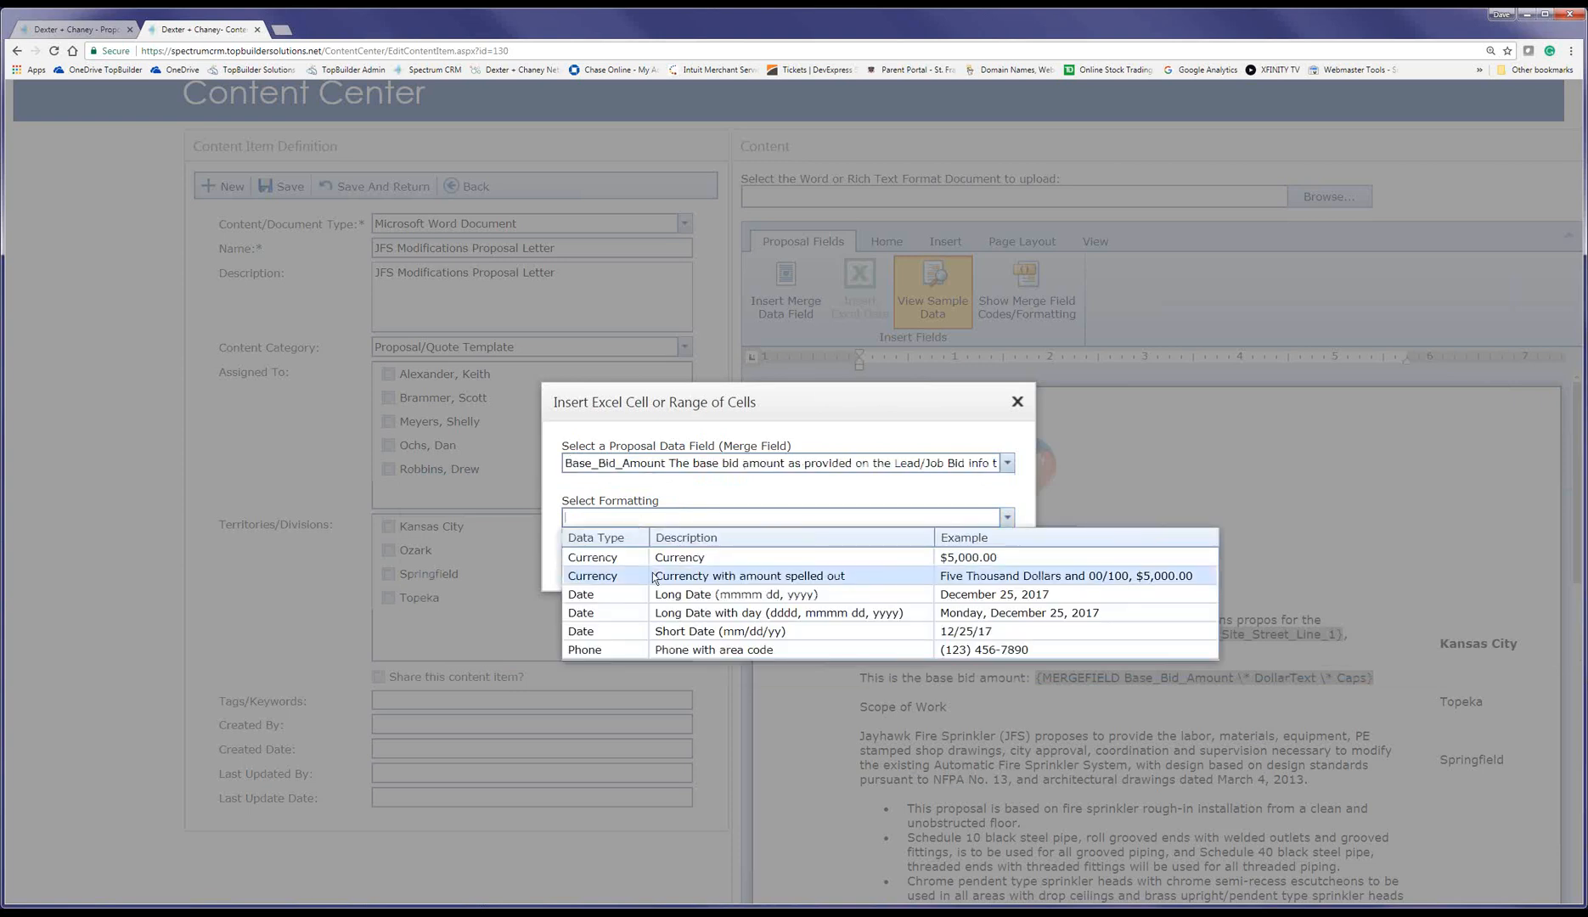
left_click(652, 561)
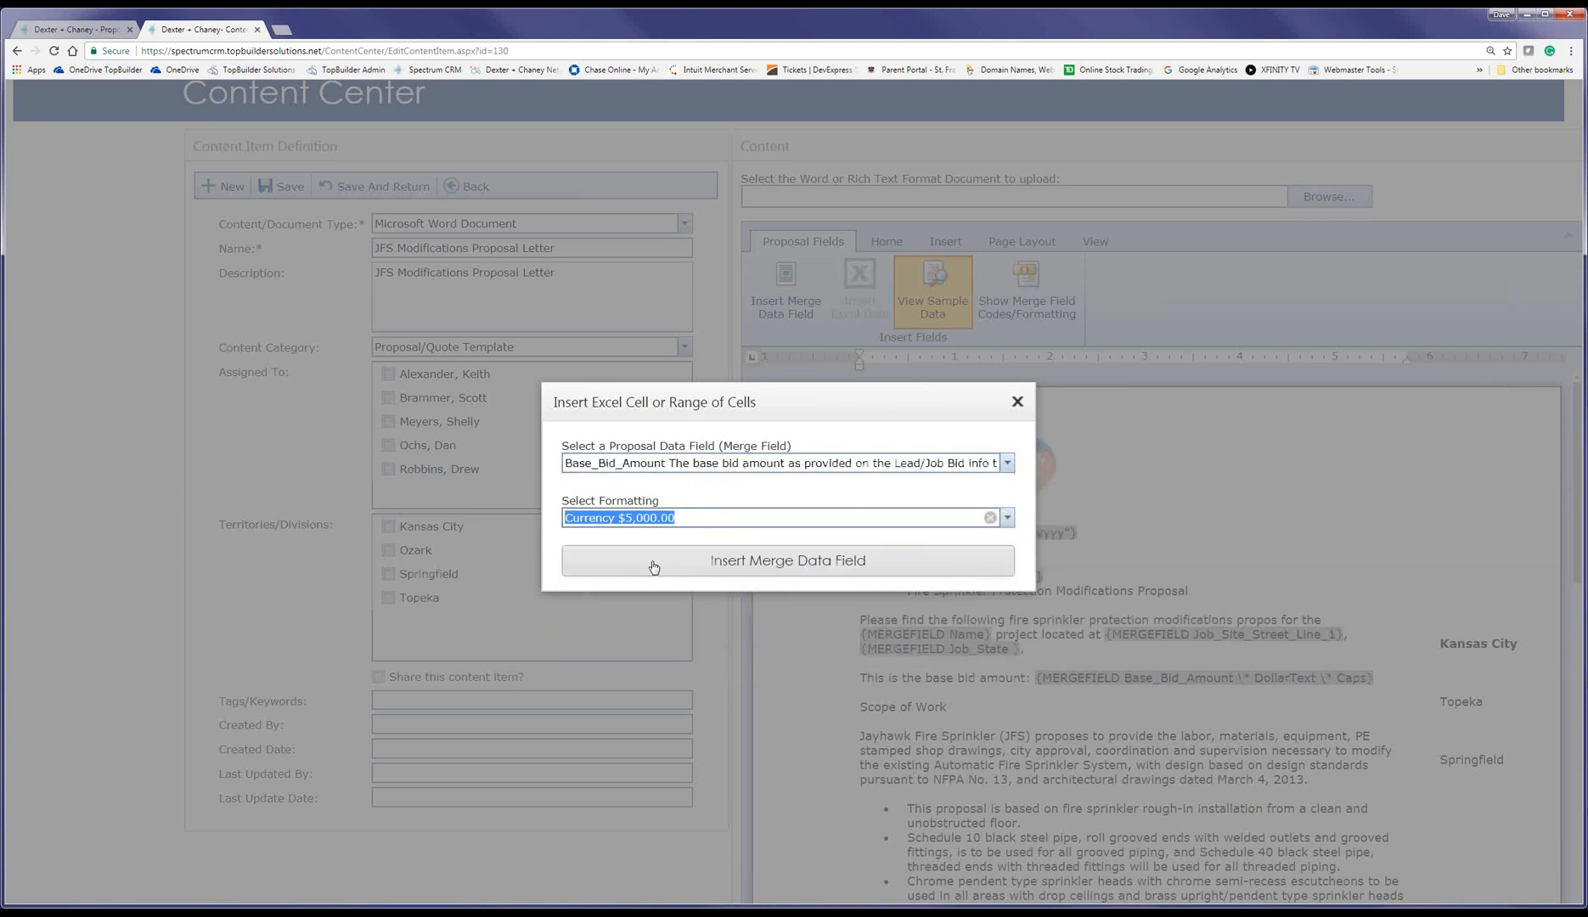
left_click(653, 561)
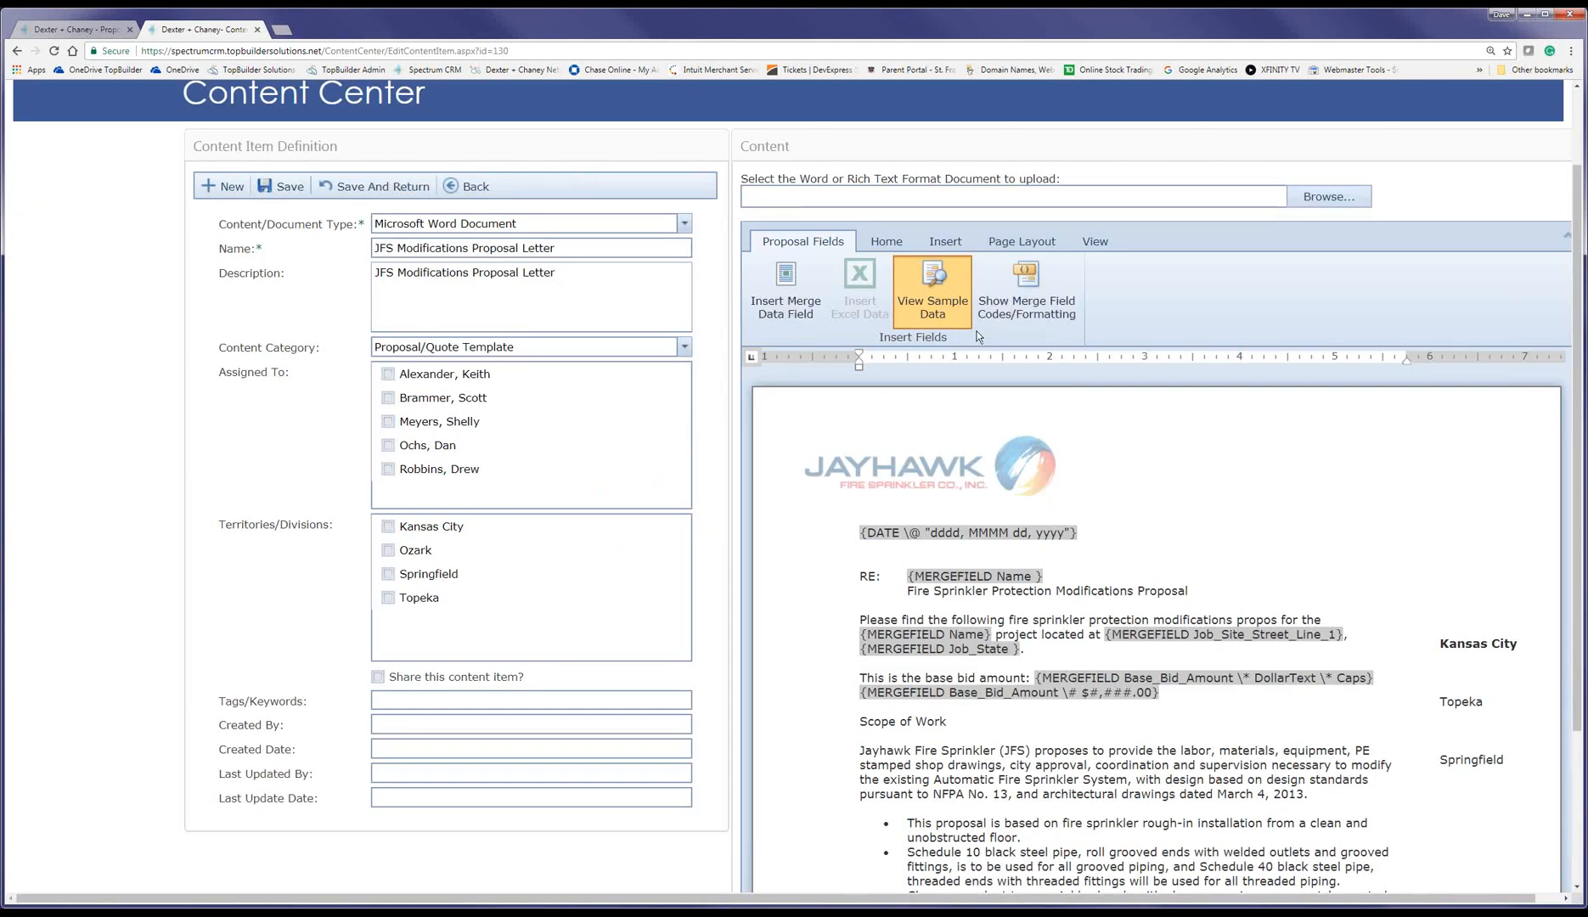
Step: Preview the letter with sample data showing $5,002,001.99 for the bid amounts, then return to the template list
left_click(936, 306)
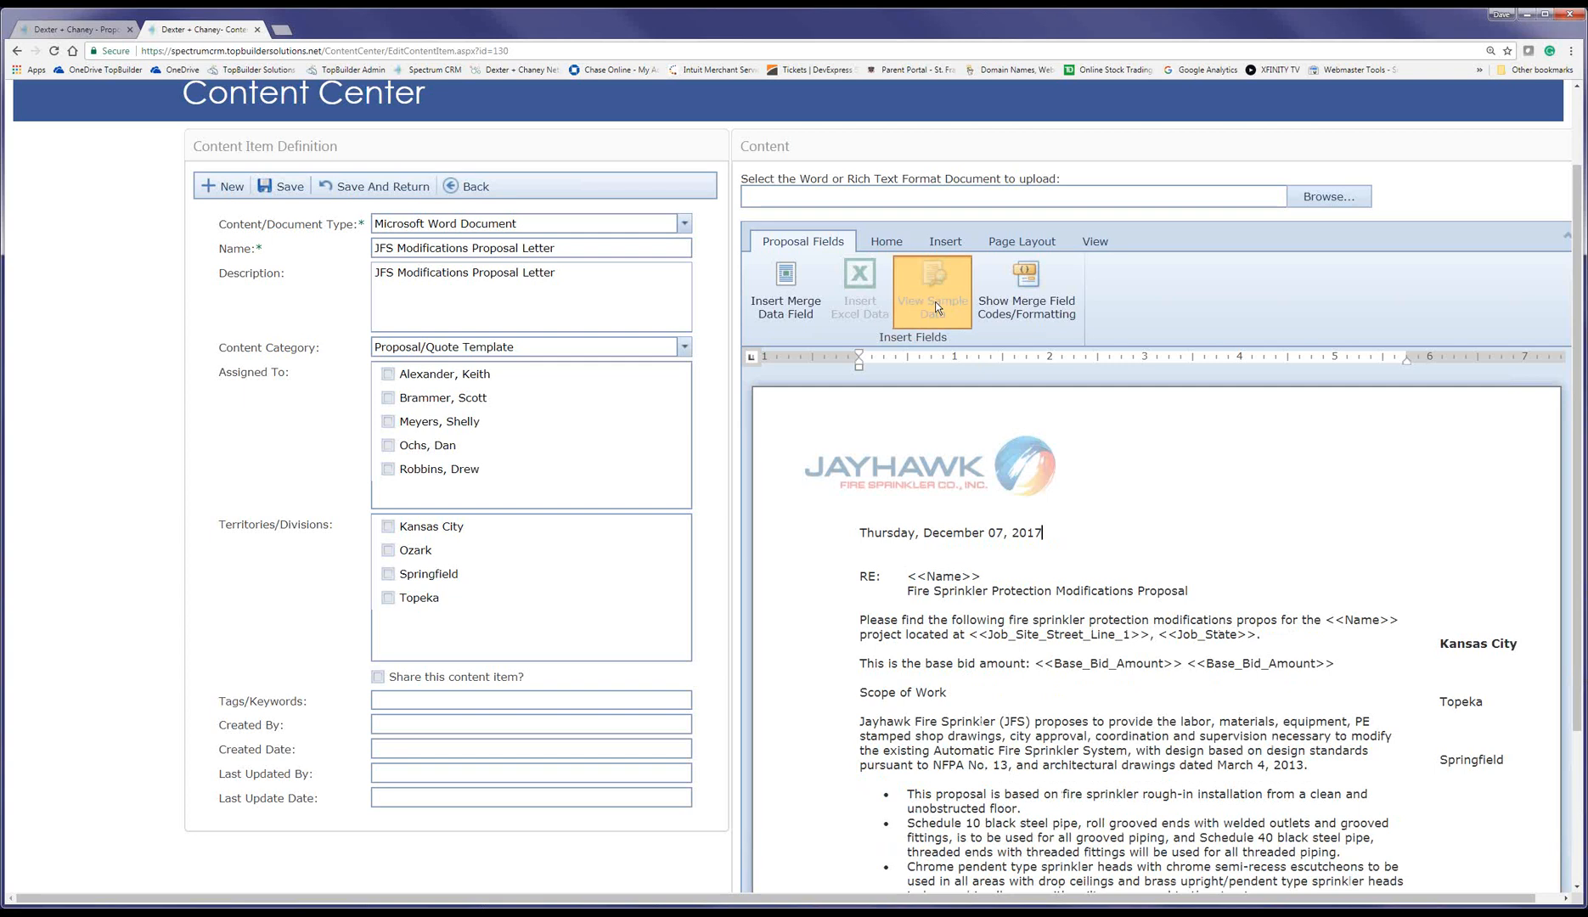
left_click(936, 304)
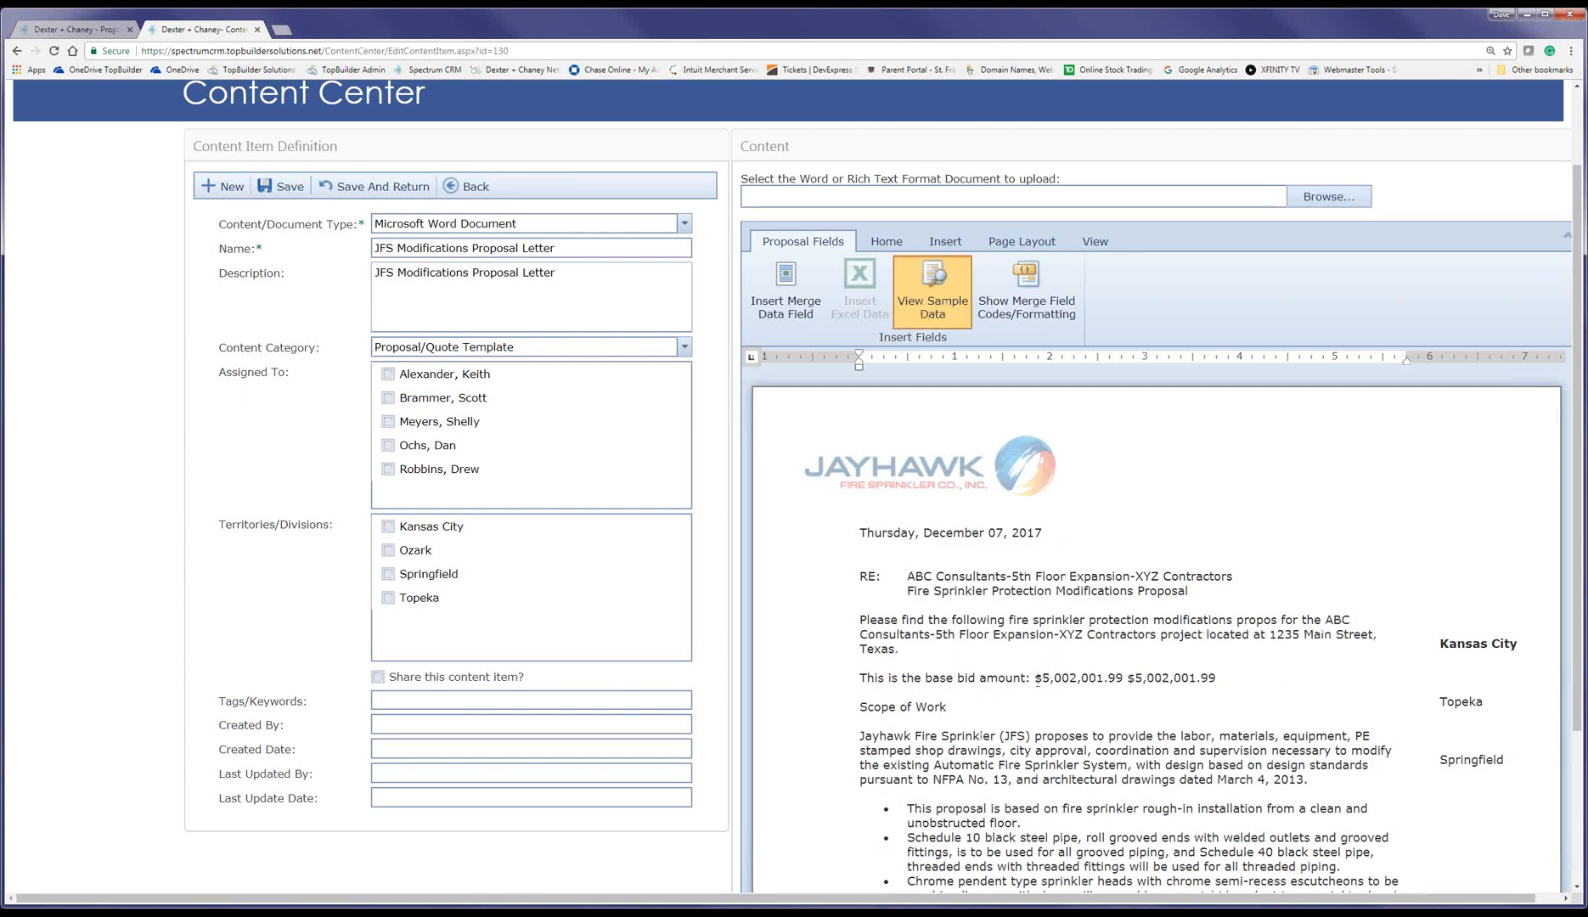
left_click_drag(1035, 679, 1083, 681)
left_click(475, 194)
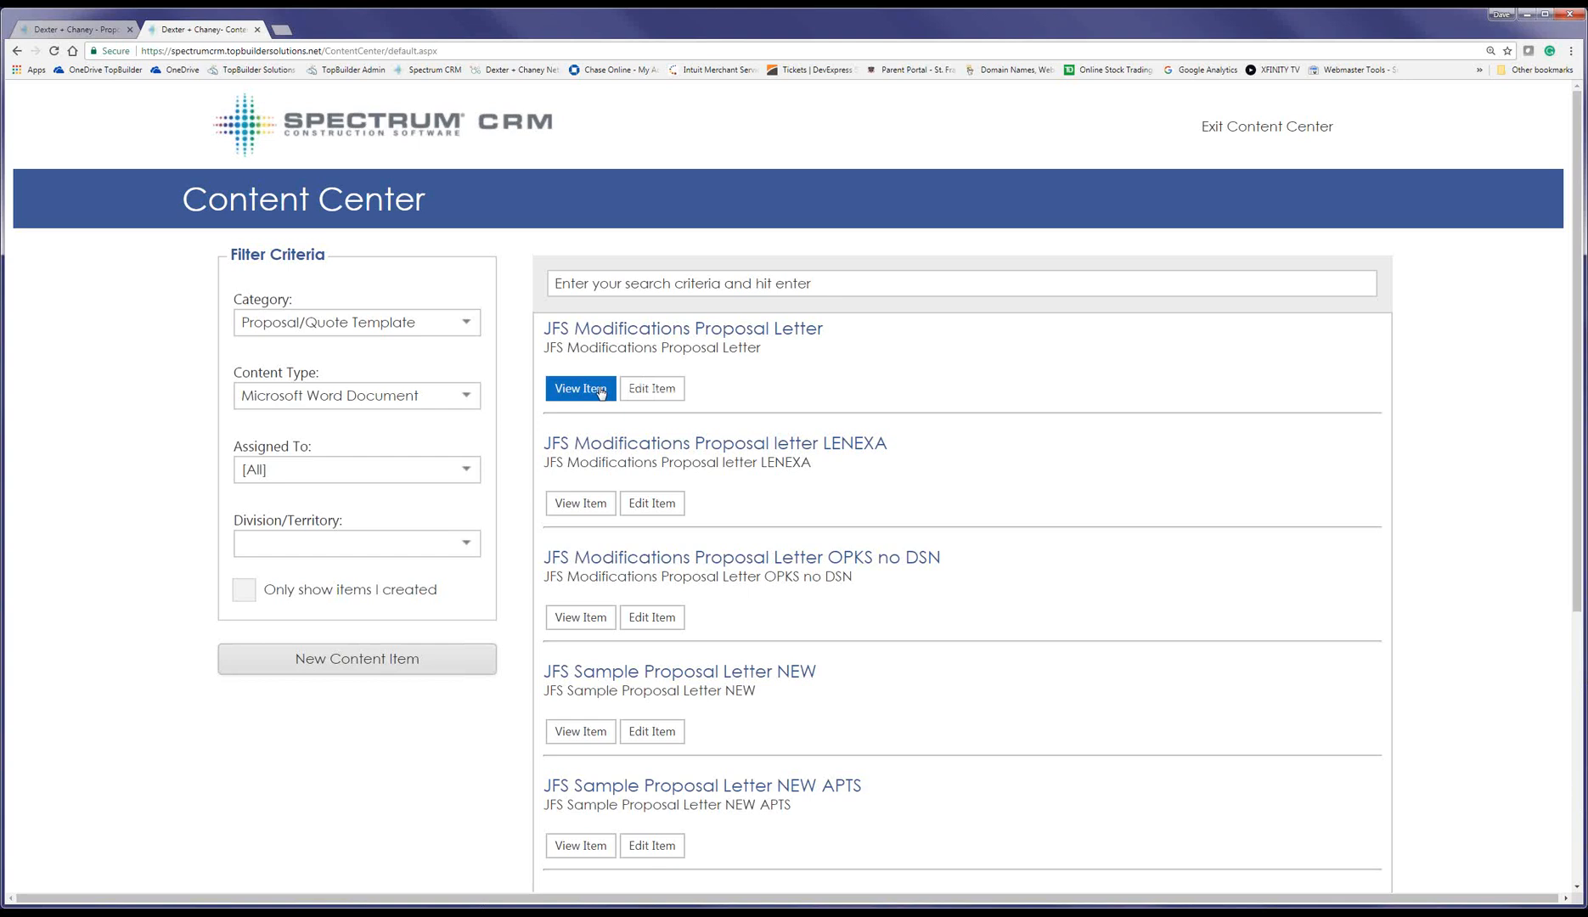
Step: View the JFS Modifications Proposal Letter template, then reopen it for editing
left_click(601, 390)
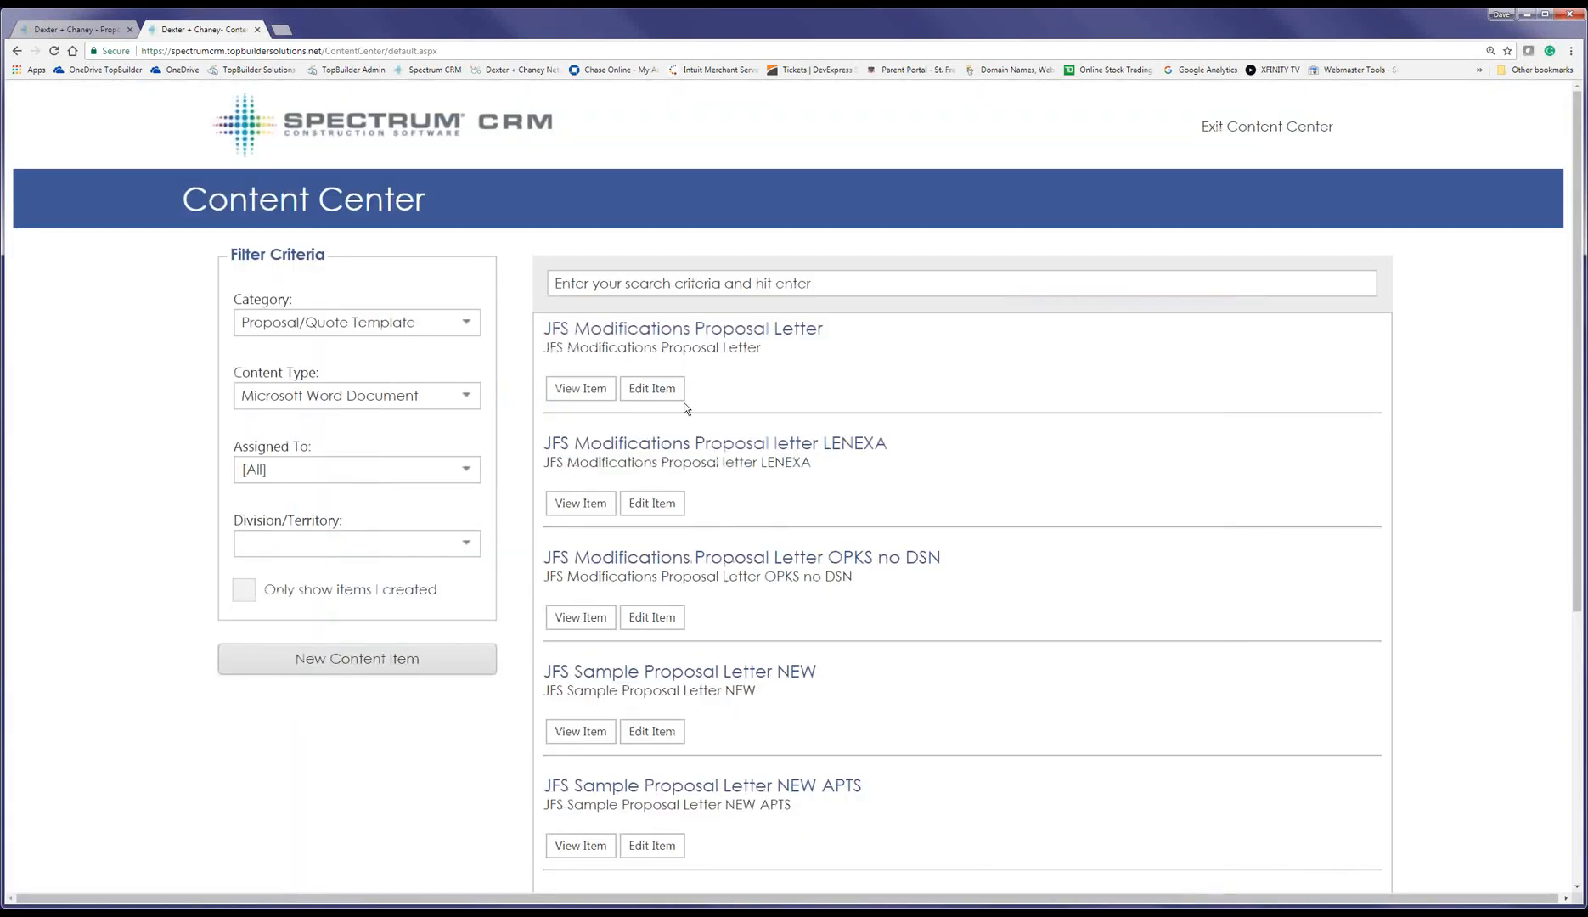
left_click(682, 397)
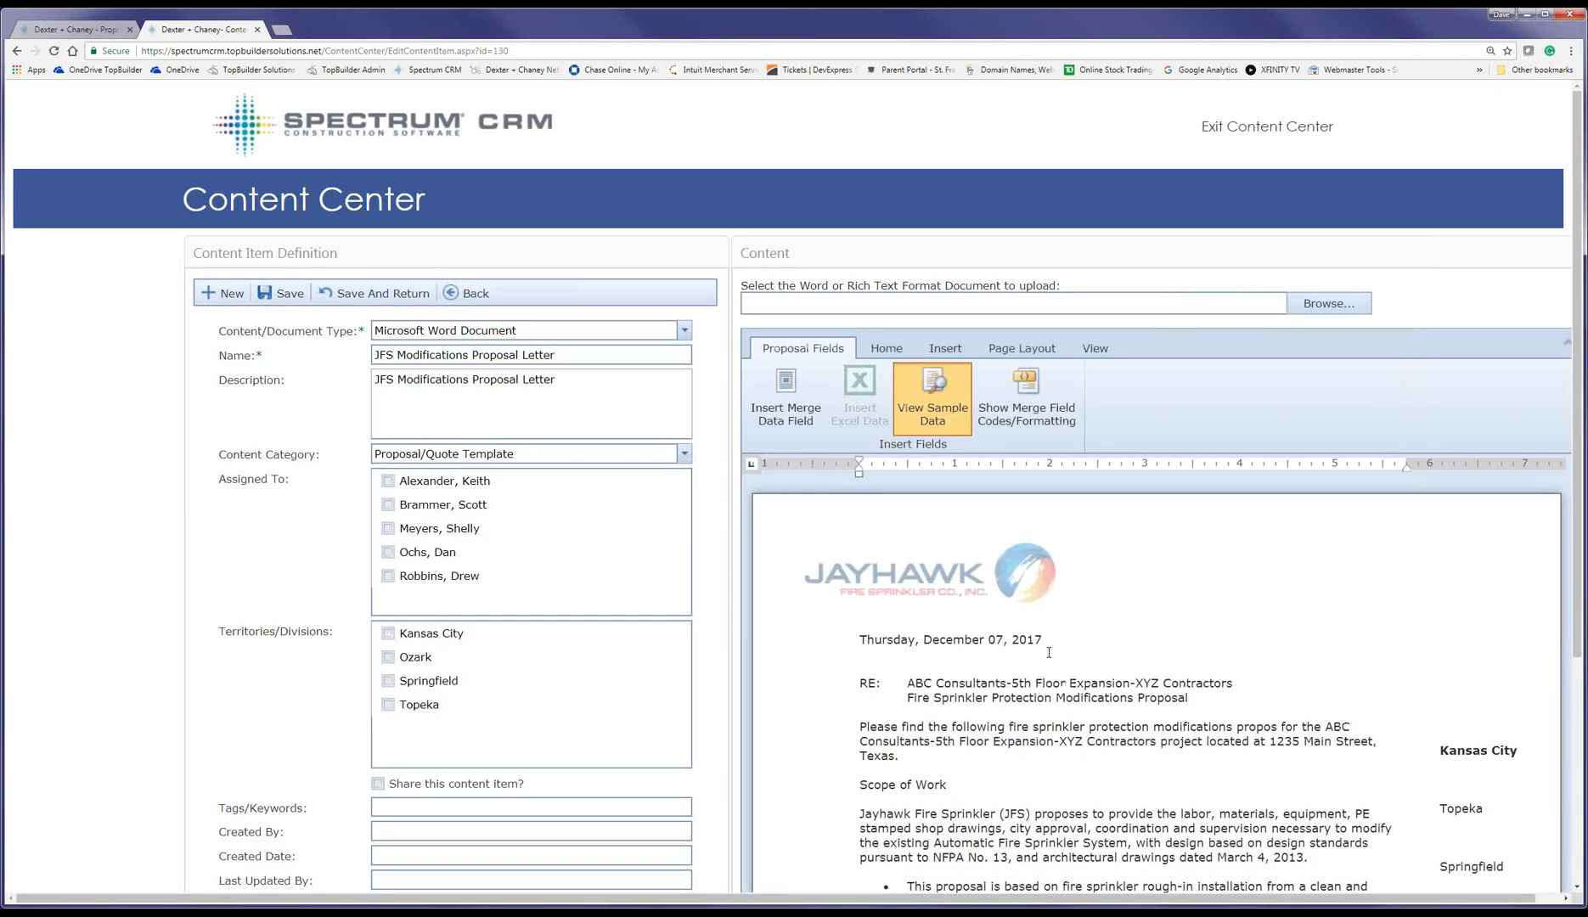
scroll(1066, 682, "down", 3)
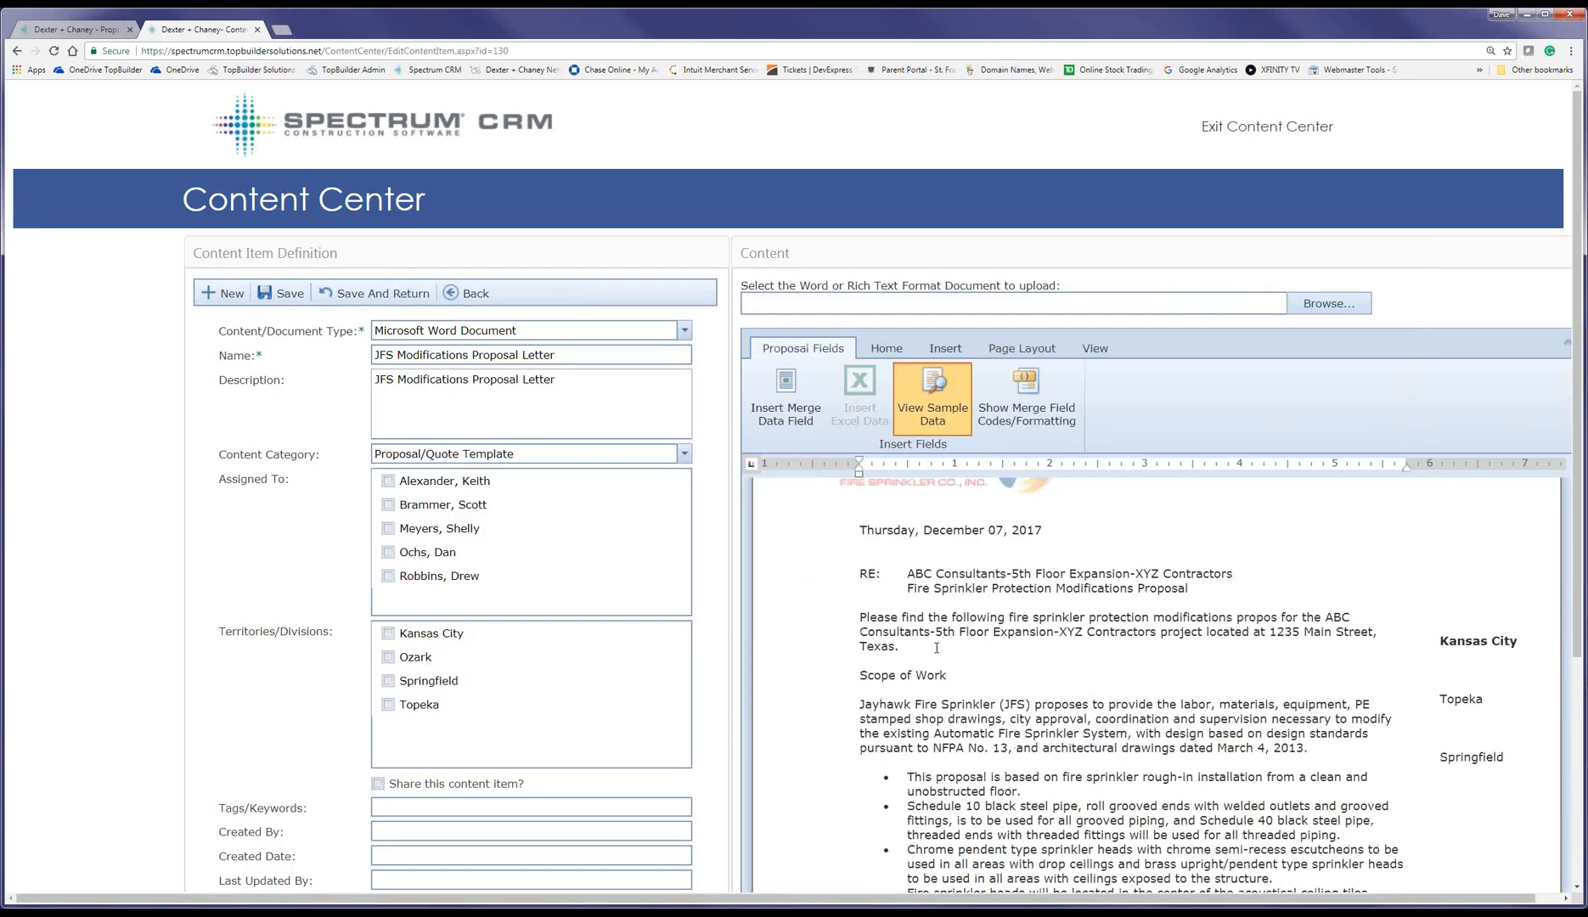
Step: Add a 'Base Bid Amount:' line after the project address with a spelled-out currency bid amount field
key("Return")
key("Return")
type("Ba")
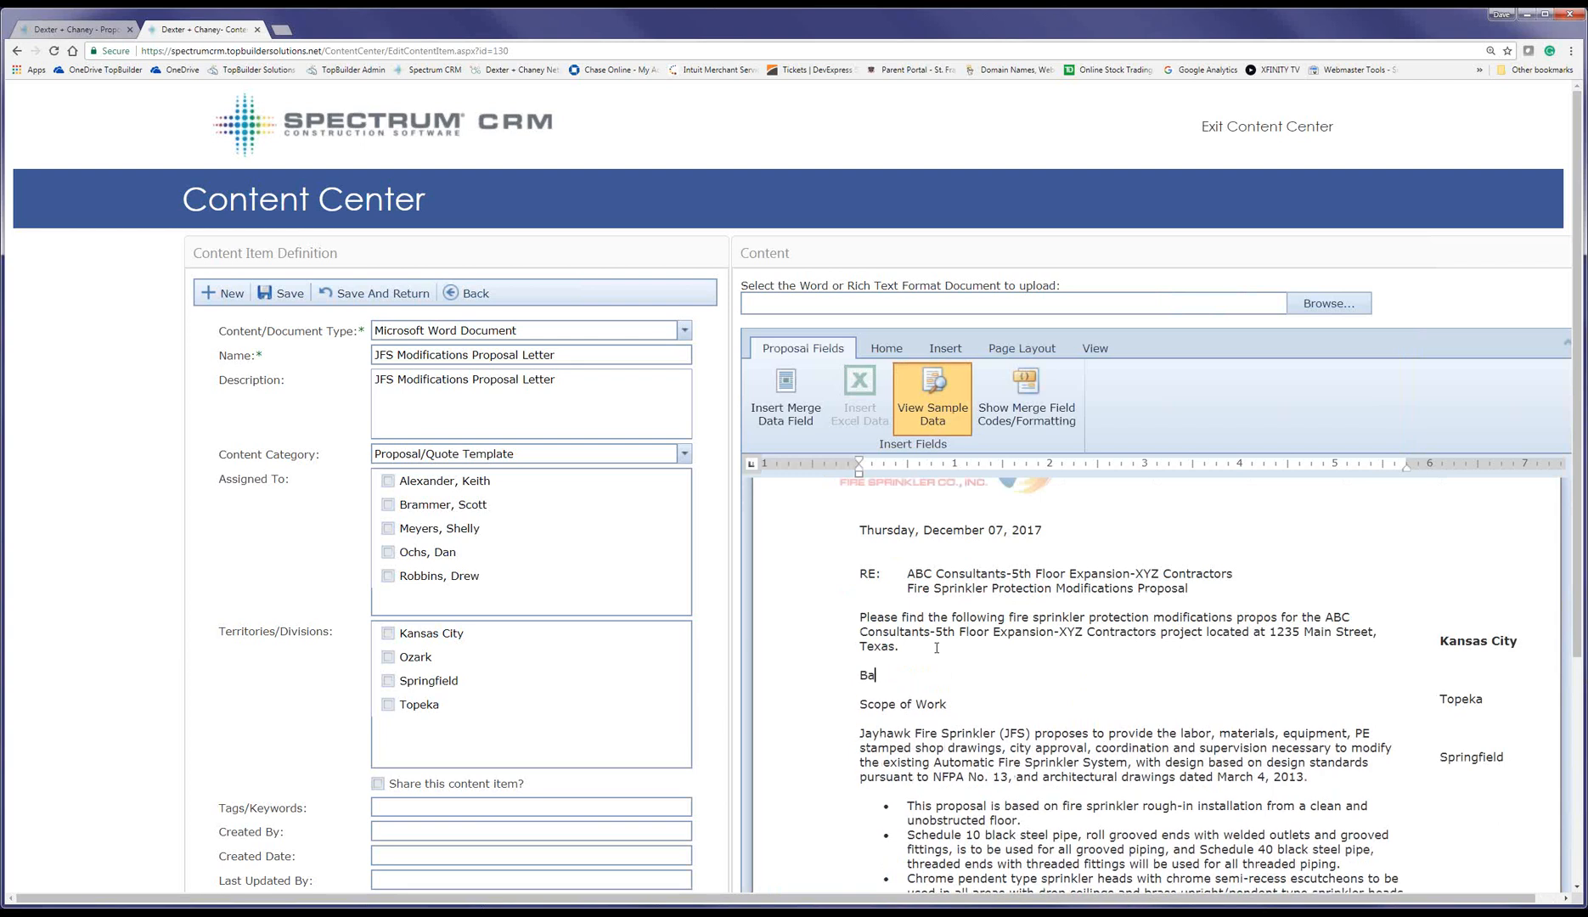
type("se Bid Amount:")
left_click(784, 398)
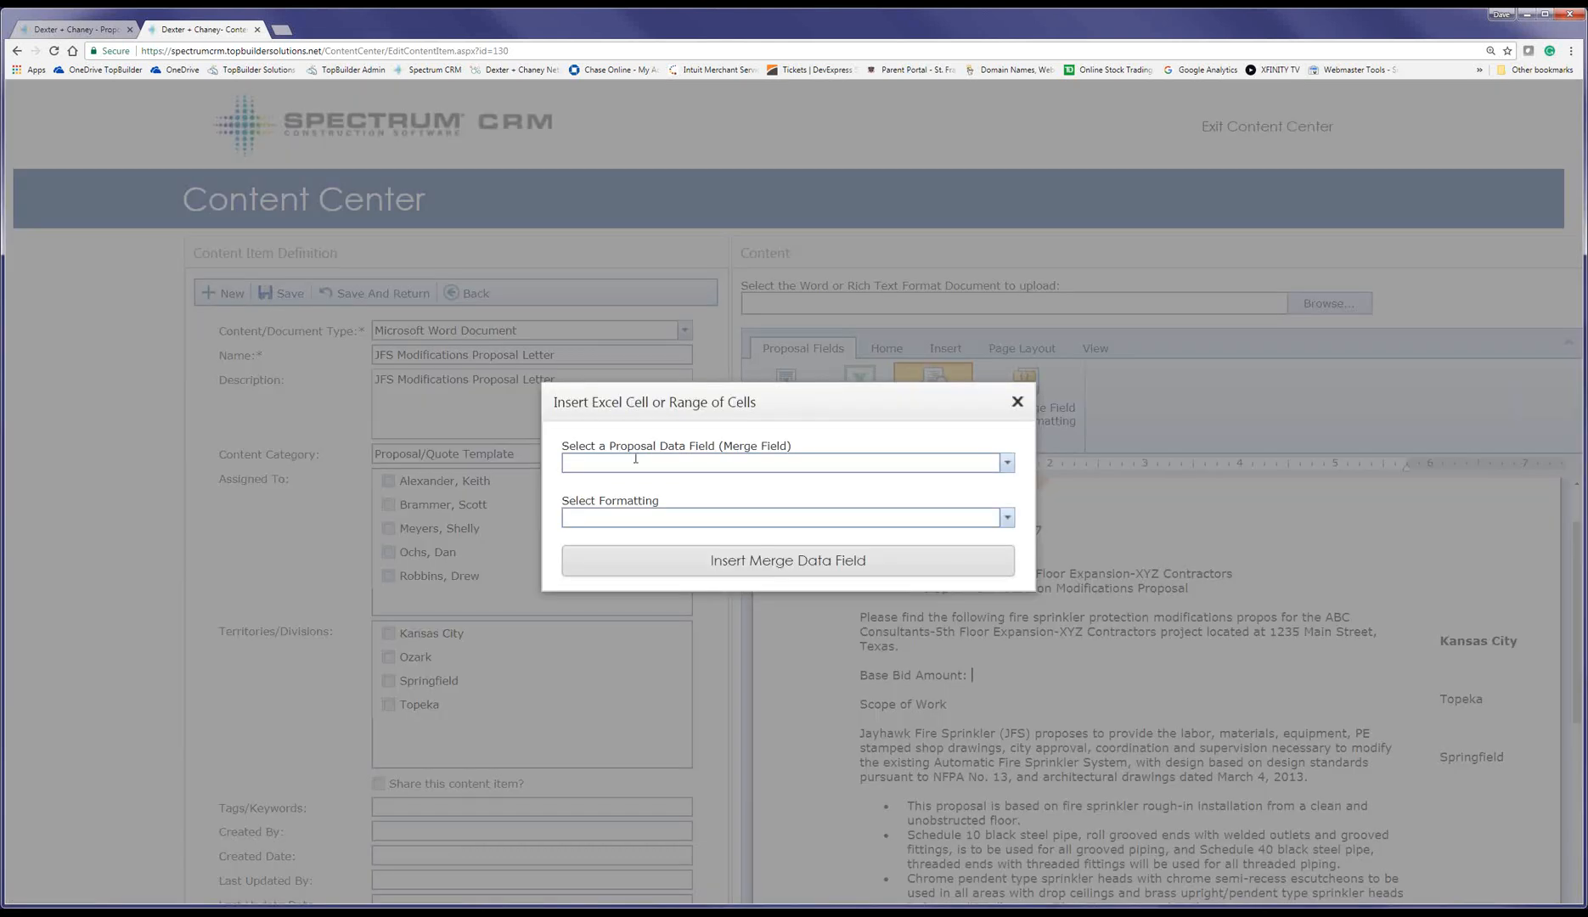
left_click(635, 459)
scroll(524, 578, "down", 5)
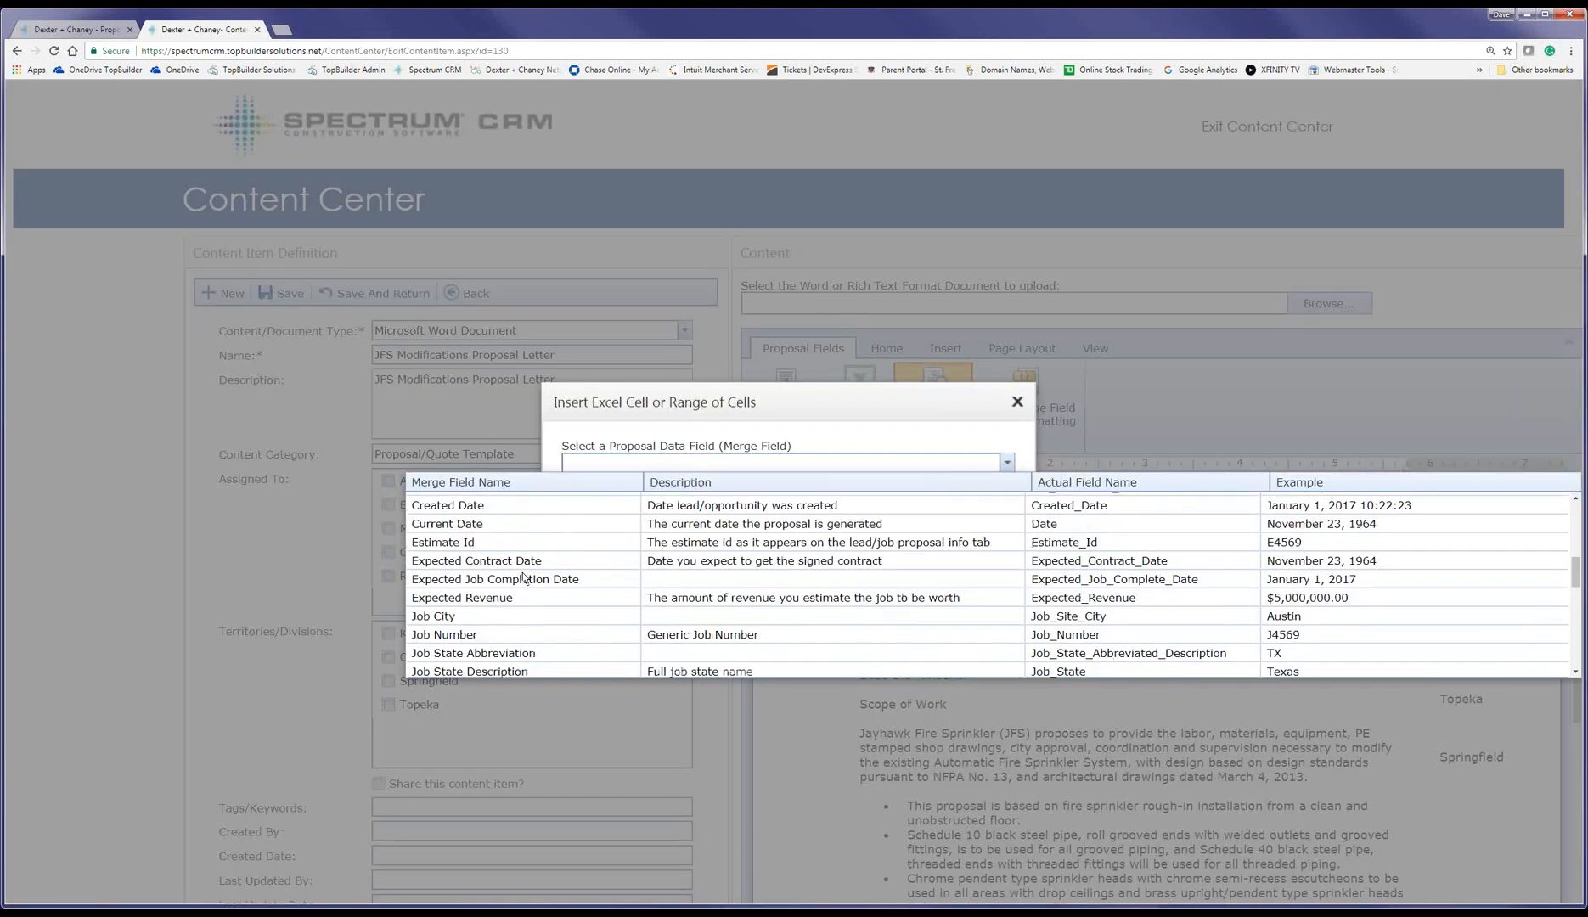
scroll(524, 578, "down", 15)
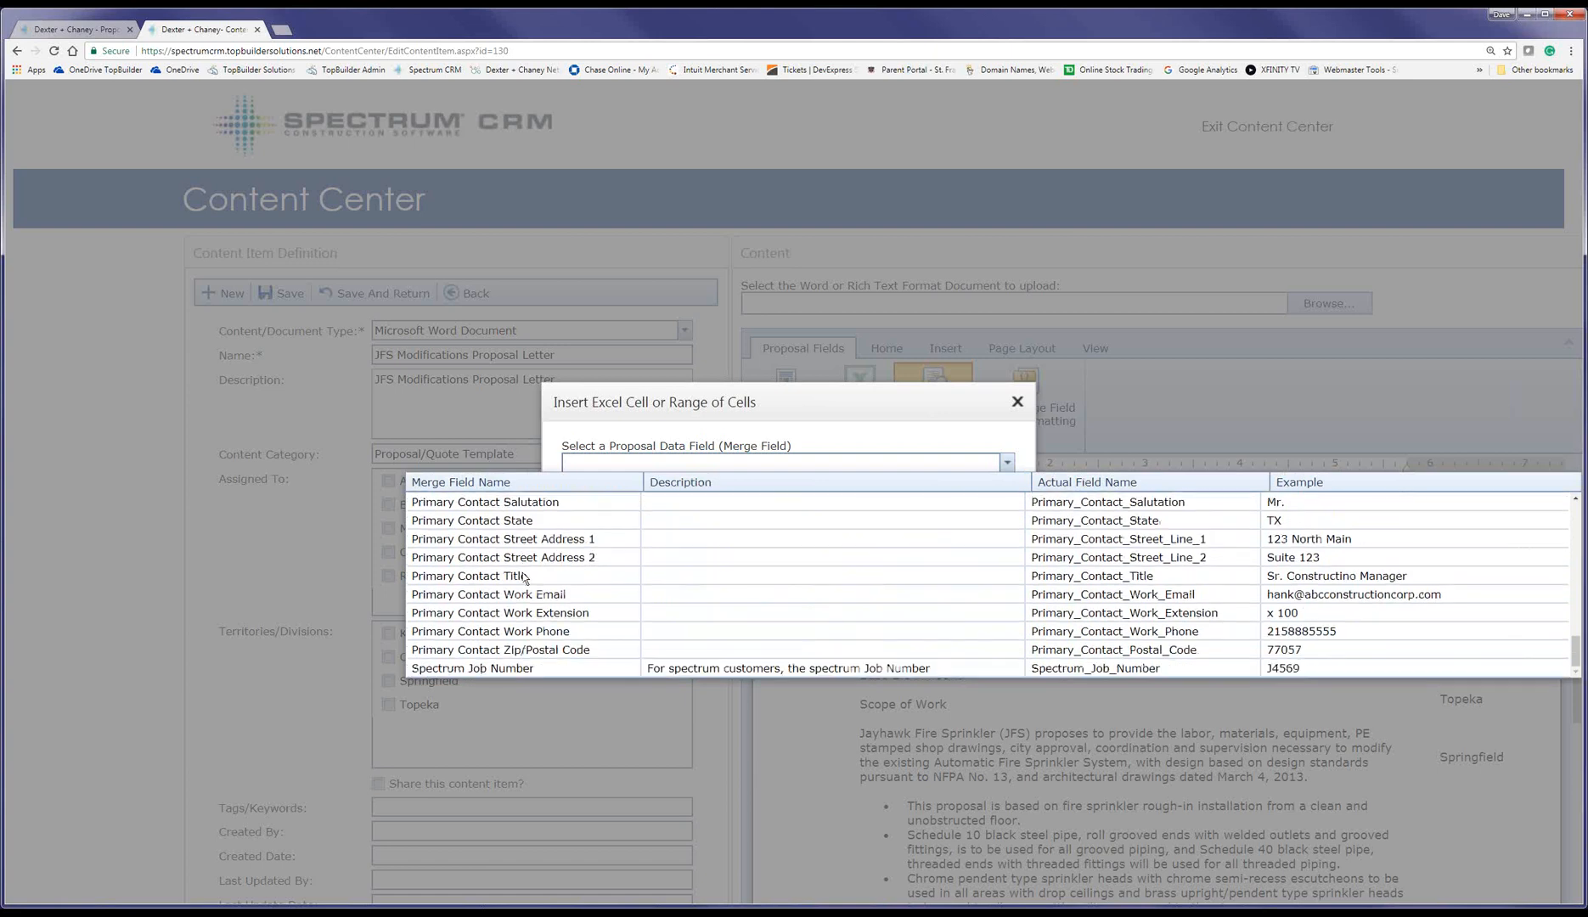
scroll(524, 578, "up", 15)
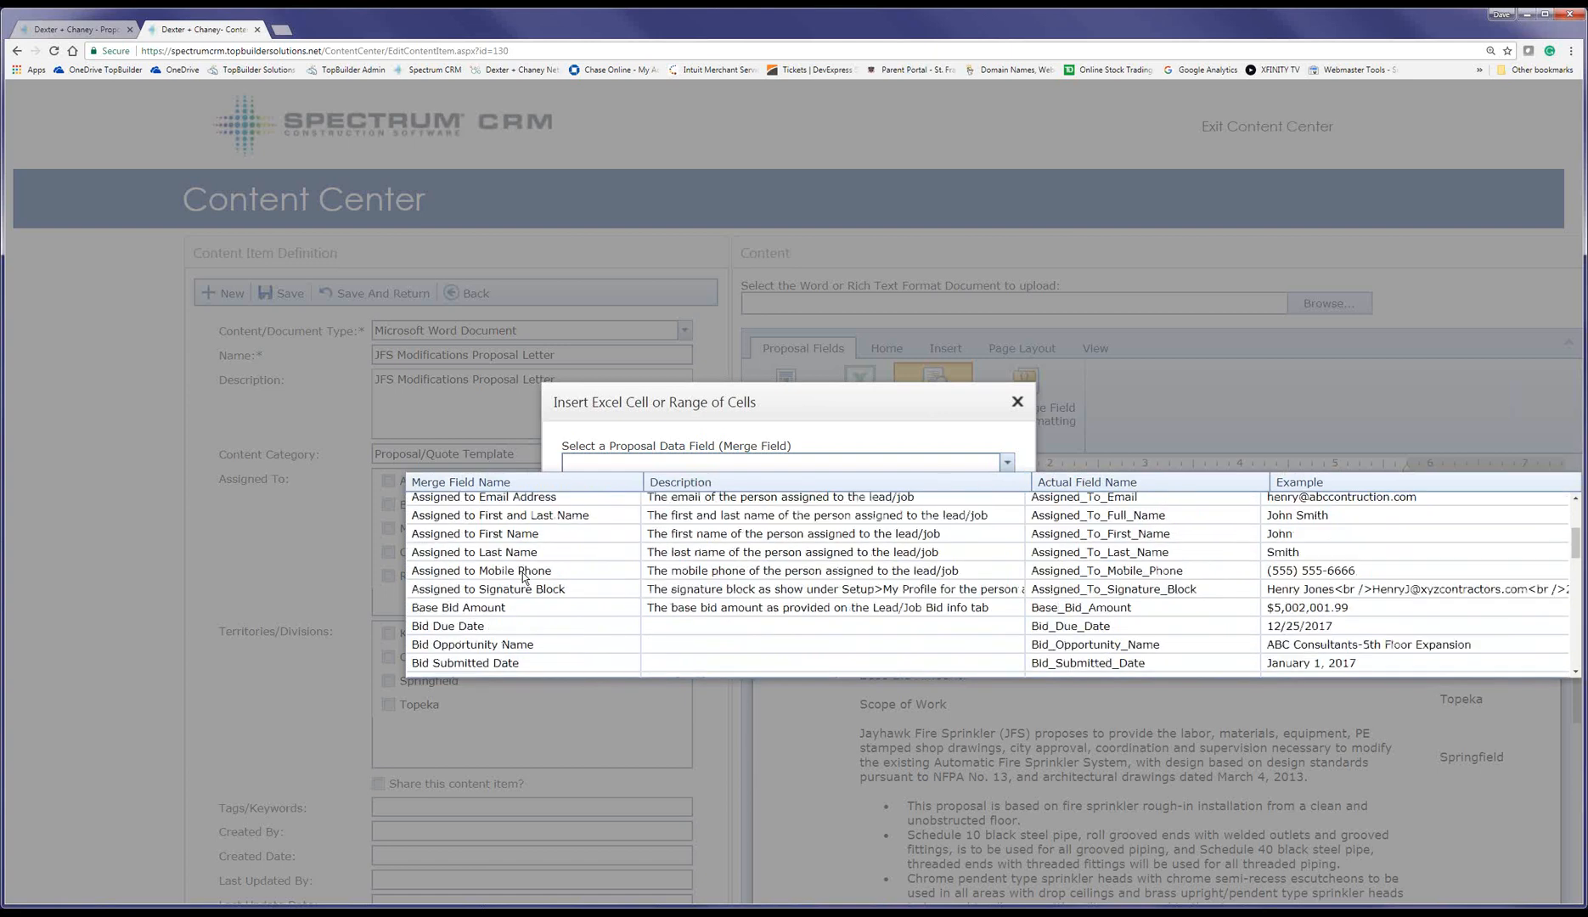
left_click(504, 607)
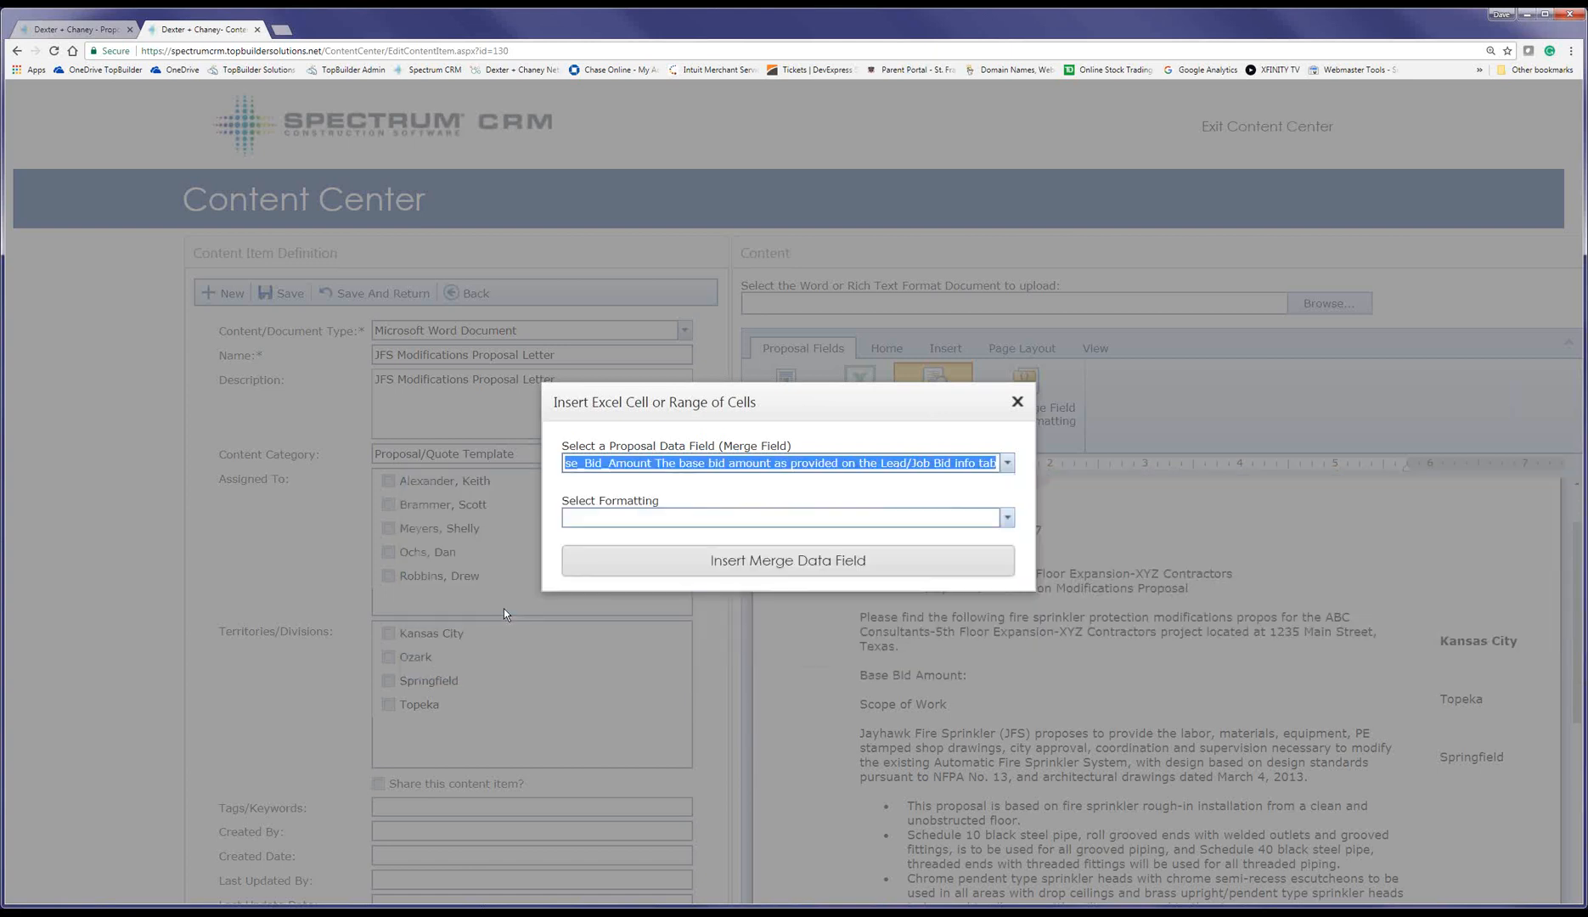
left_click(630, 518)
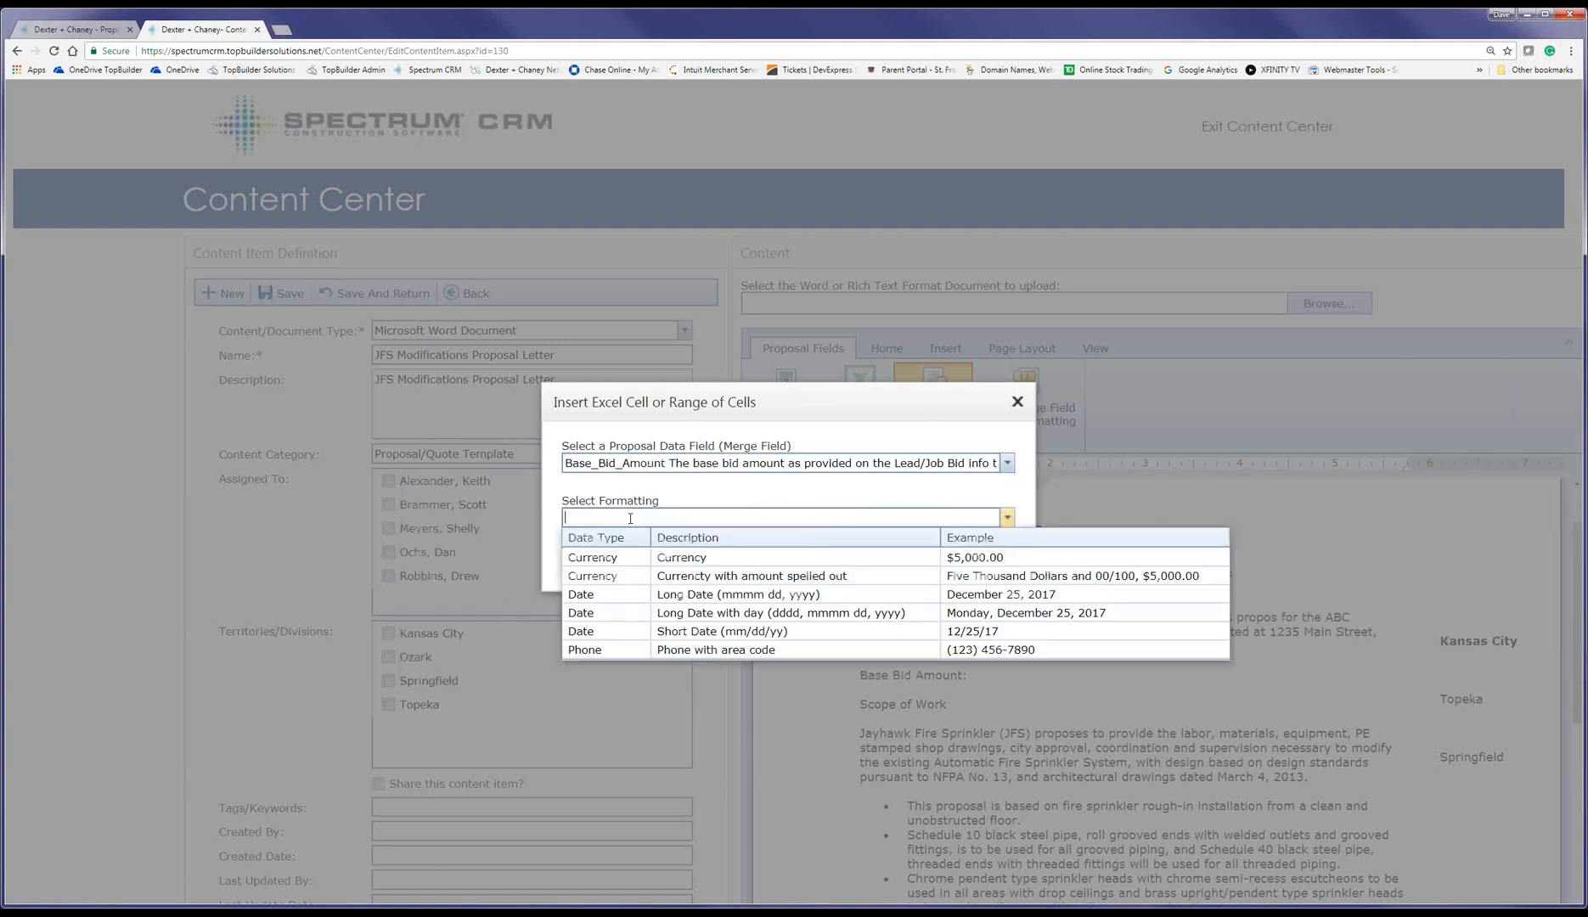
left_click(623, 578)
left_click(716, 565)
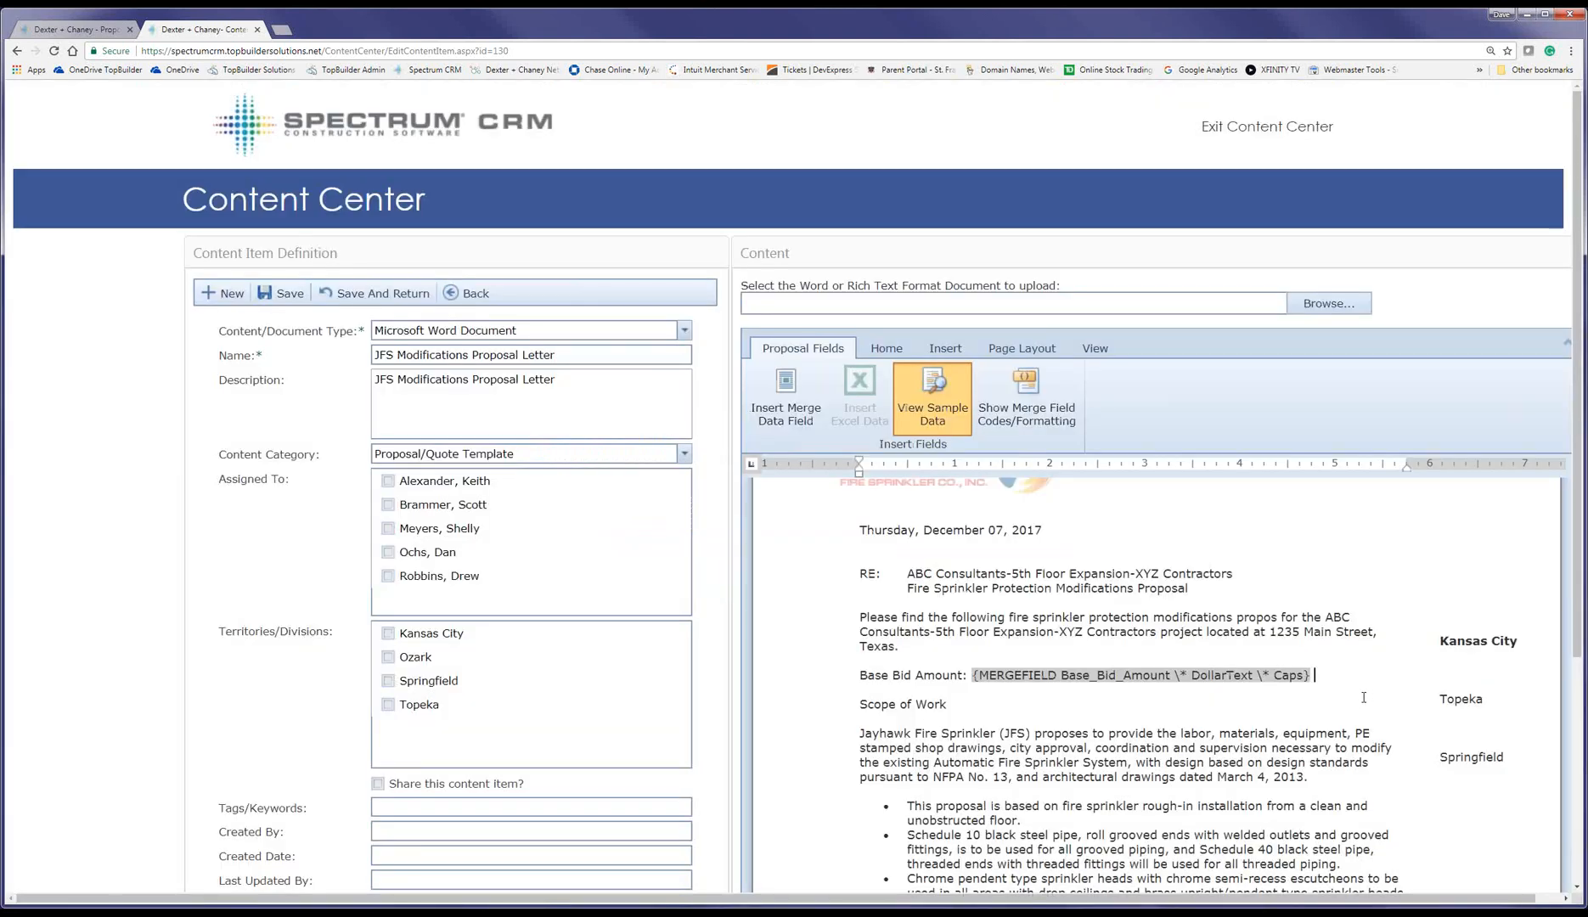
Step: Follow it with a plain Currency ($#,###.00) Base Bid Amount merge field
left_click(786, 397)
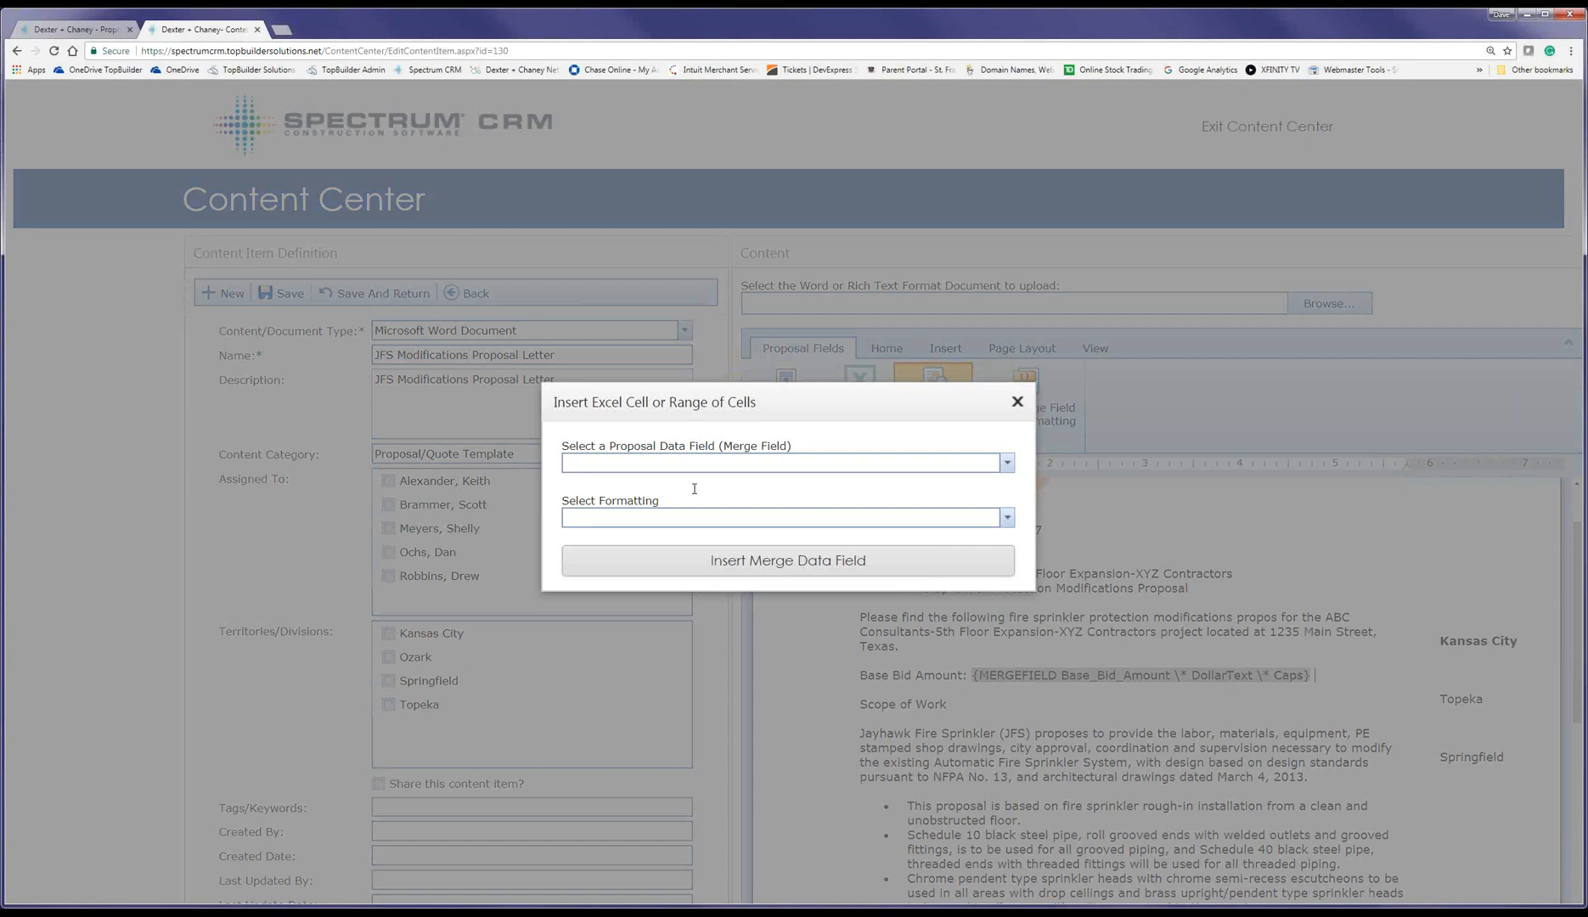
left_click(1007, 463)
left_click(524, 602)
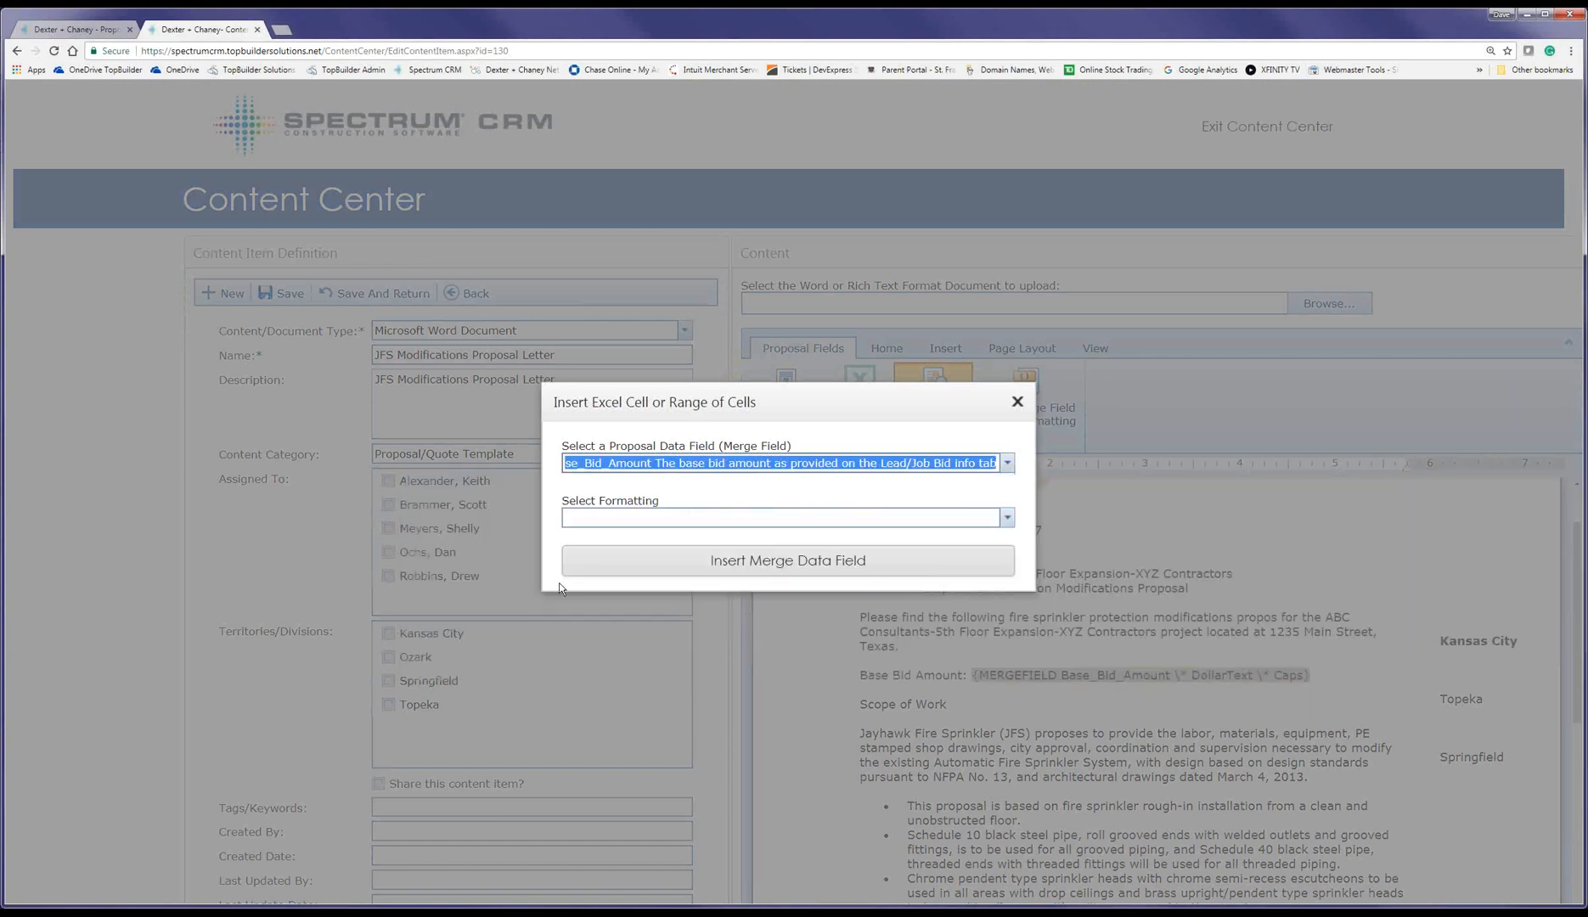
left_click(600, 517)
key("Down")
key("Return")
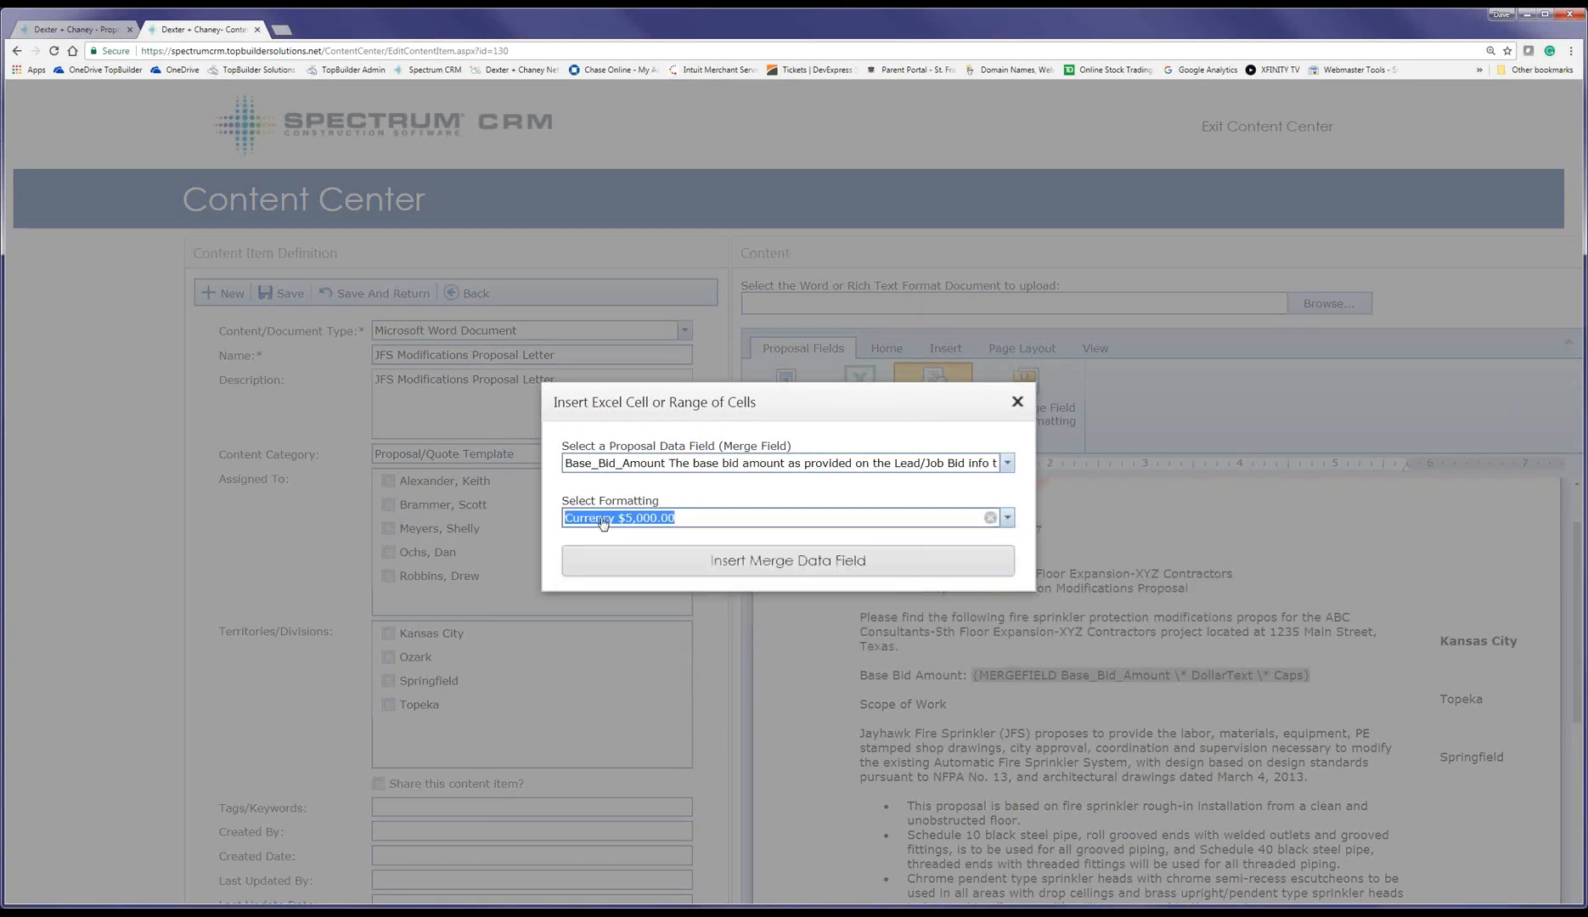
left_click(601, 560)
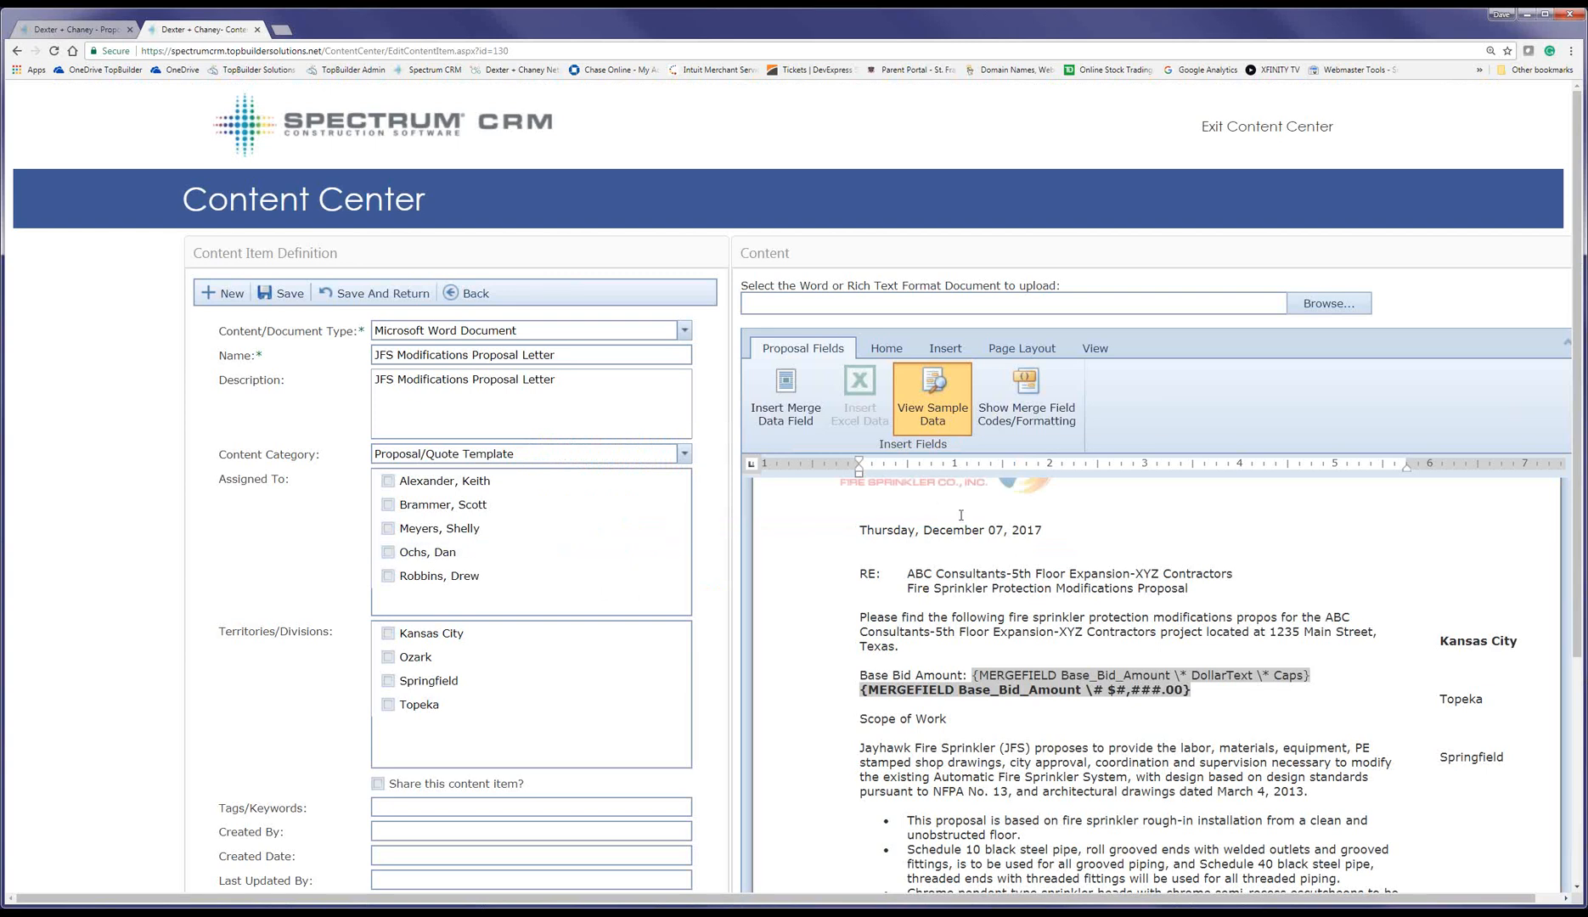
Step: Save the edited JFS Modifications Proposal Letter template and return to the list
left_click(390, 295)
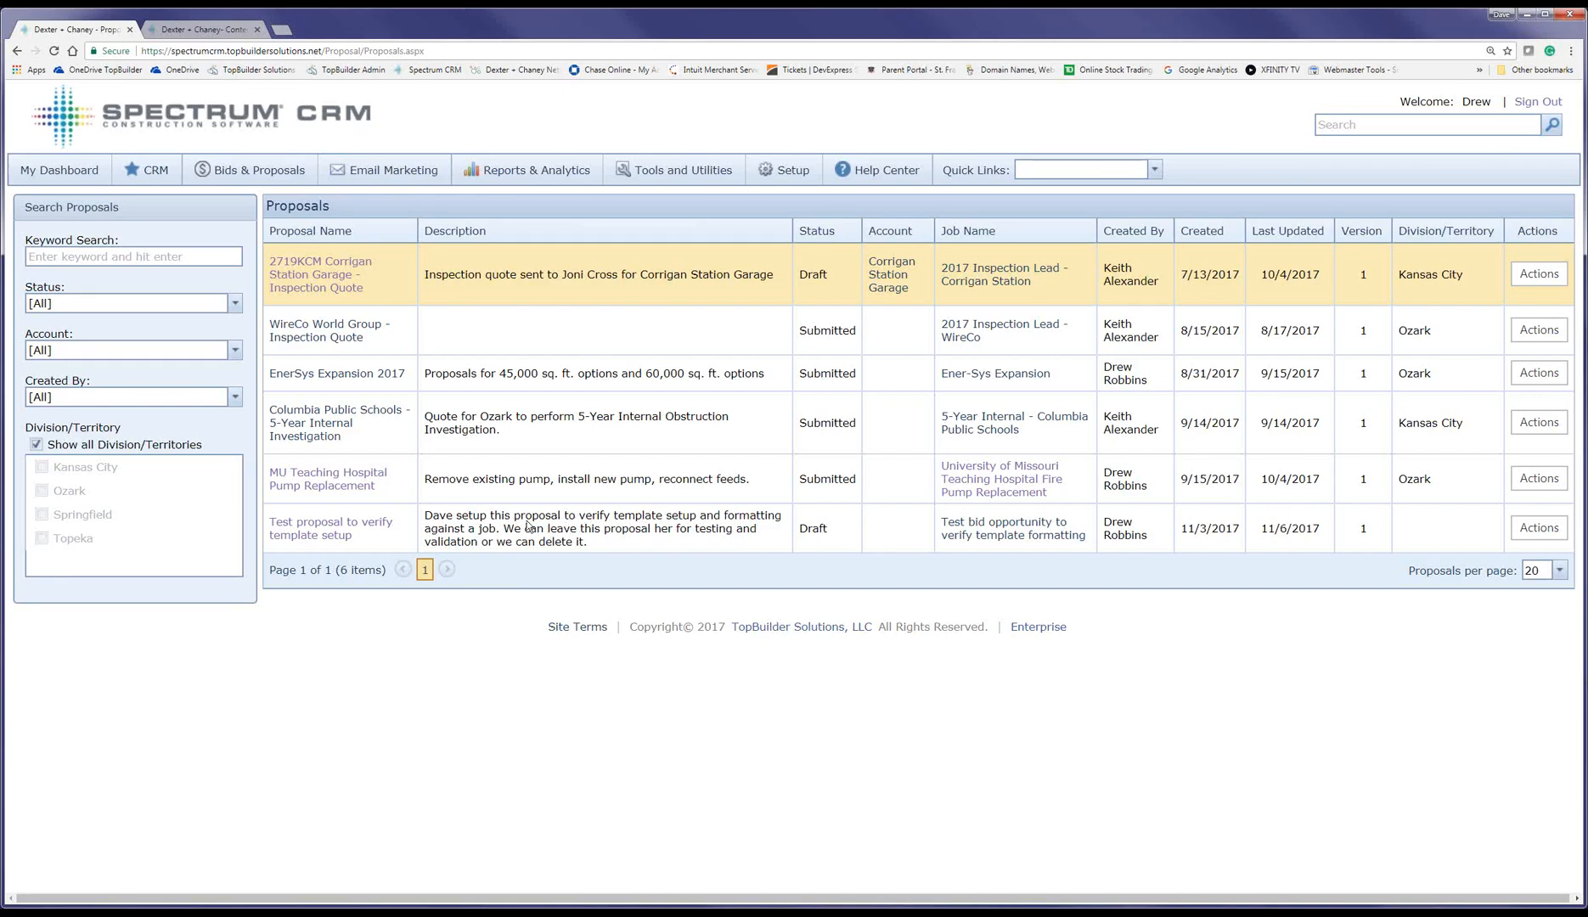
Step: Open the Test proposal, delete its existing letter document, and start adding a new document
double_click(477, 527)
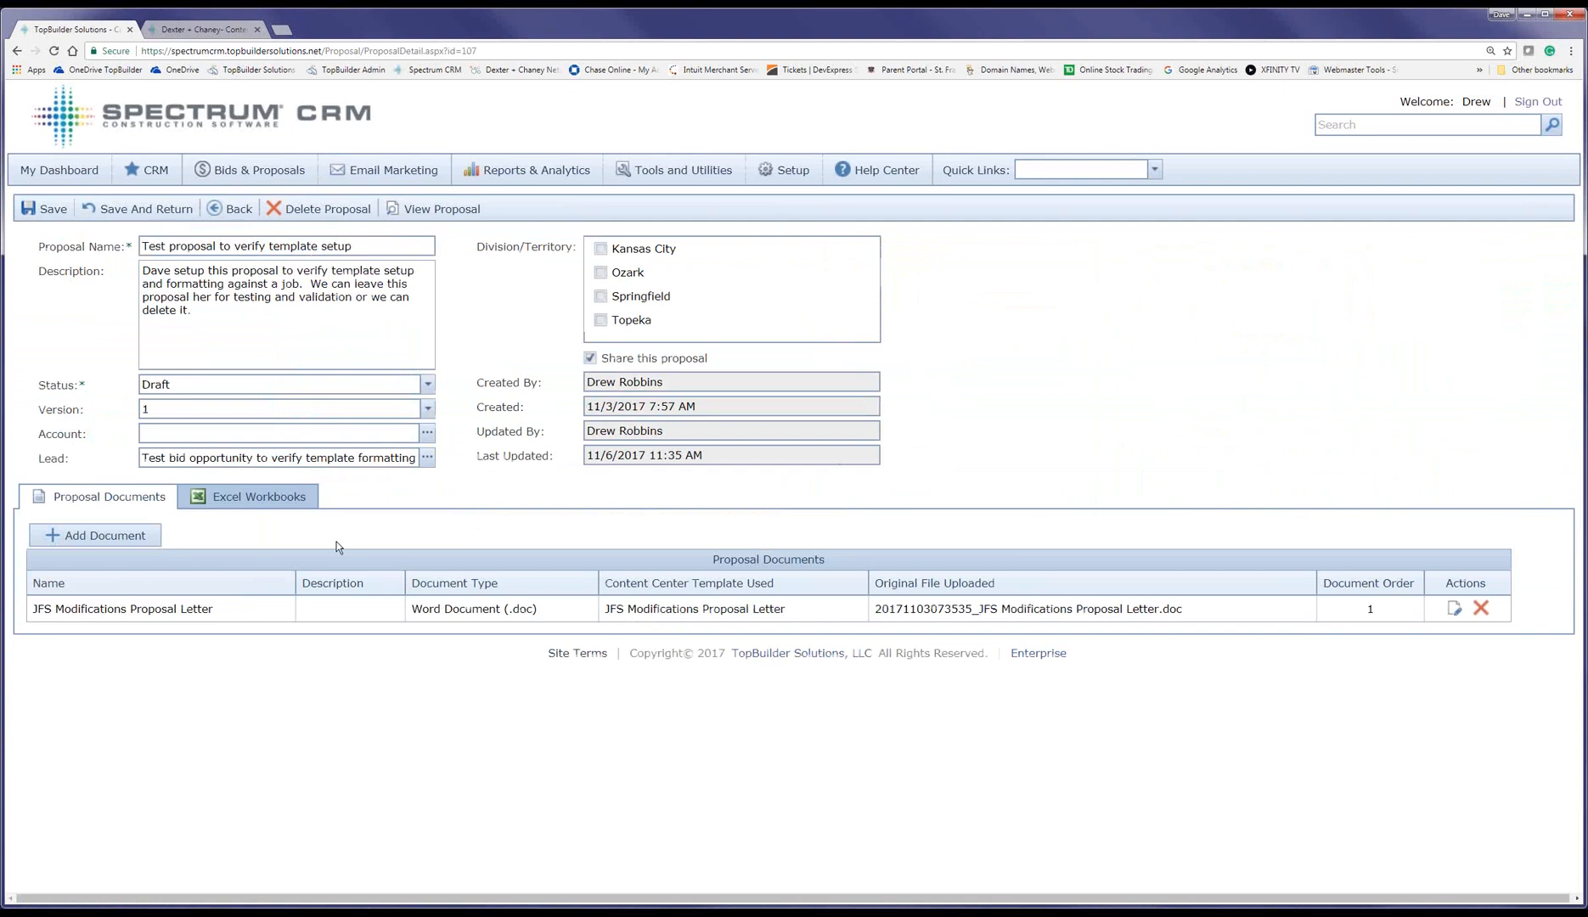
left_click(1481, 609)
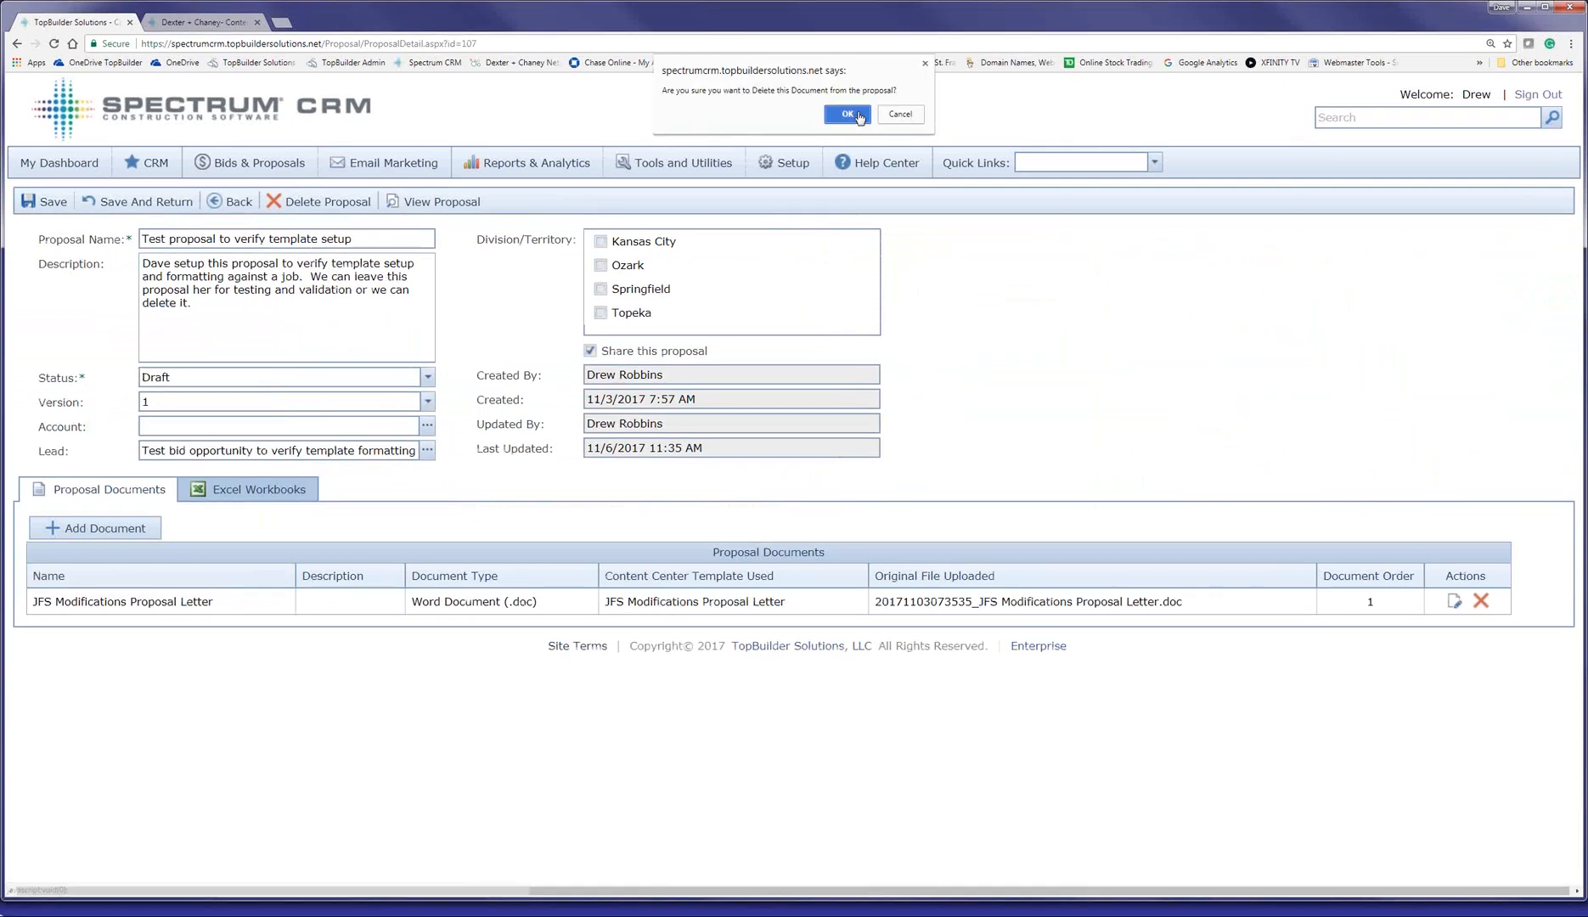
left_click(849, 114)
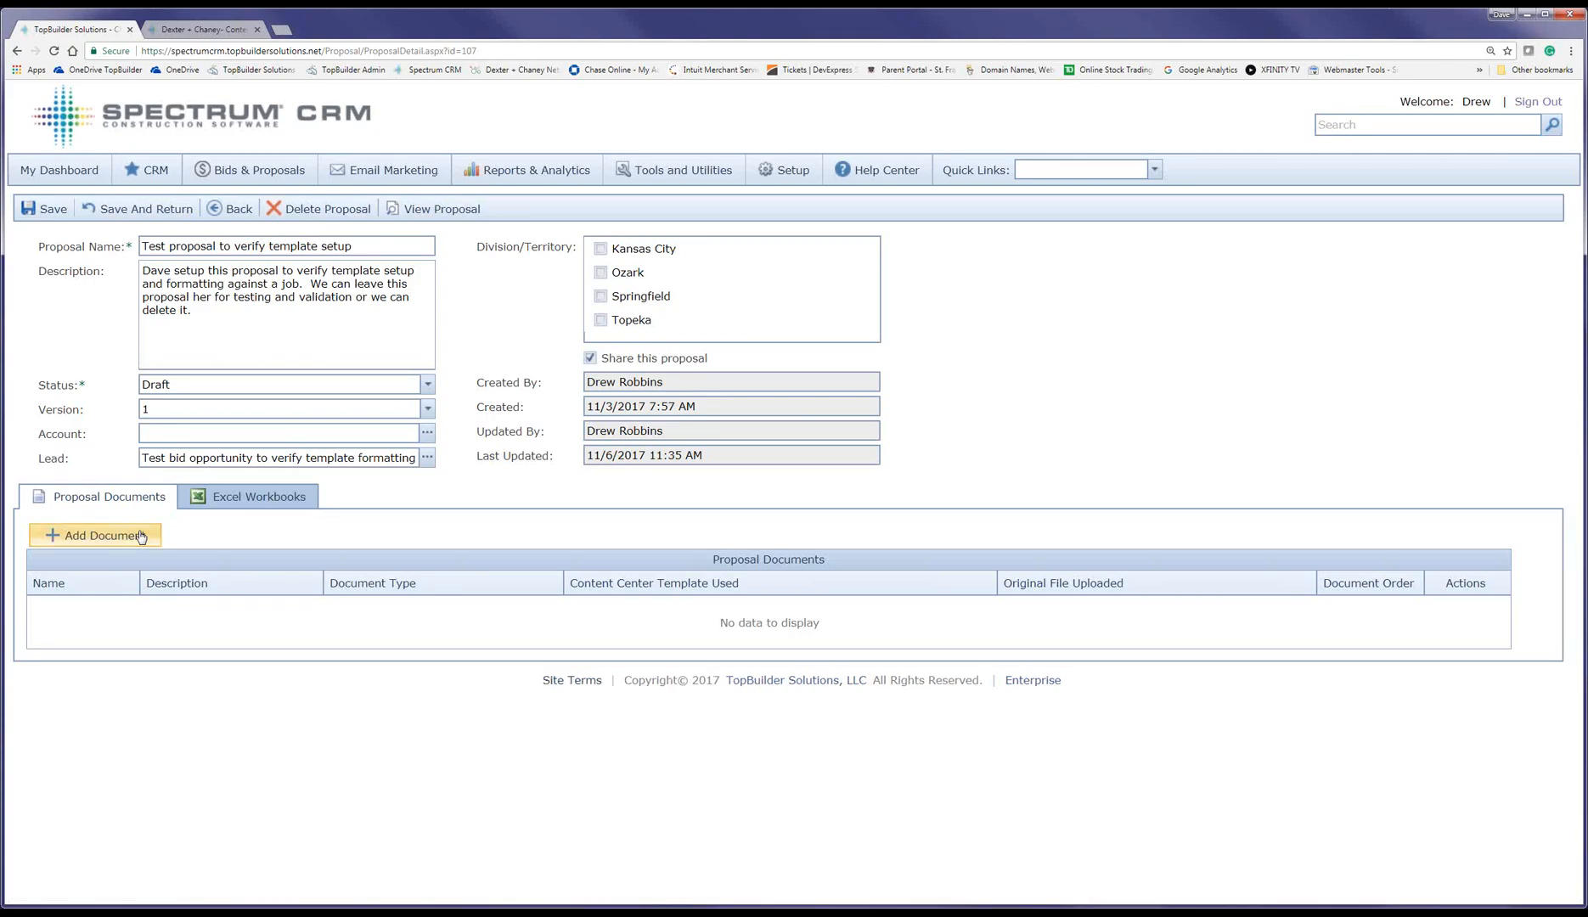
left_click(102, 535)
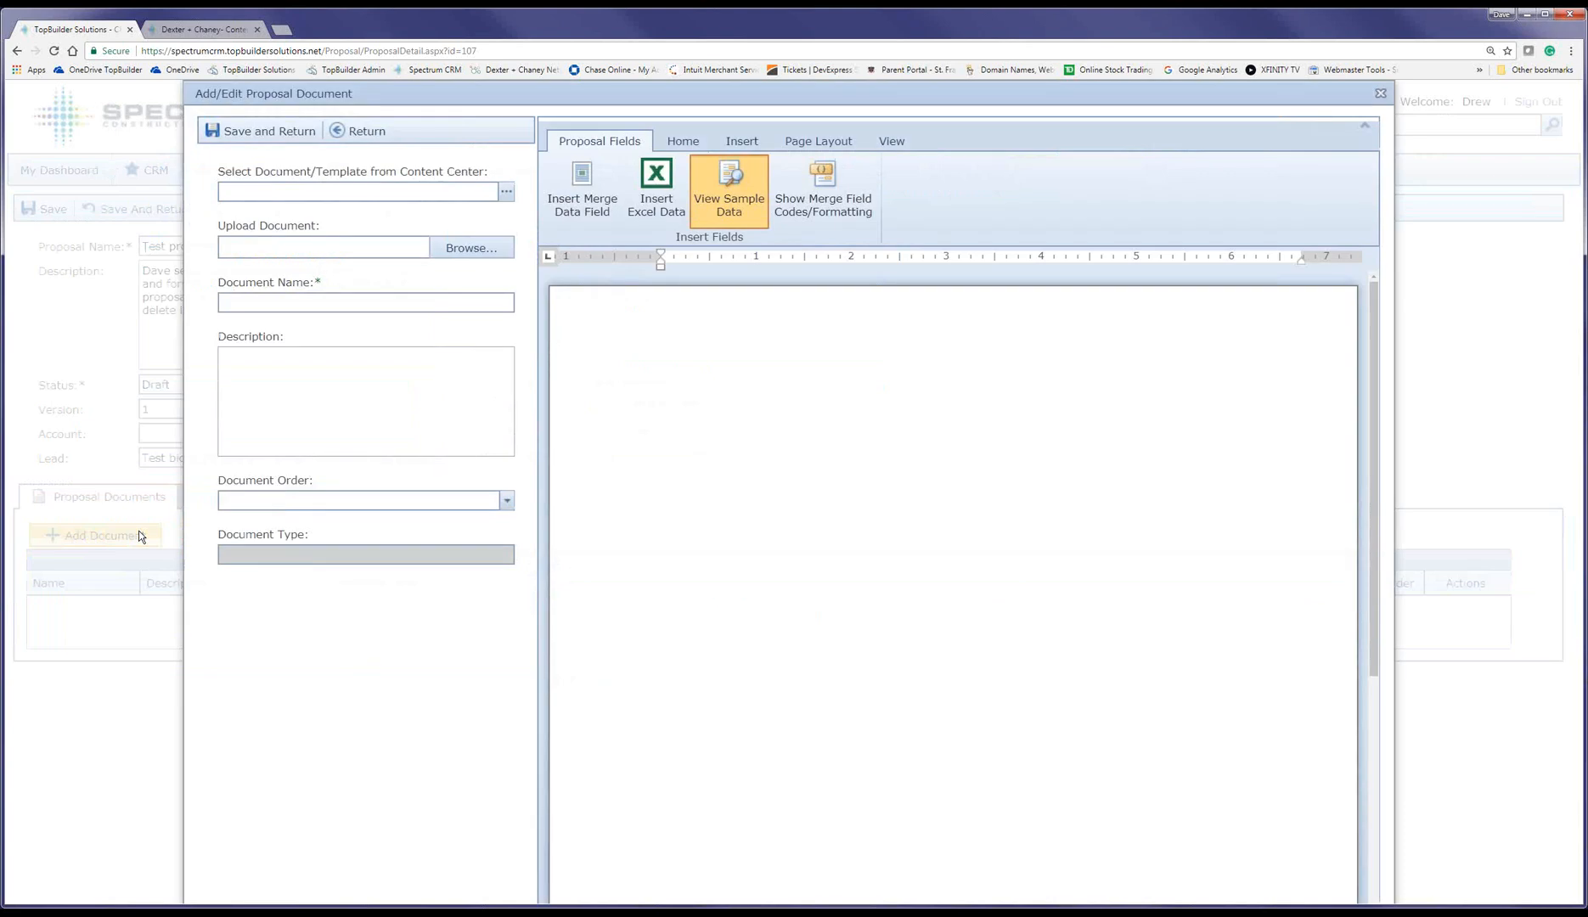
Step: Filter templates to Proposal/Quote Template, preview the JFS Modifications Proposal Letter, and select it
left_click(503, 191)
left_click(746, 306)
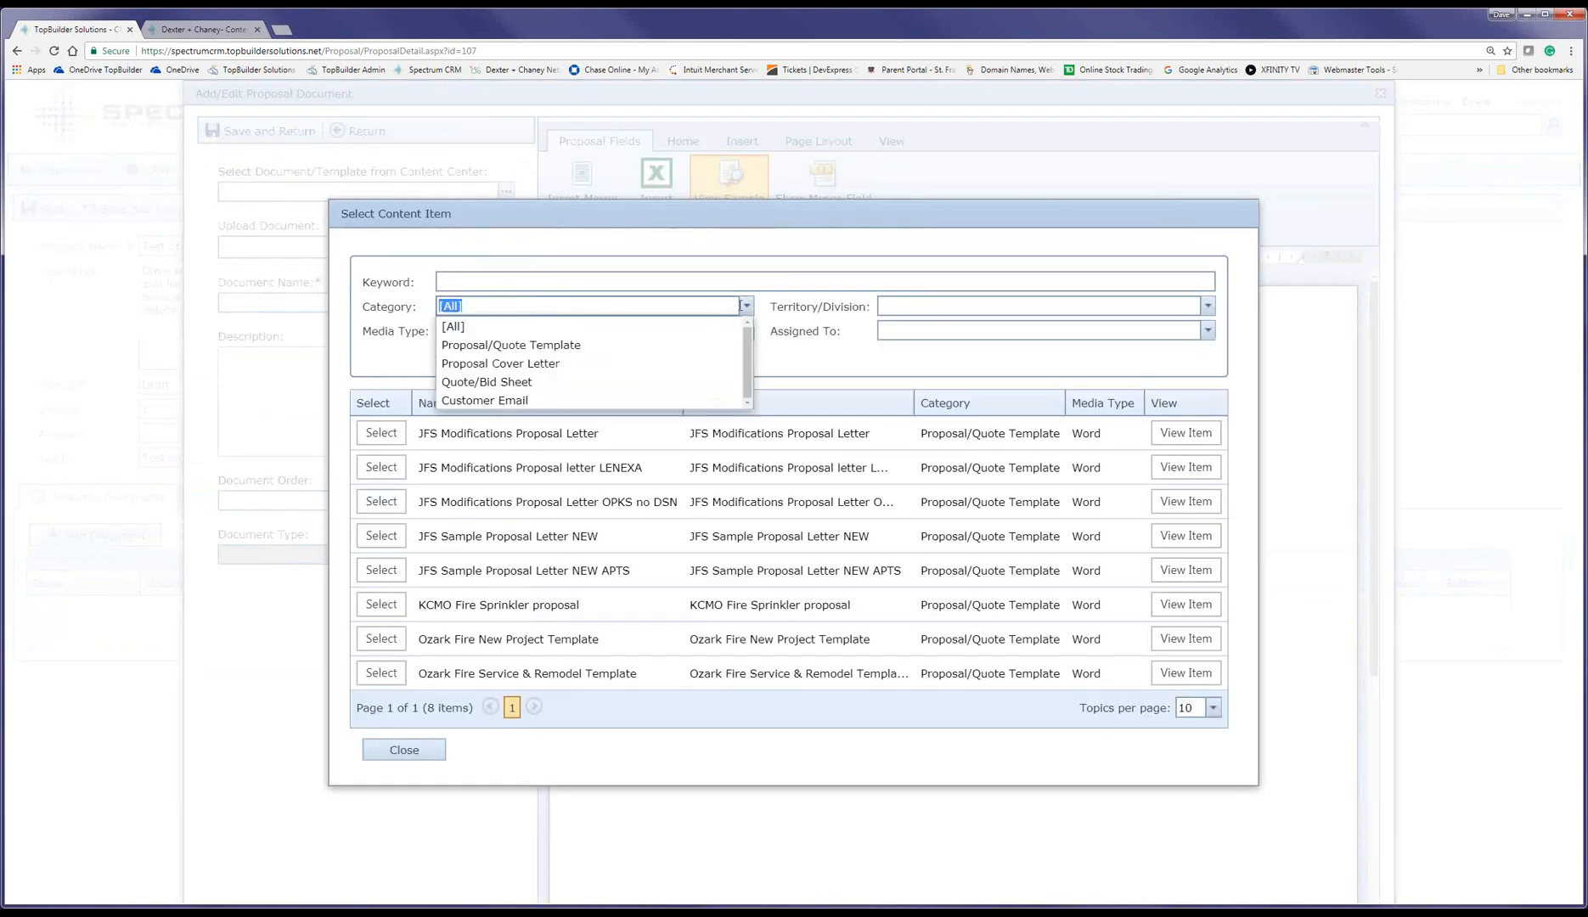
left_click(578, 344)
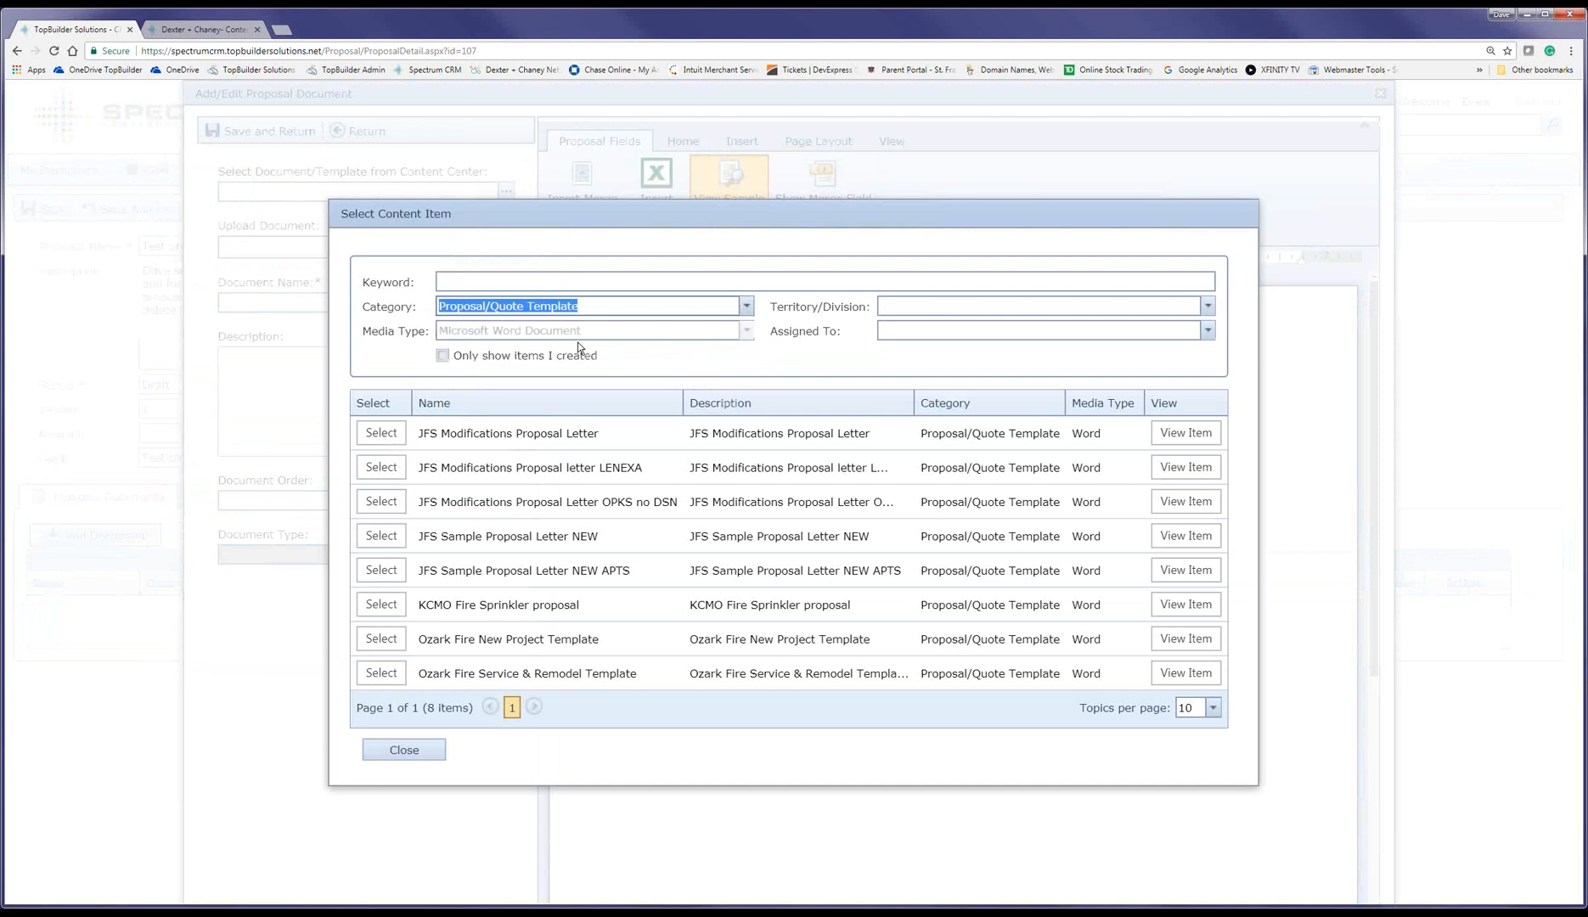
left_click(1181, 436)
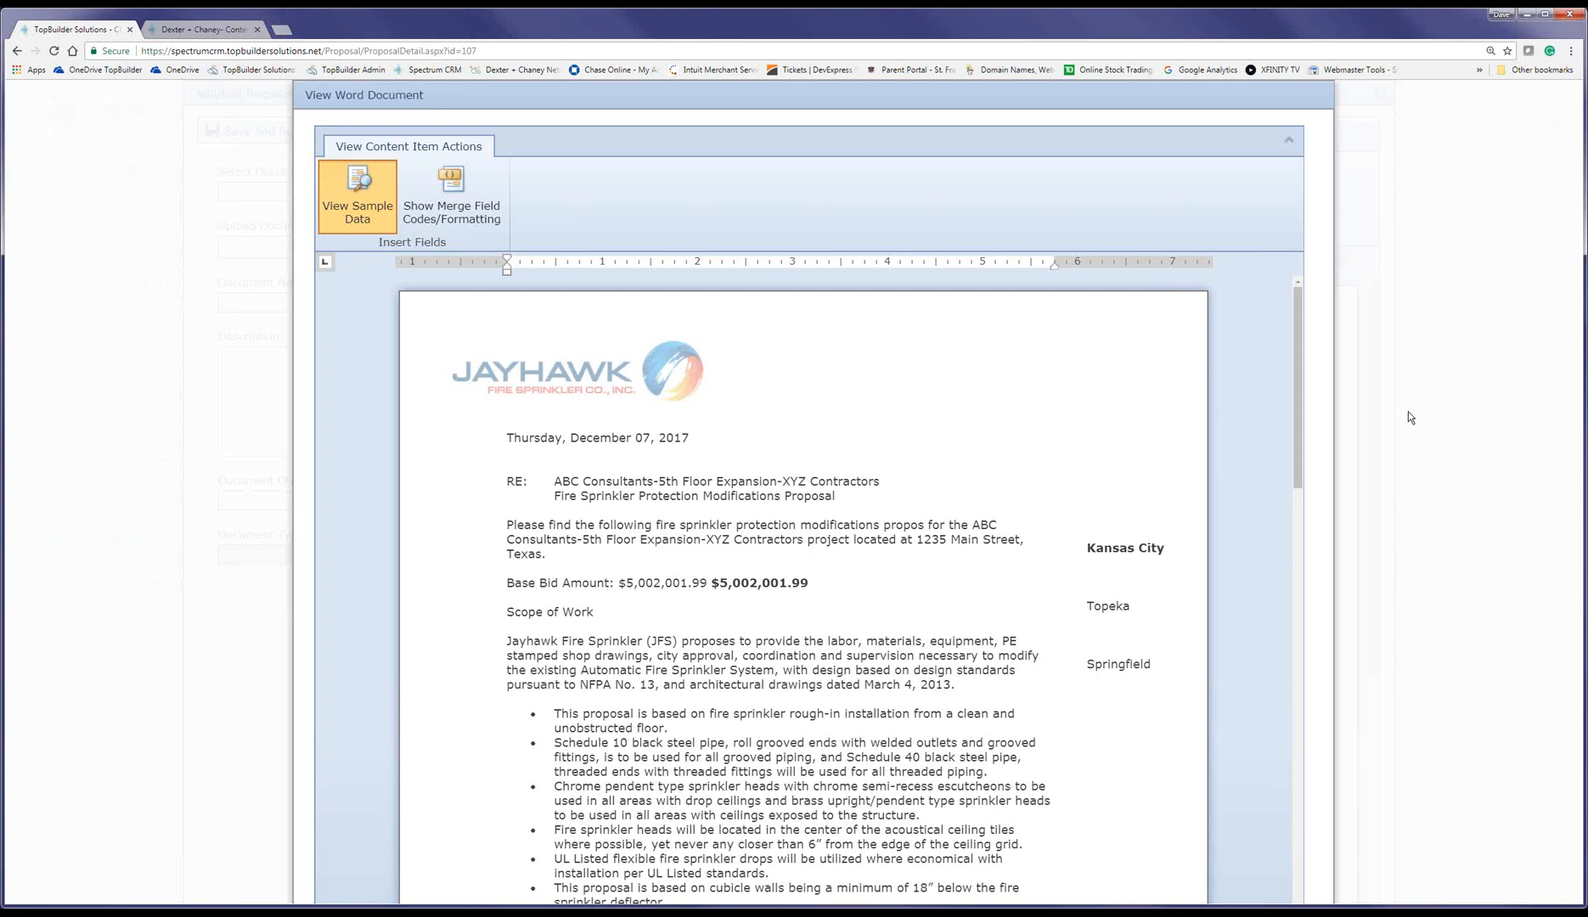
key("ctrl+minus")
key("ctrl+minus")
key("ctrl+minus")
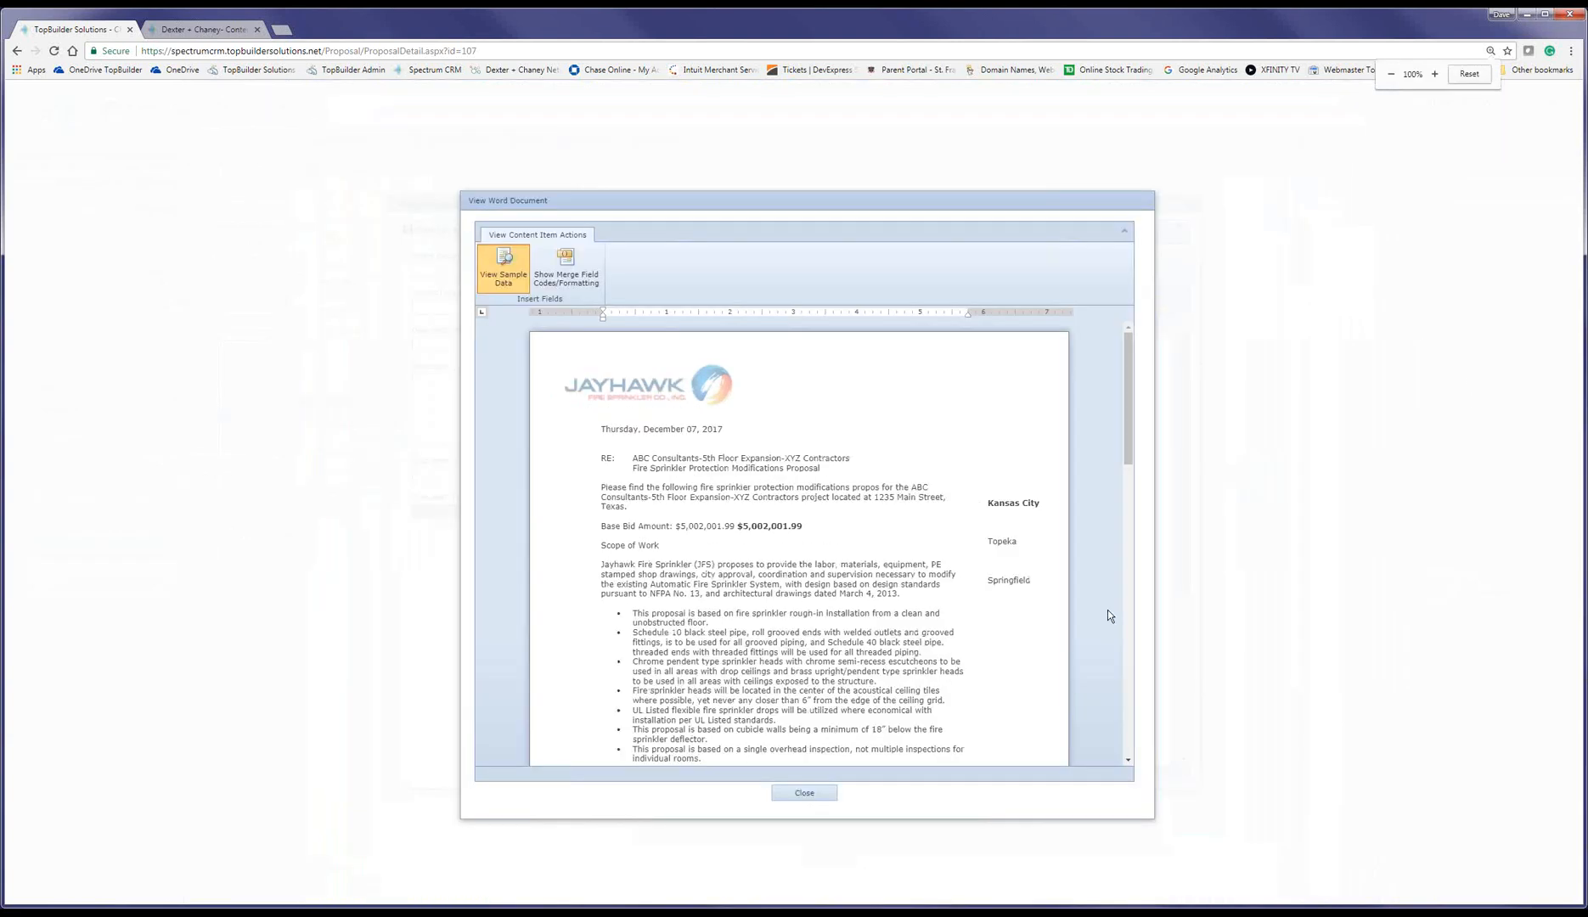
key("Return")
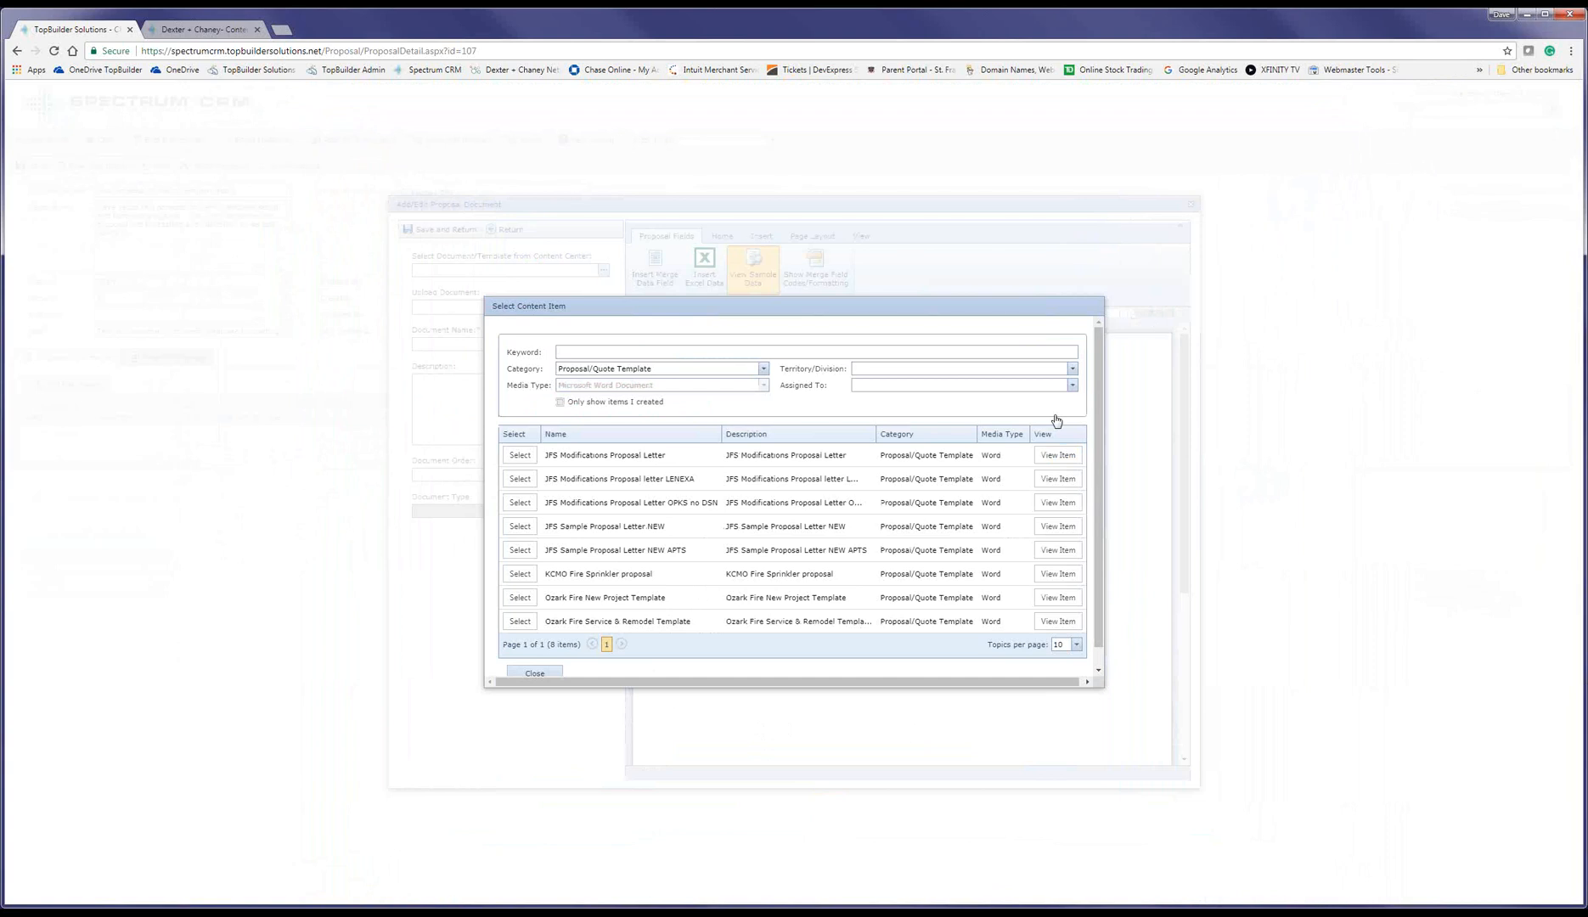
key("ctrl+plus")
key("ctrl+plus")
key("ctrl+plus")
key("ctrl+plus")
key("ctrl+plus")
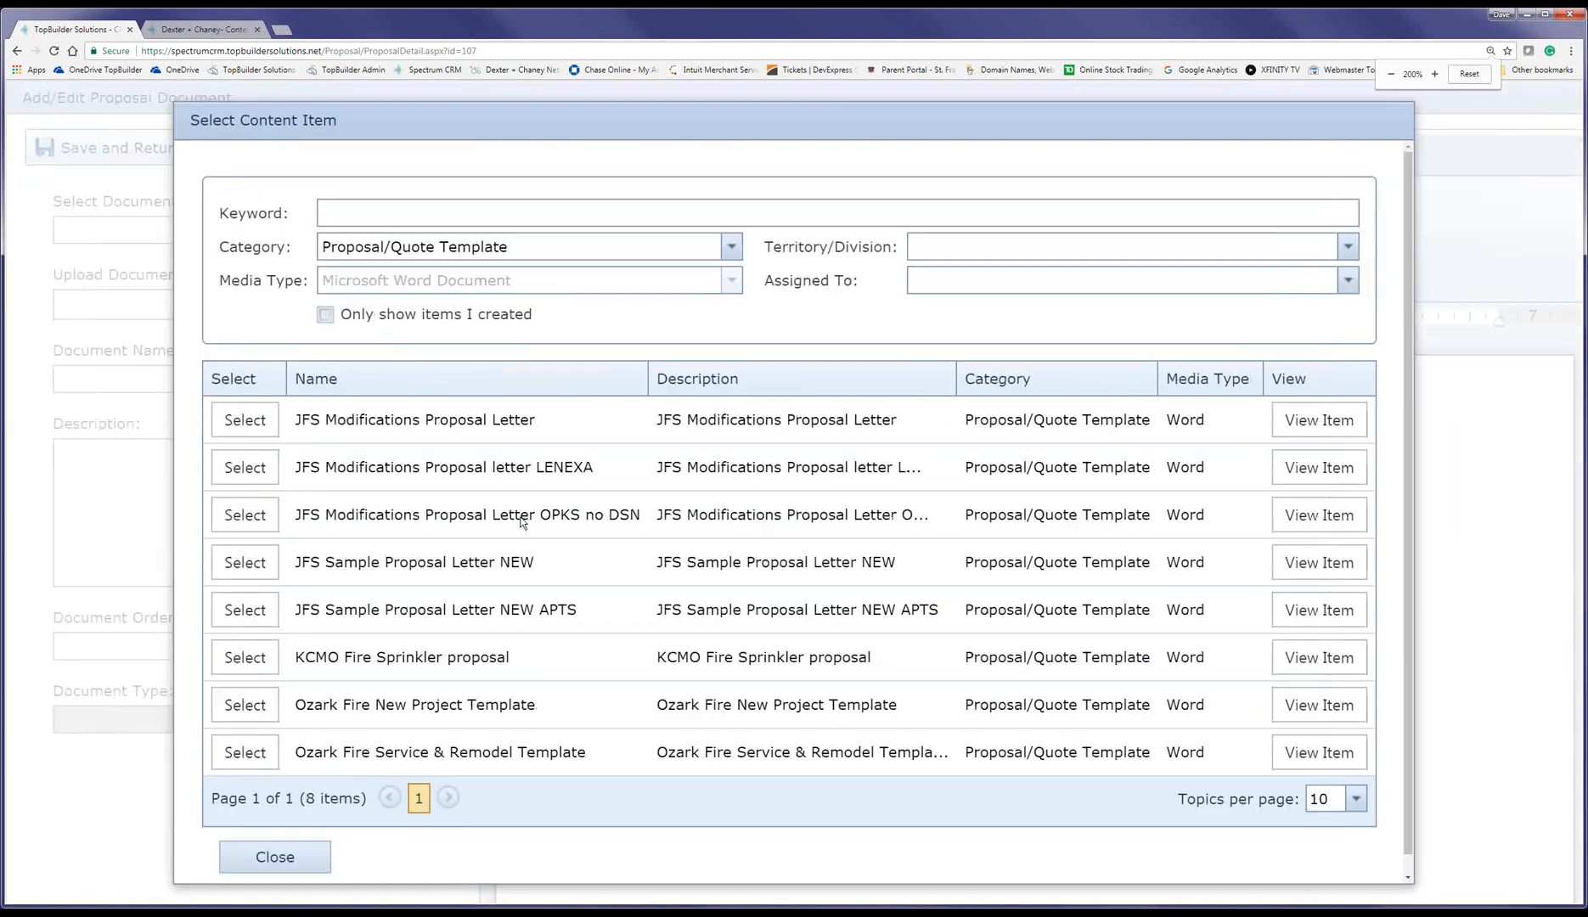
left_click(245, 419)
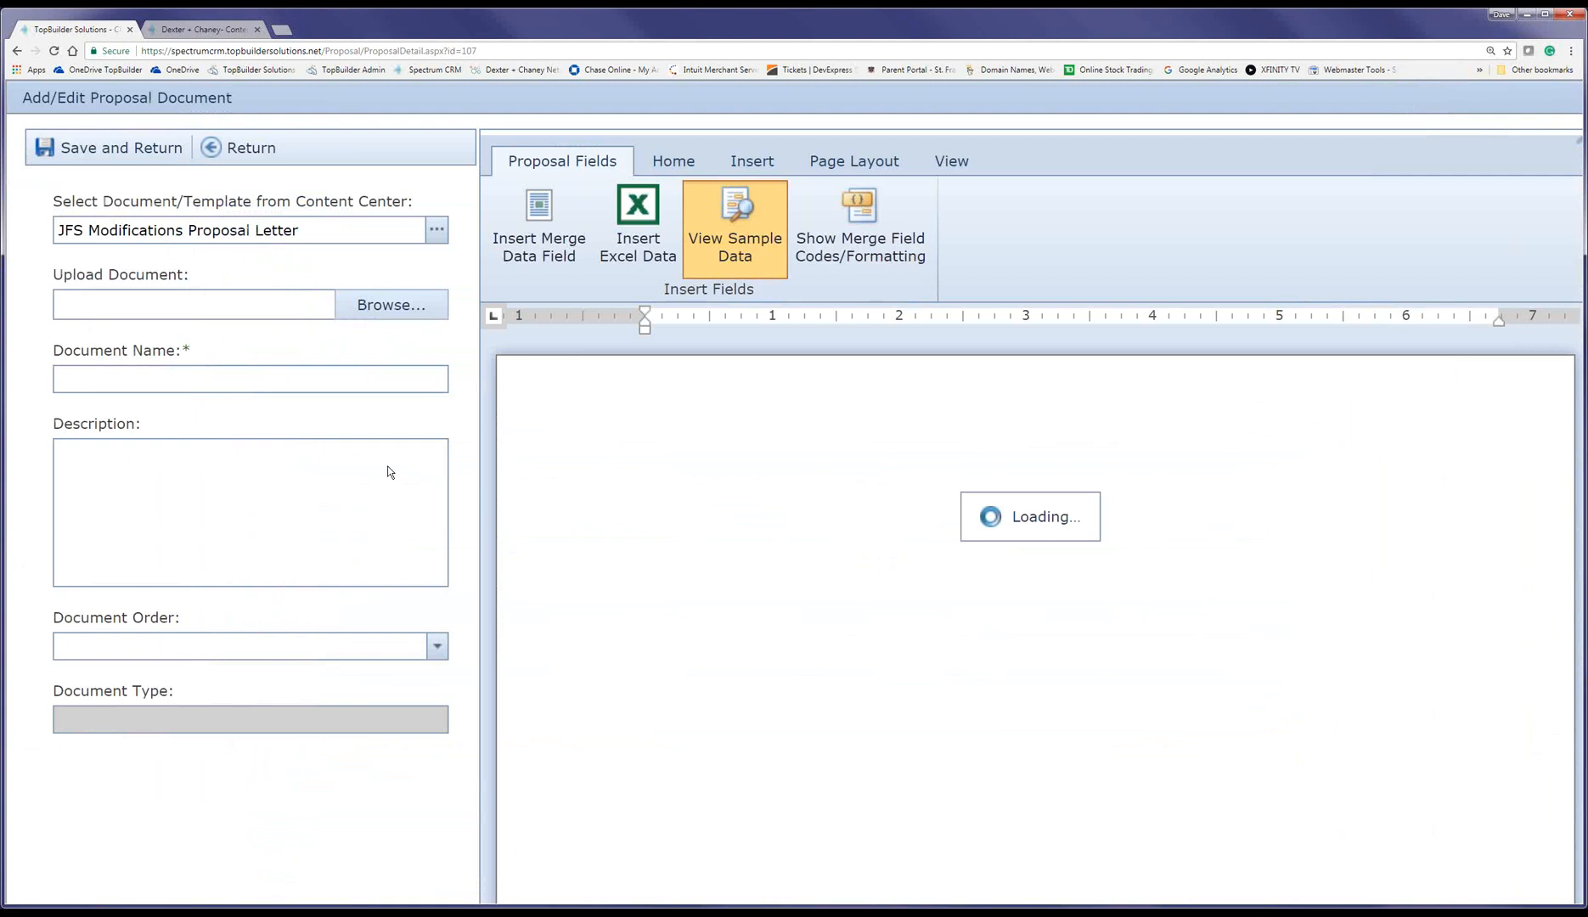
Step: Name the document 'Jayhawk Standard Modification Proposal' and set its document order to 1
key("ctrl+minus")
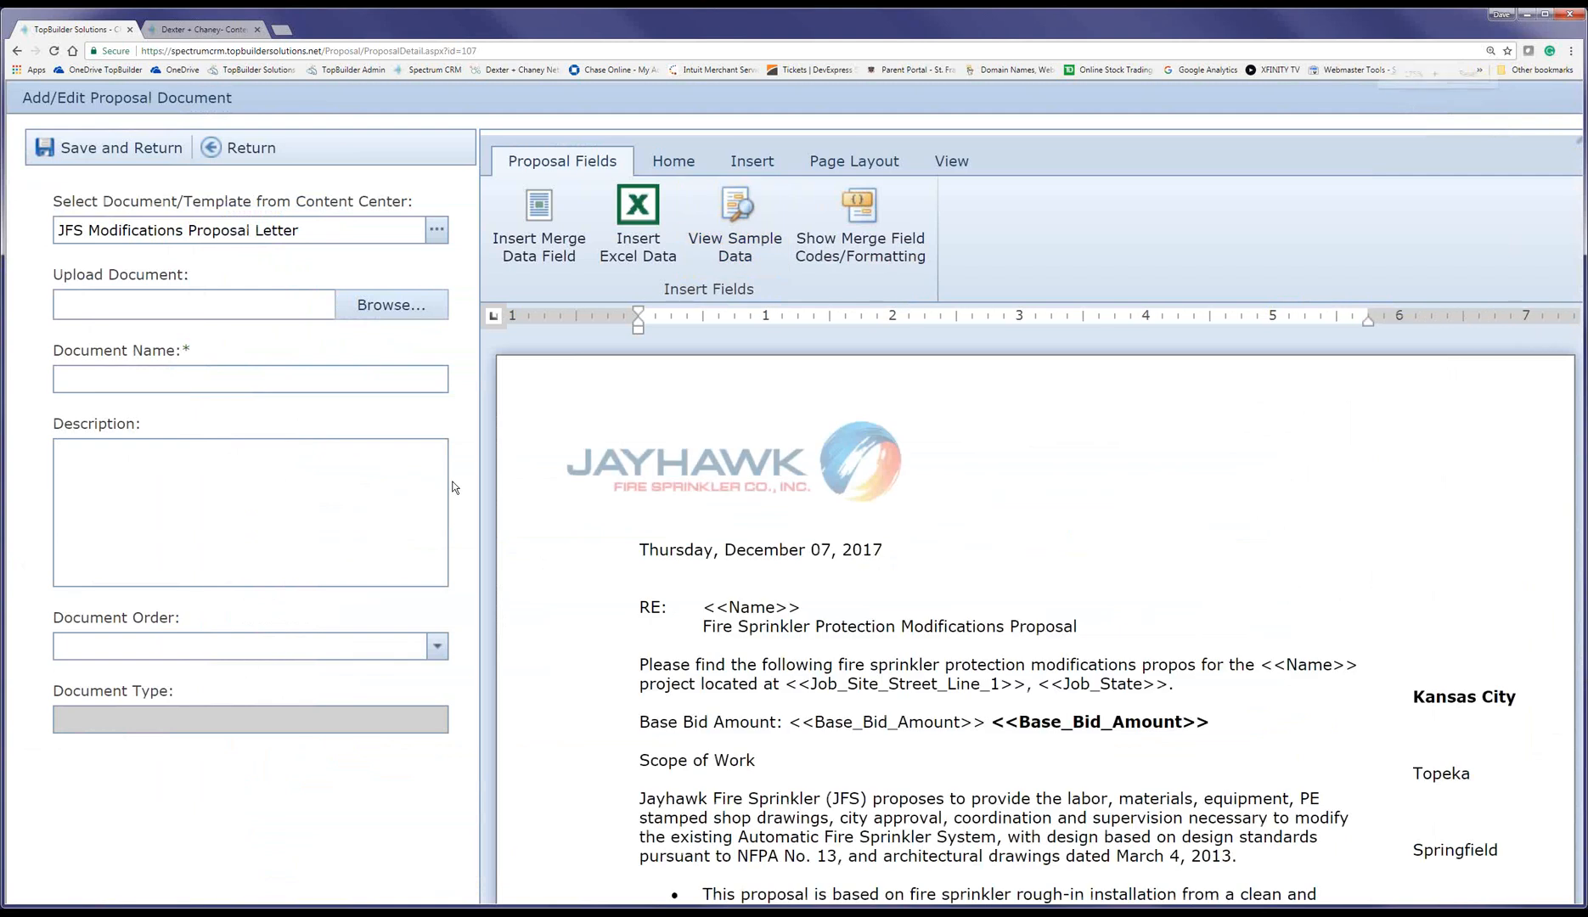
key("ctrl+minus")
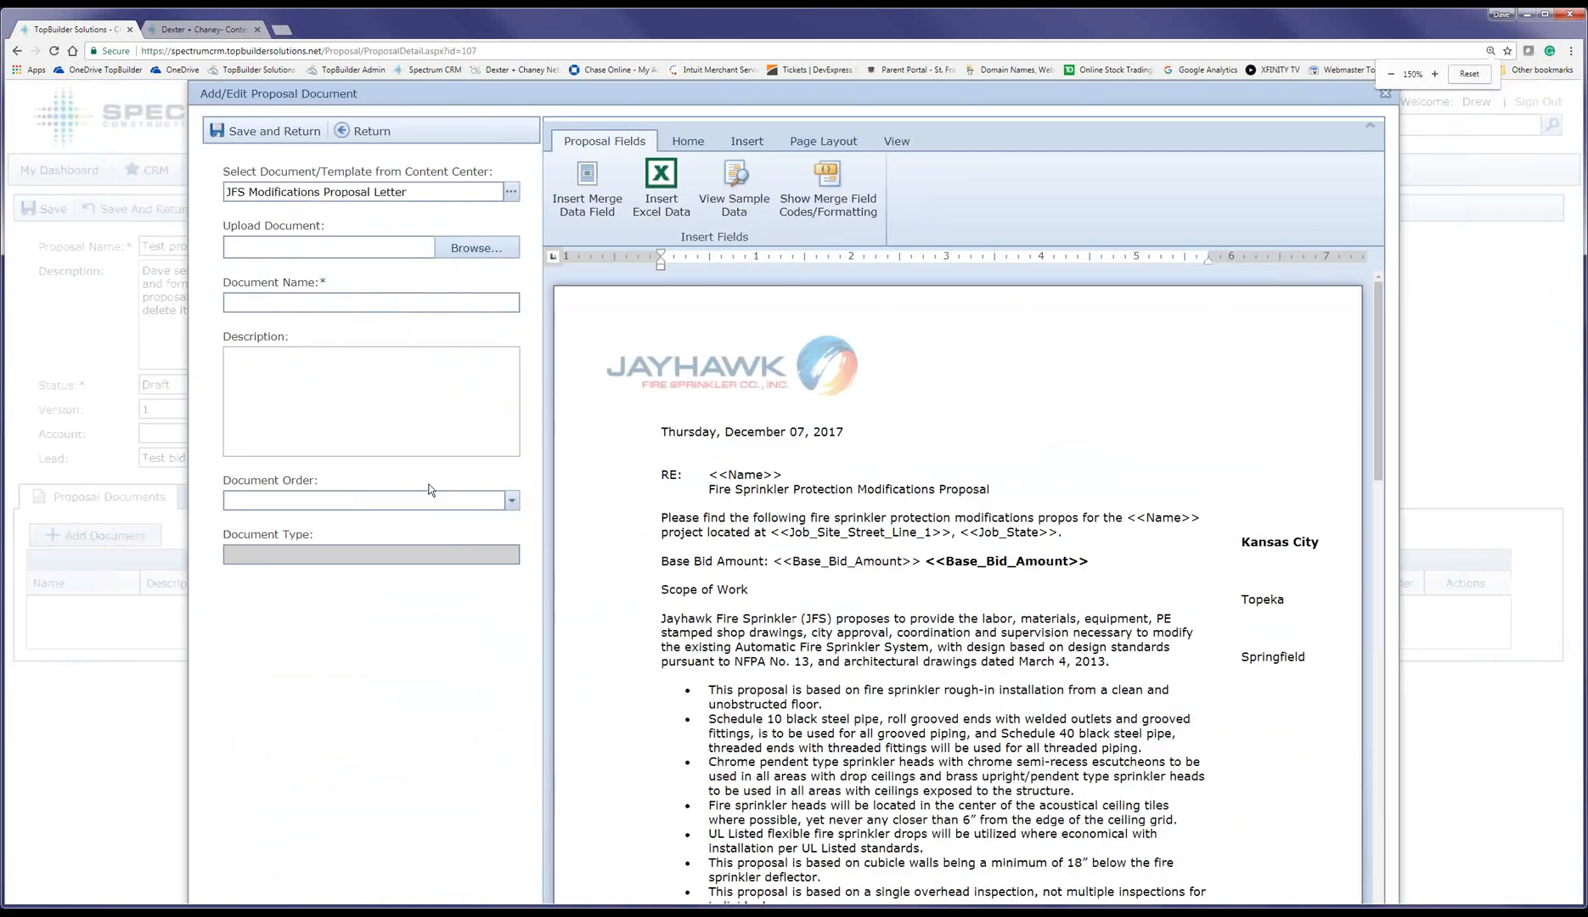
left_click(315, 303)
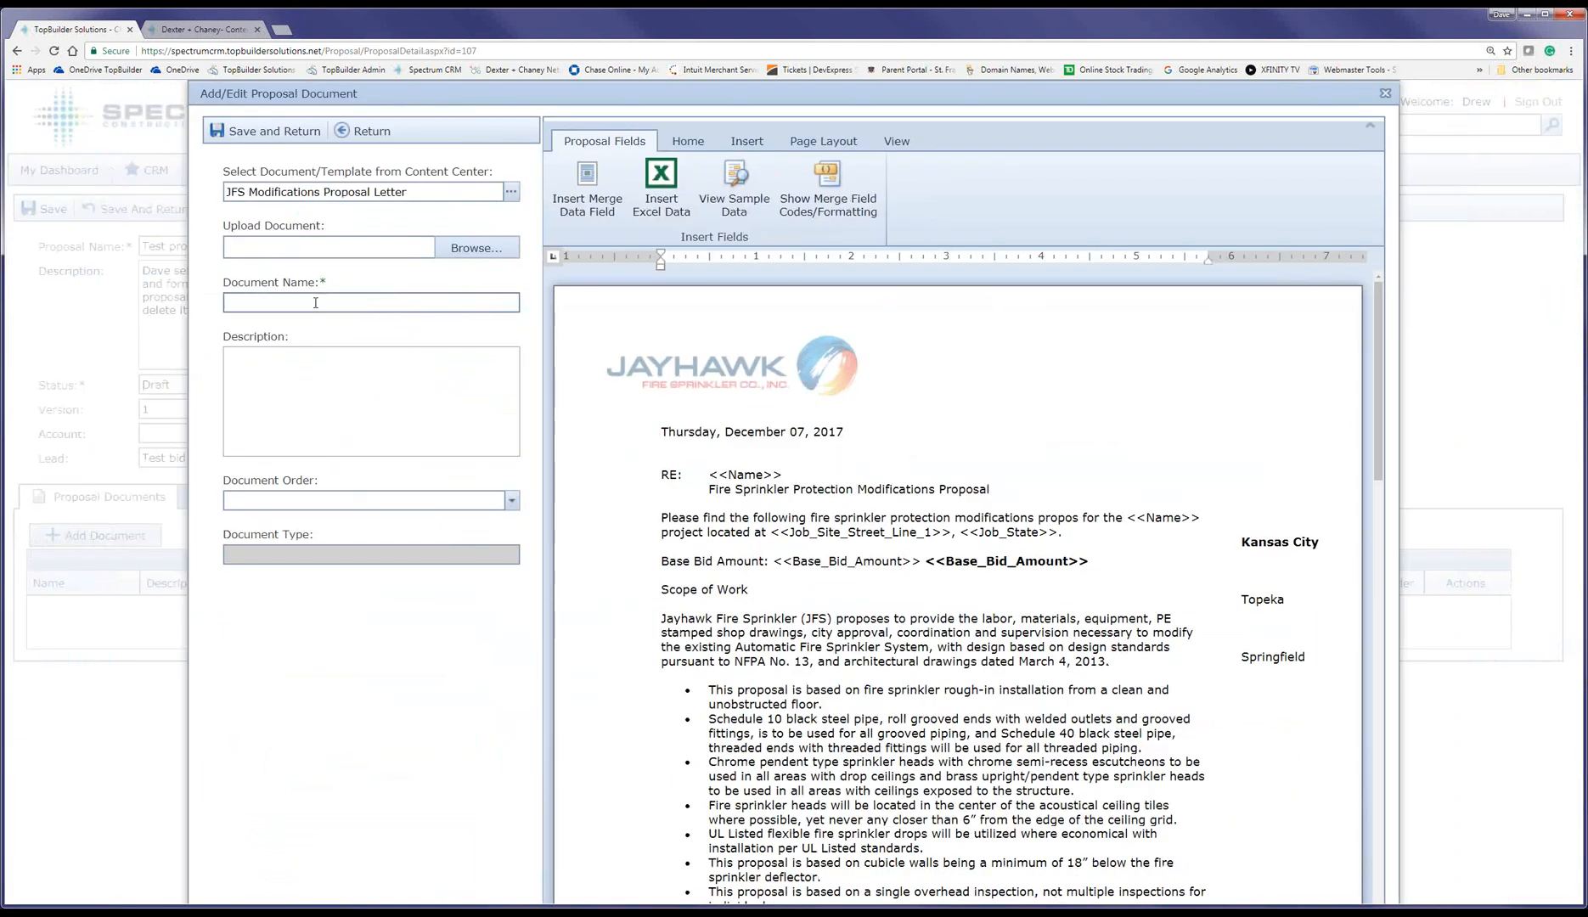
type("Jayhawk Standard Modification Proposal")
key("Tab")
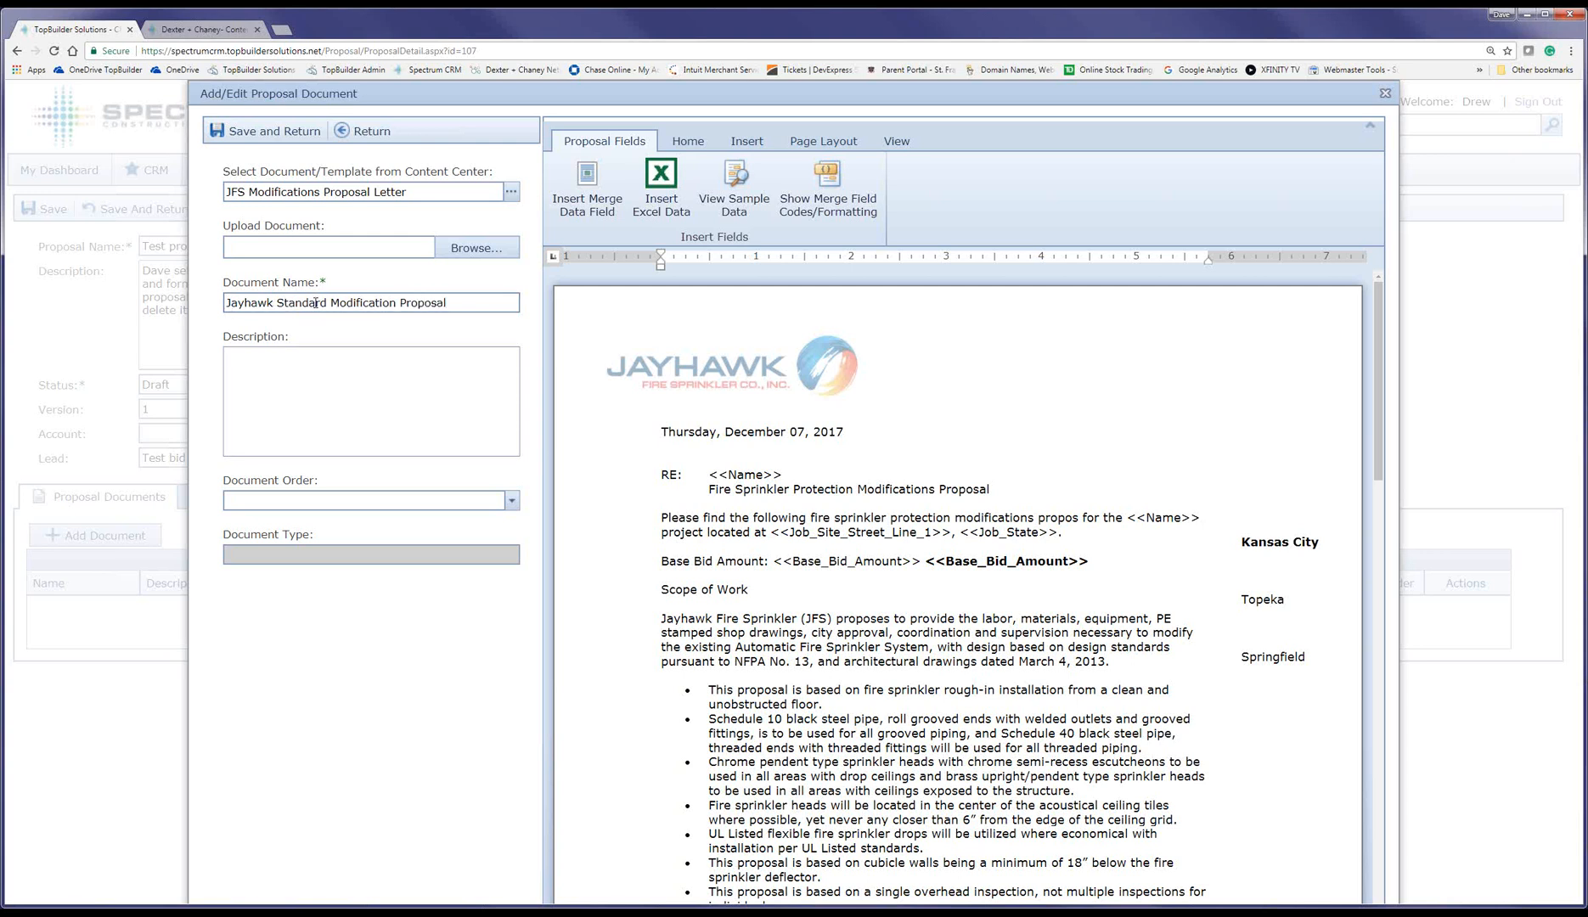
left_click(512, 501)
left_click(418, 515)
Step: Set the description to 'Jayhawk Standard Modification Proposal - edited during training' and save the document
left_click_drag(448, 302, 214, 312)
key("ctrl+c")
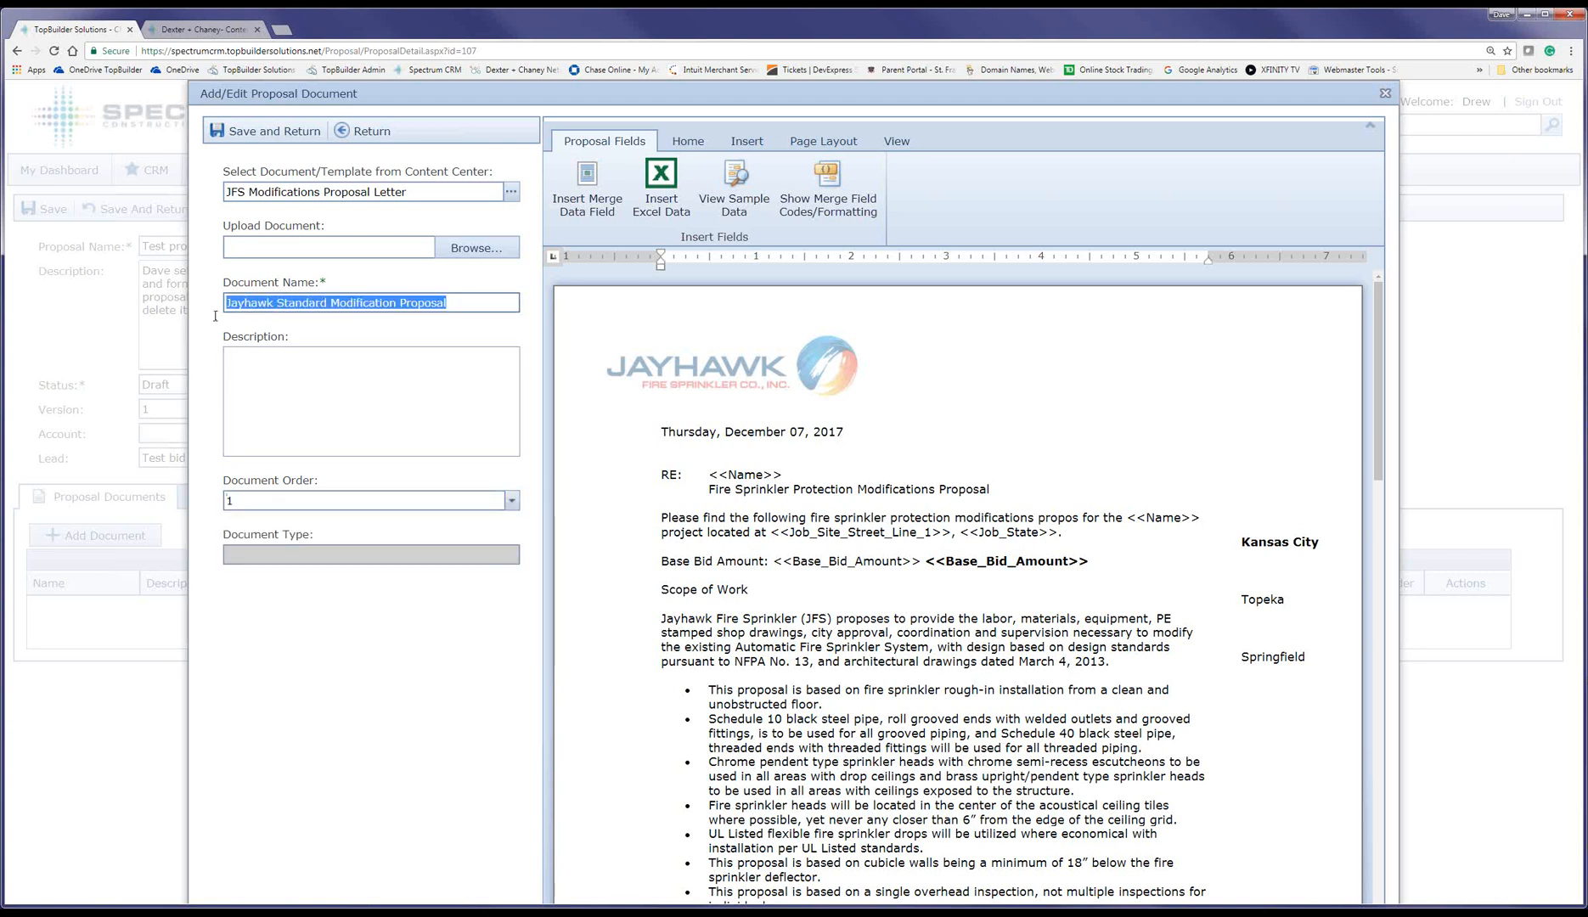
left_click(270, 373)
key("ctrl+v")
type("- edi")
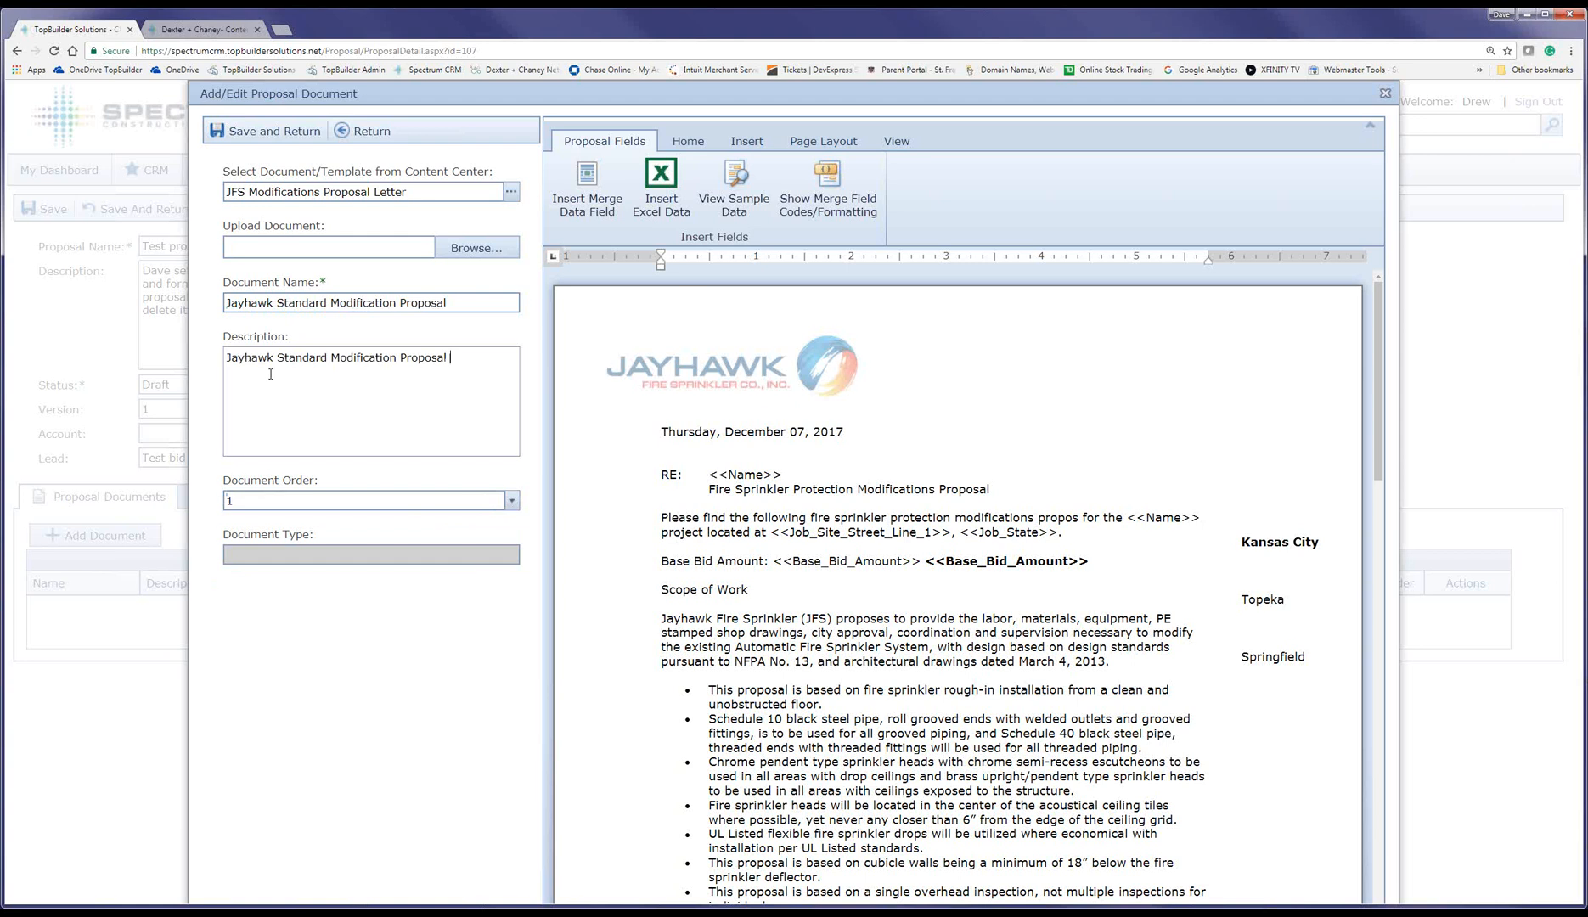
type("ted during training")
left_click(279, 136)
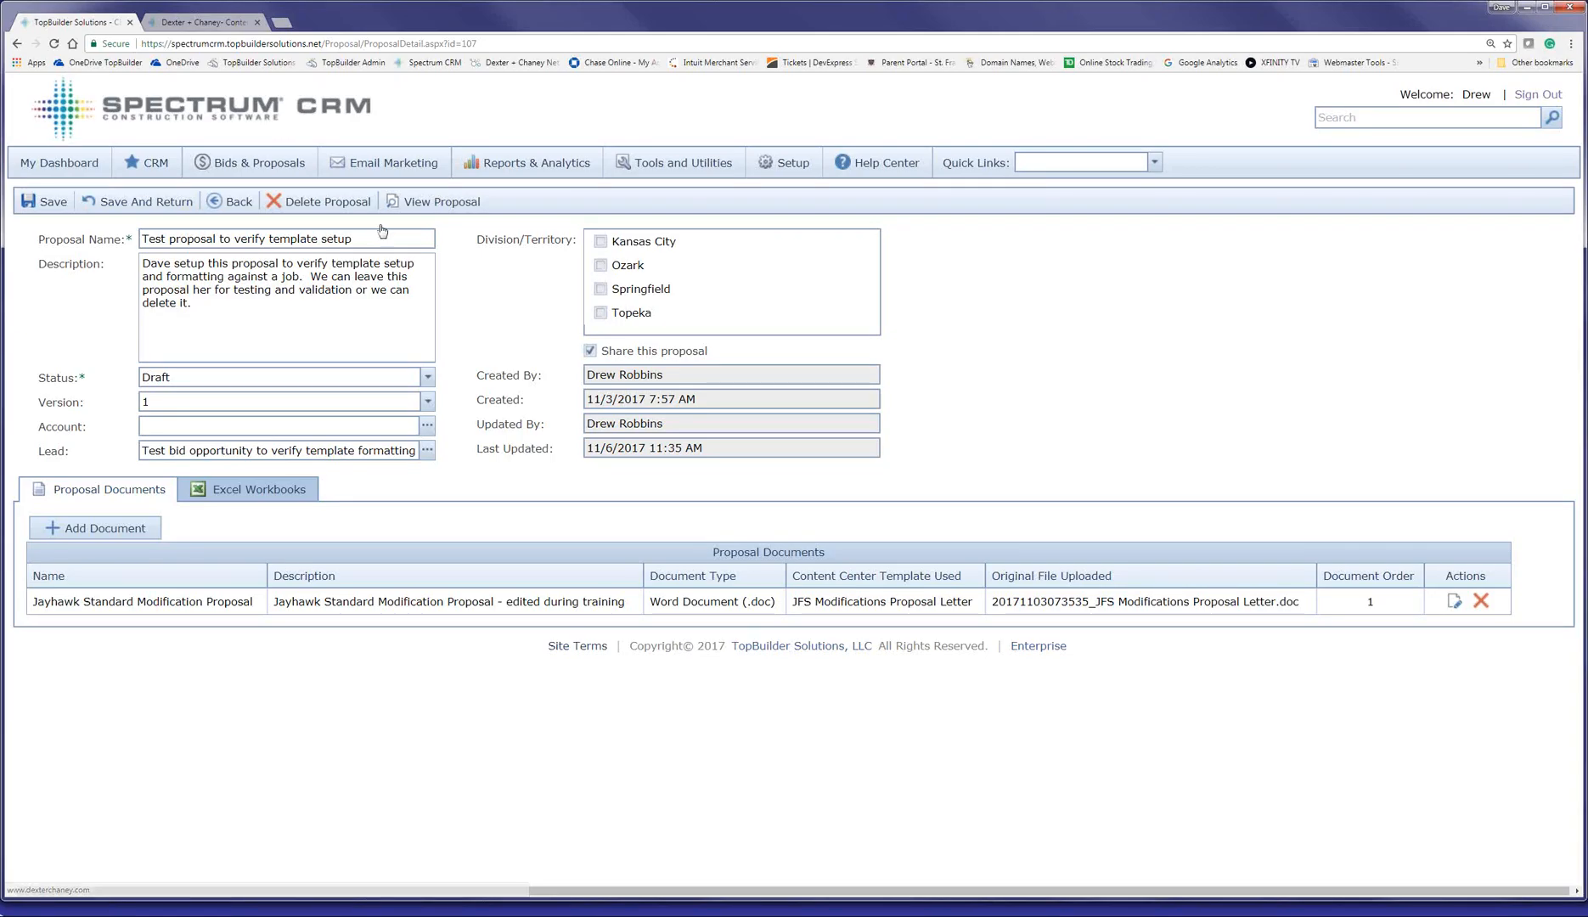
Step: Check the merged bid amount, job name, date, scope of work and total cost in the Proposal Viewer
left_click(411, 204)
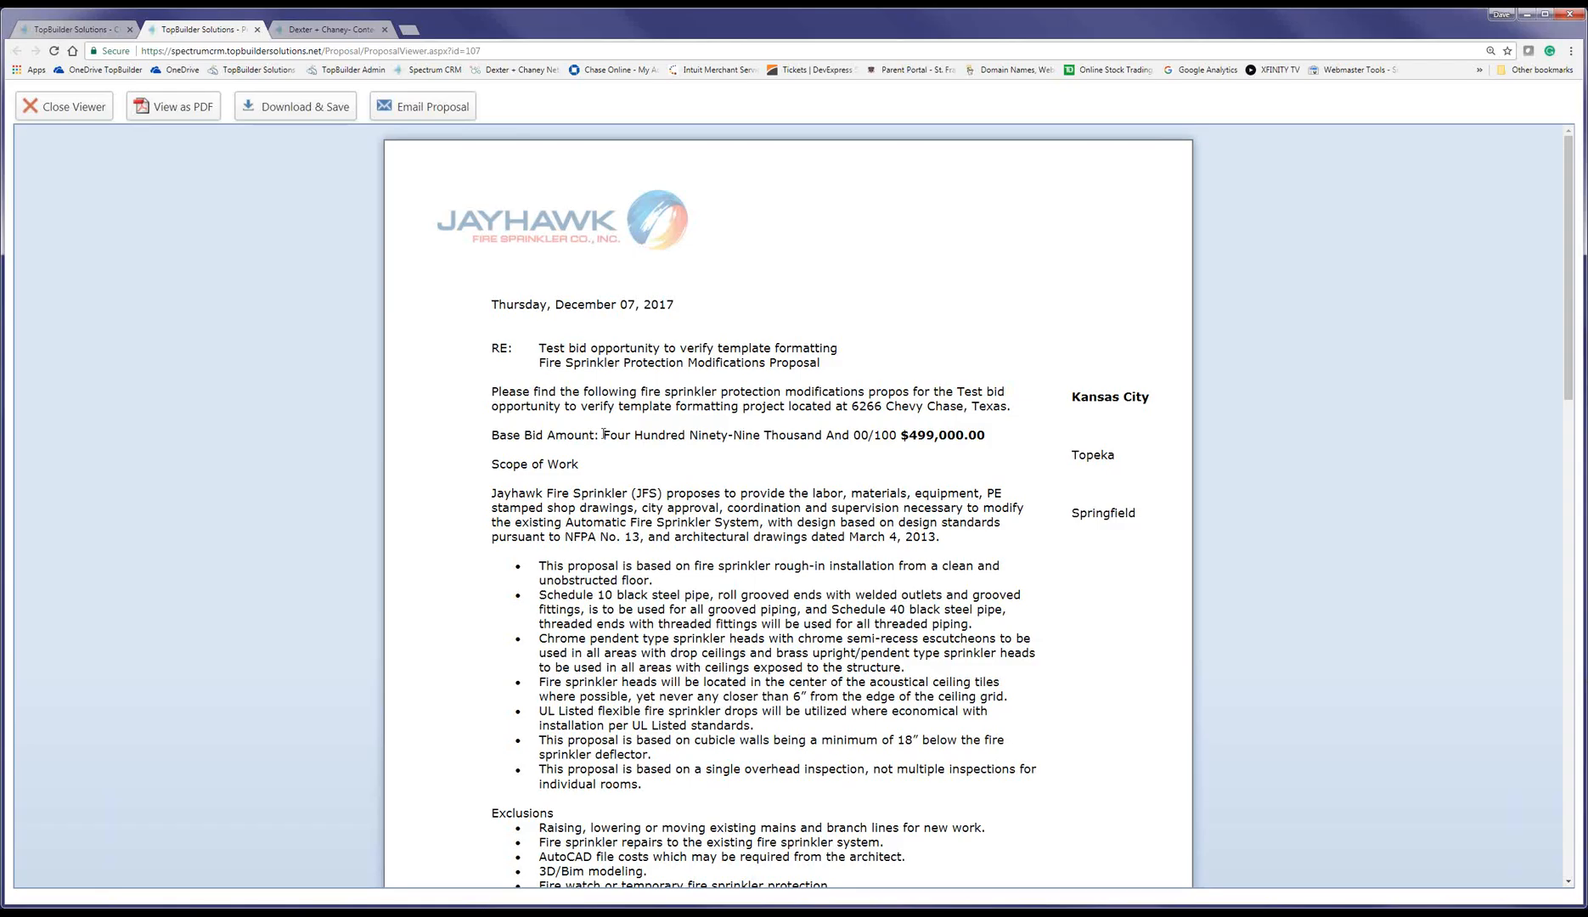
left_click_drag(603, 428, 983, 436)
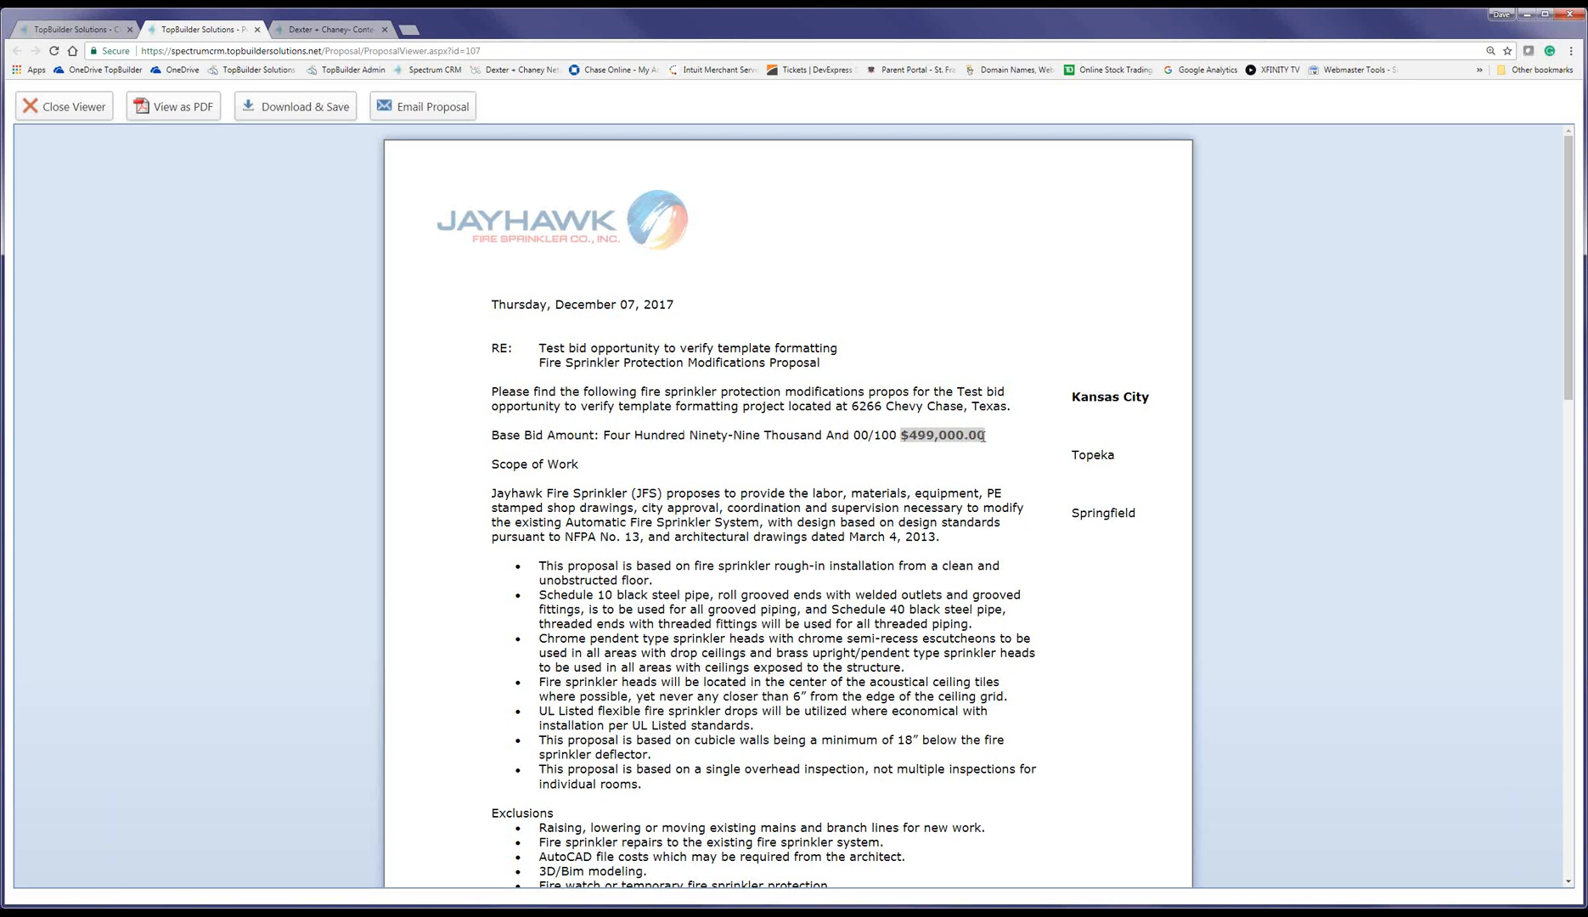
left_click(967, 522)
left_click_drag(540, 349, 860, 352)
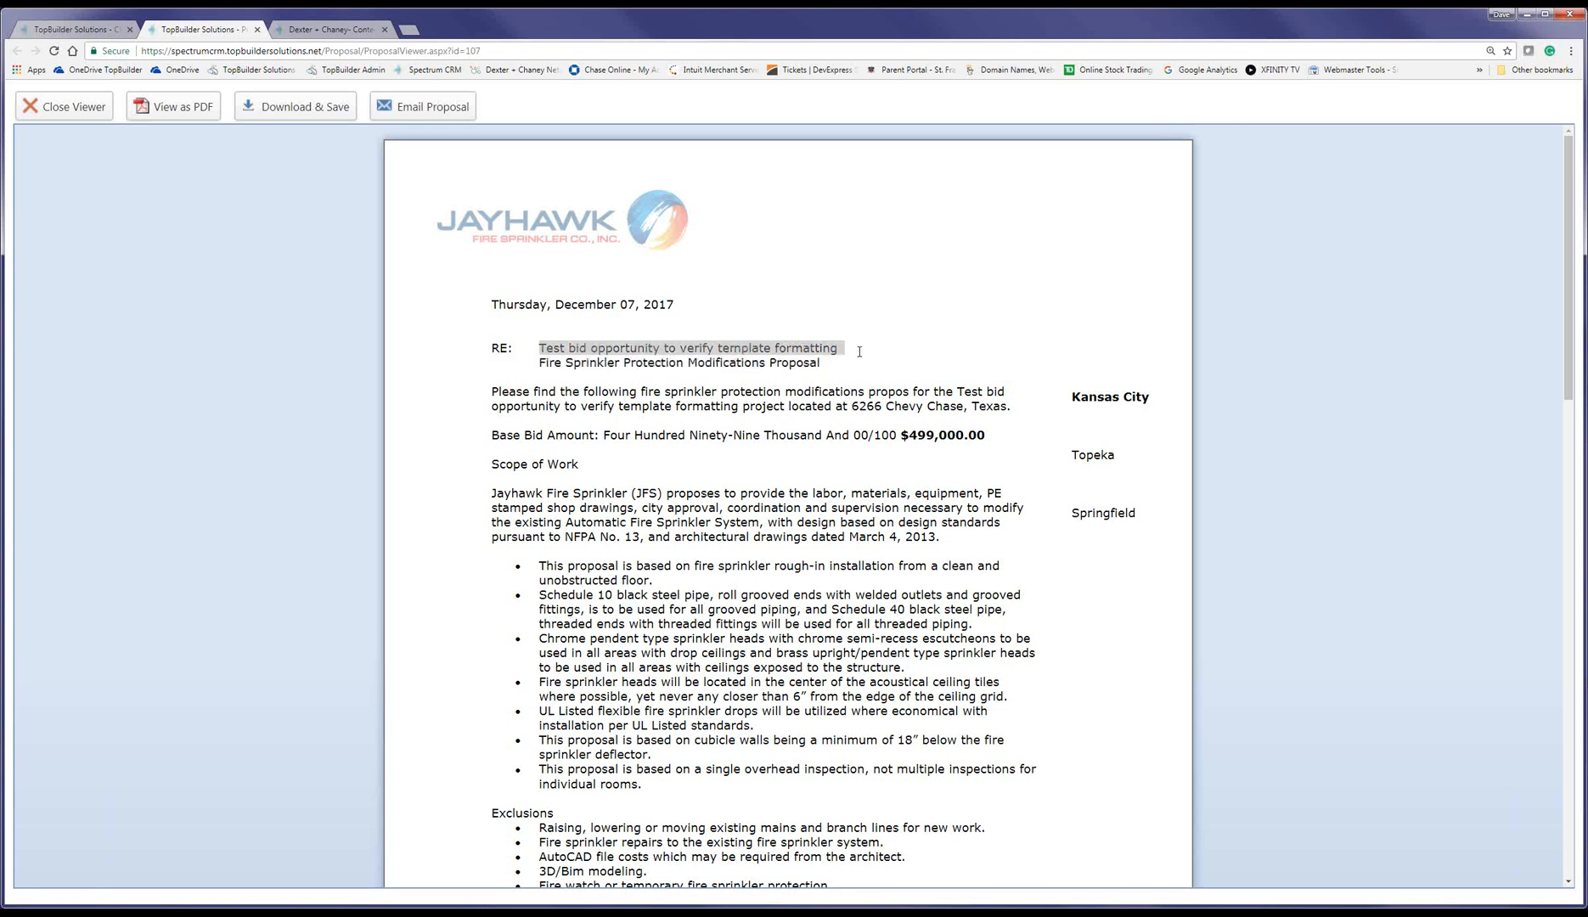
triple_click(590, 303)
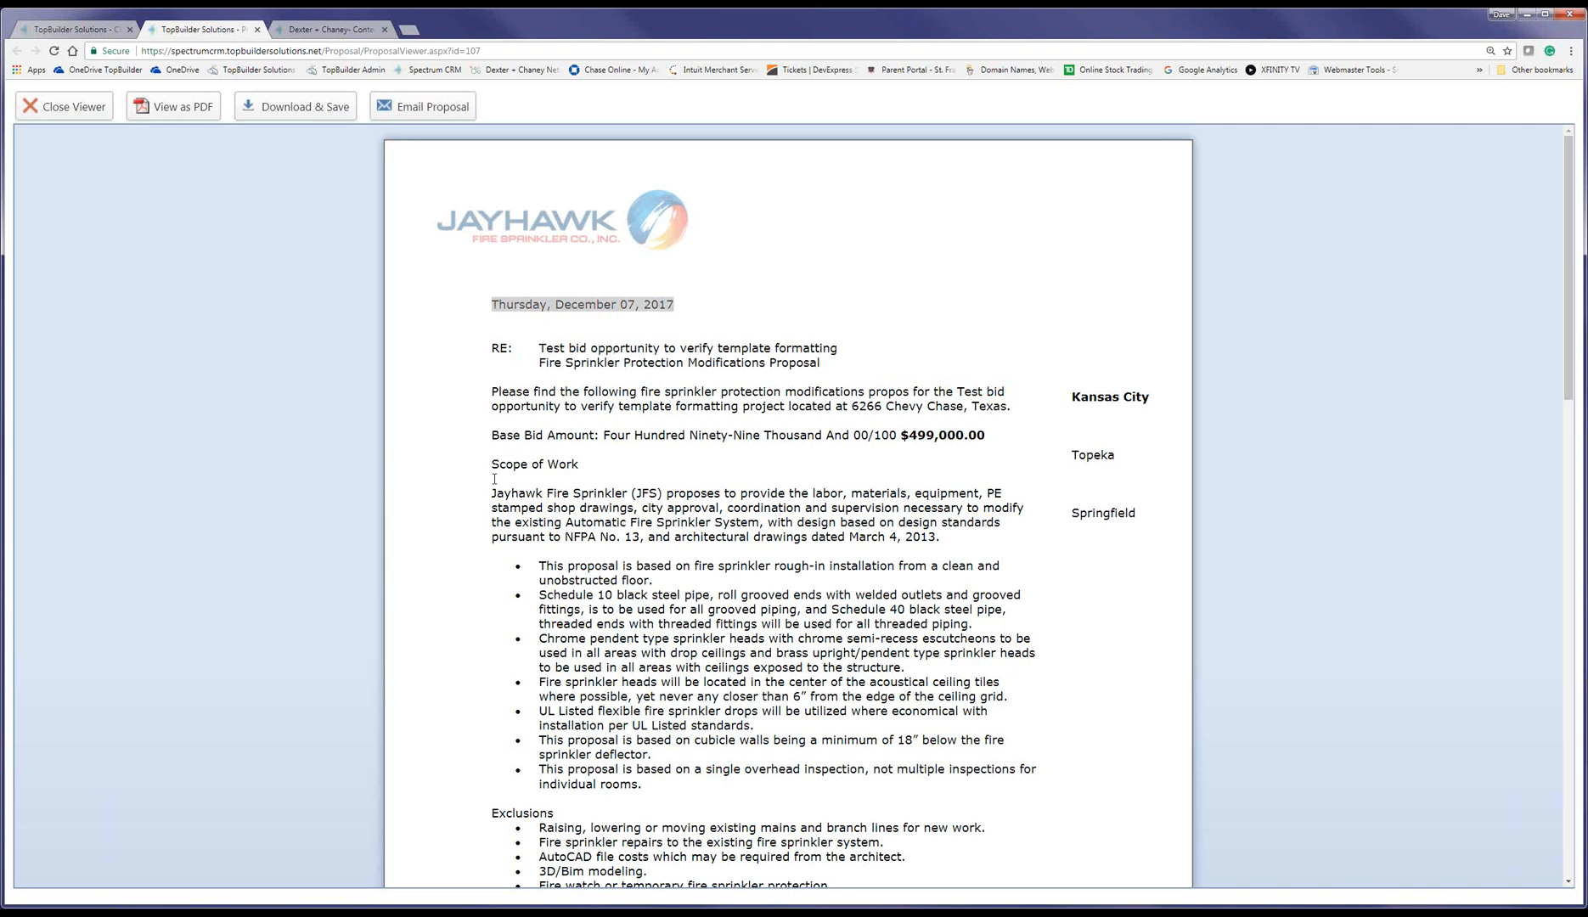
left_click_drag(493, 489, 856, 683)
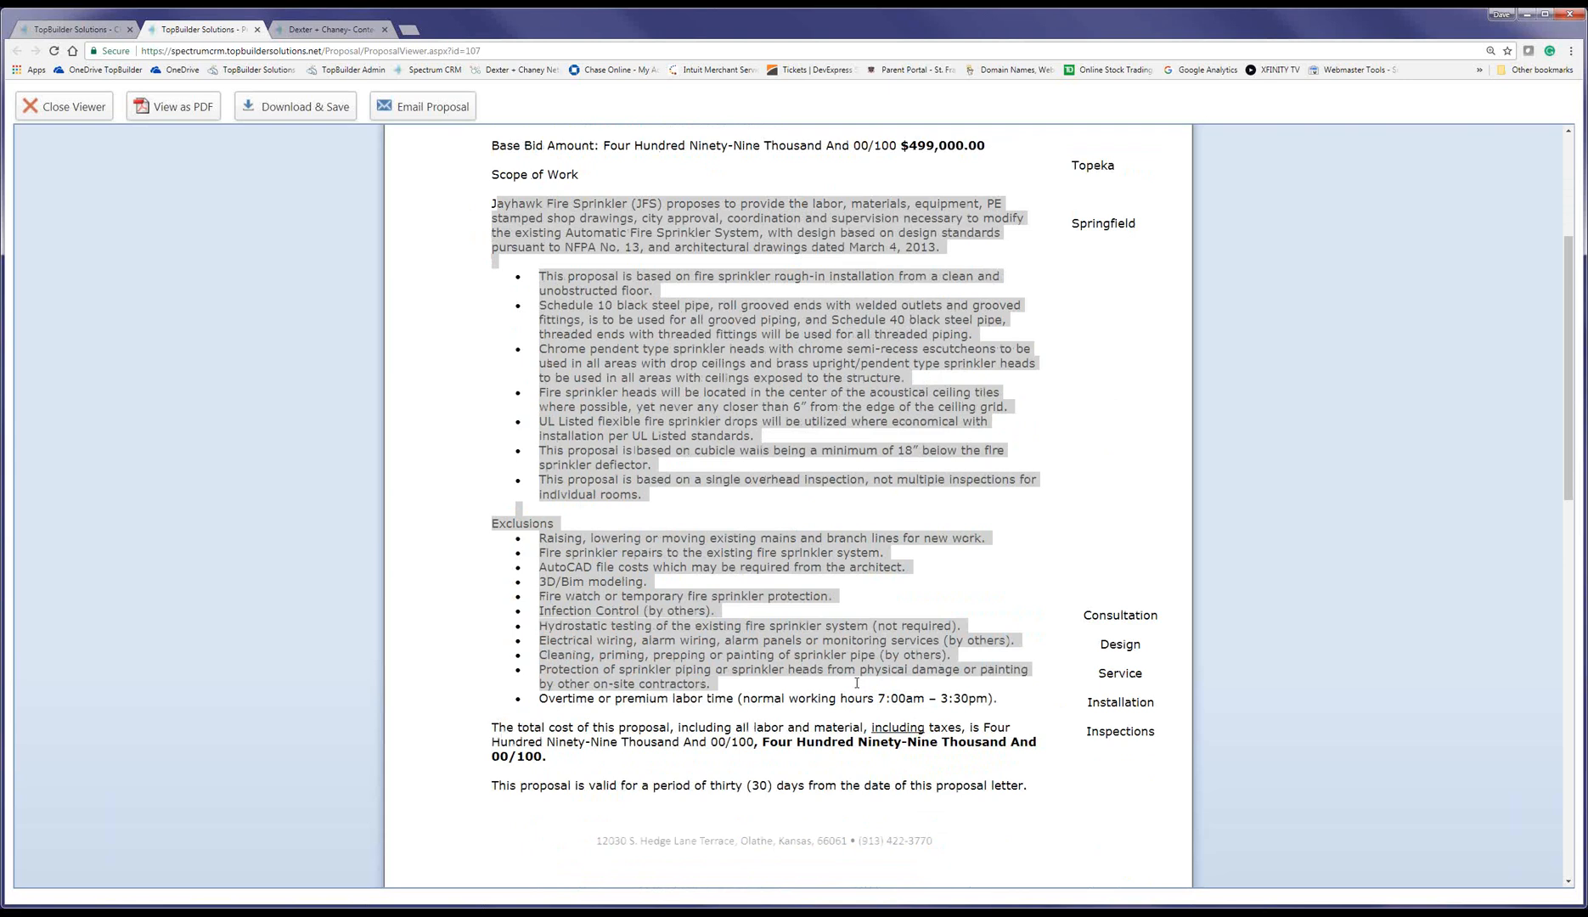
left_click_drag(765, 747, 556, 757)
left_click(633, 745)
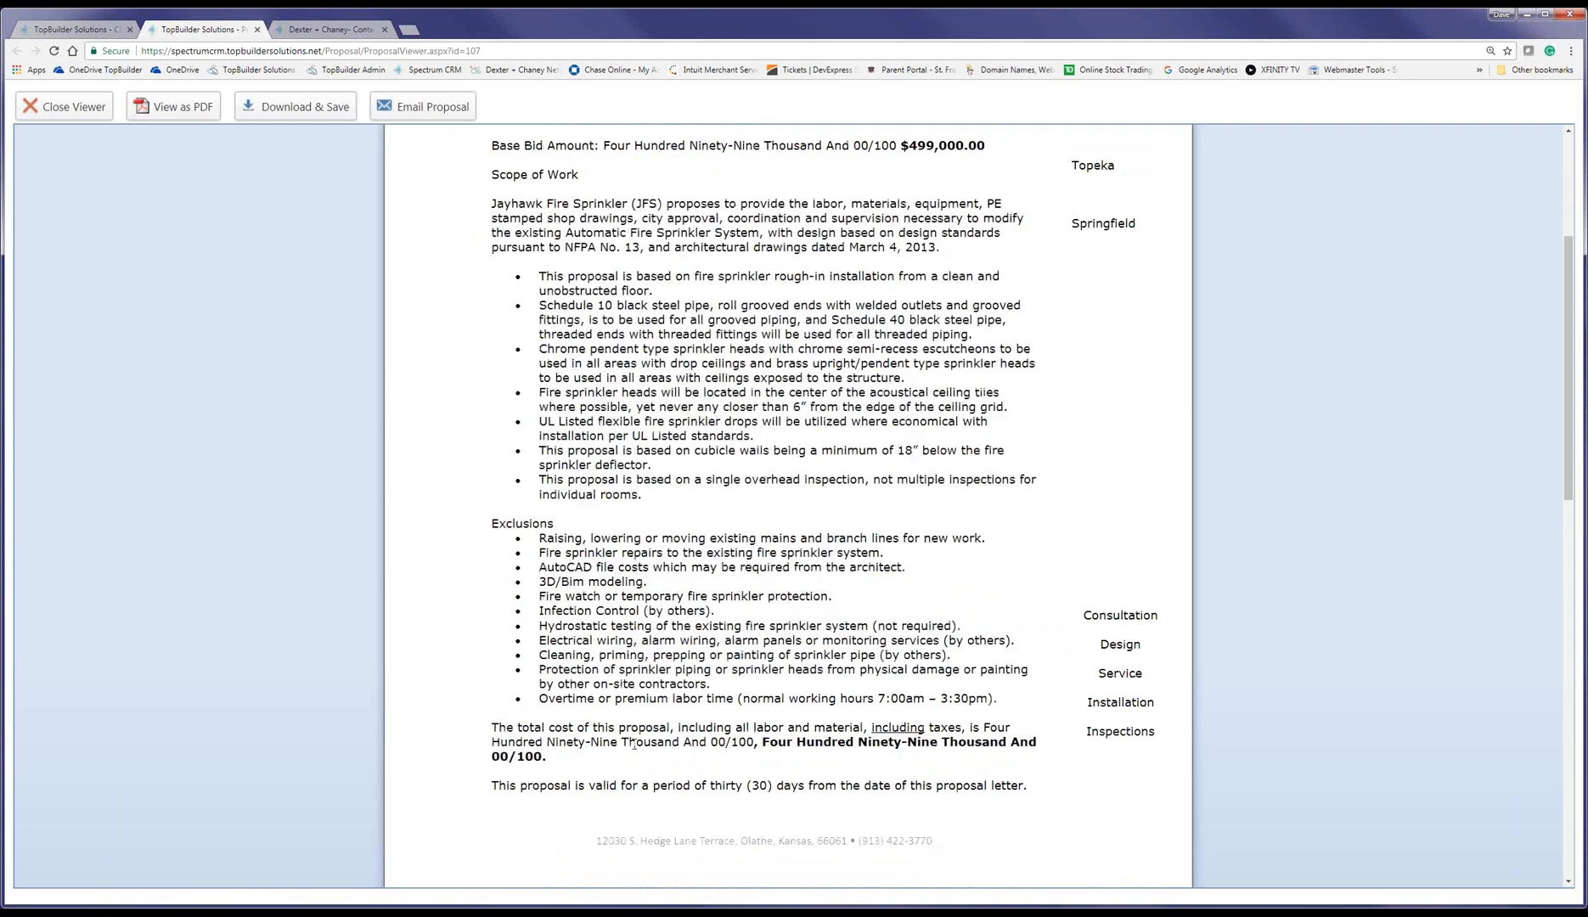
scroll(665, 622, "down", 5)
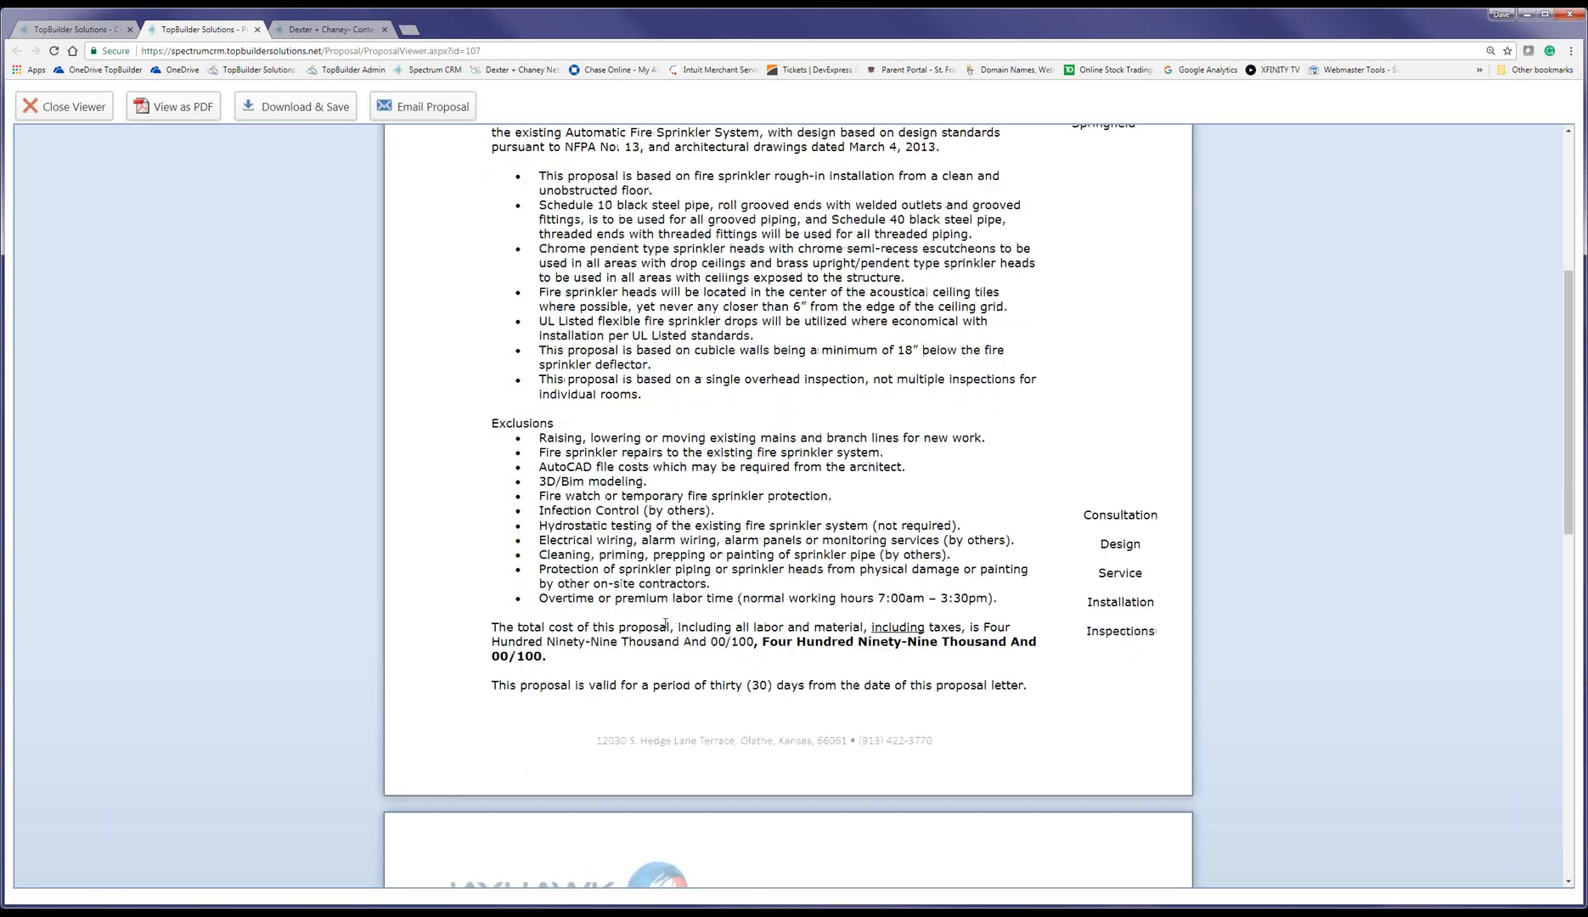
scroll(665, 624, "up", 5)
scroll(665, 622, "up", 3)
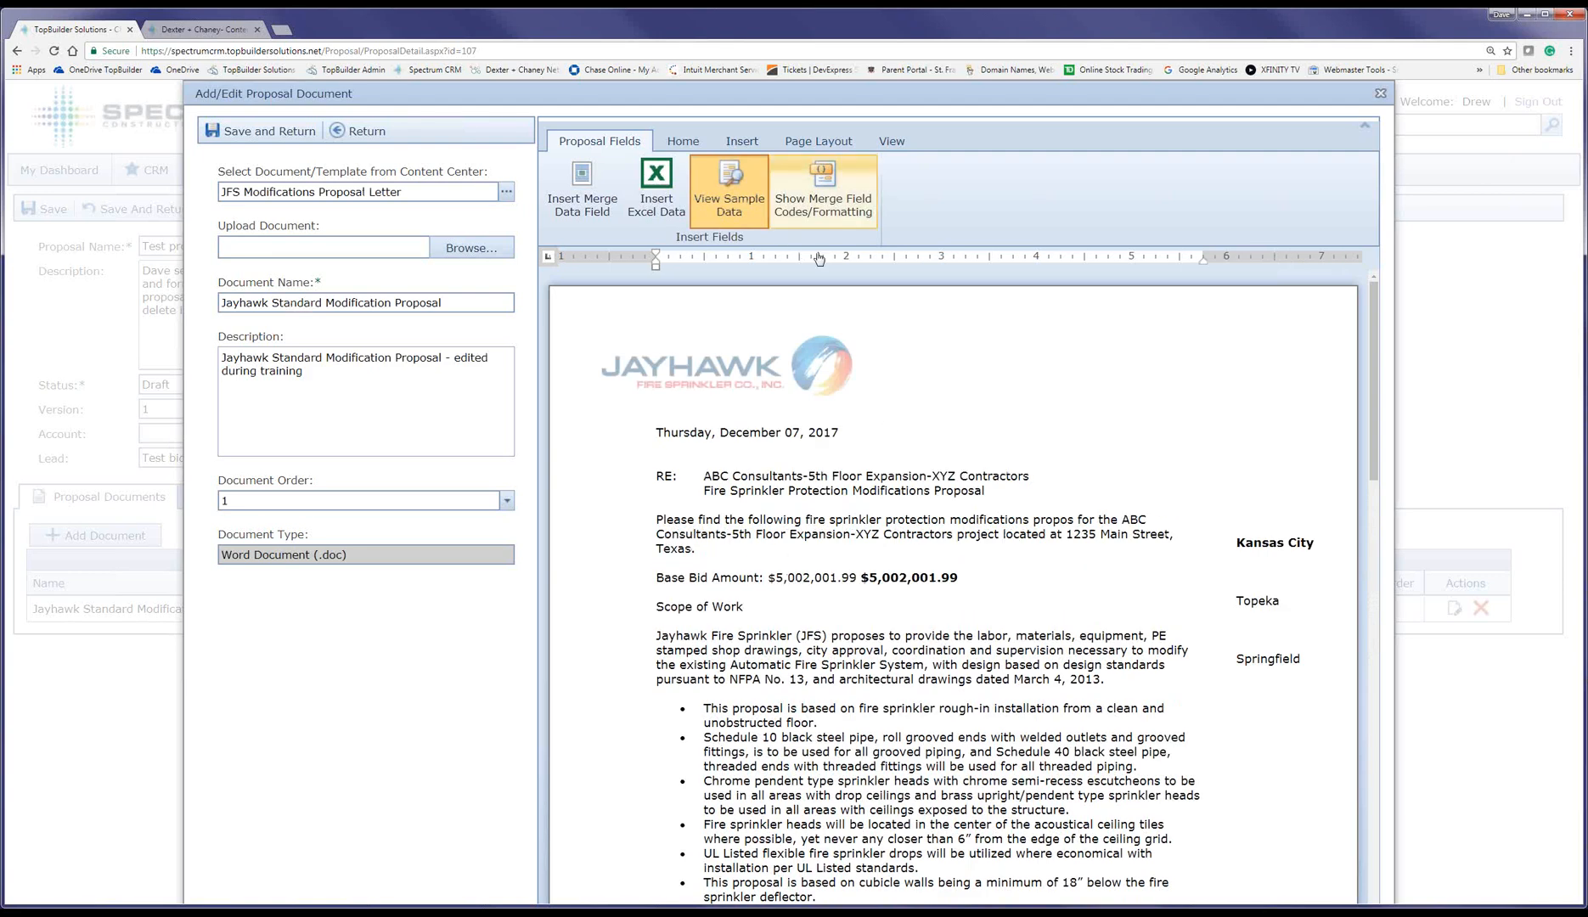
Step: With field codes shown, delete the duplicate spelled-out Base_Bid_Amount field and add a blank line
left_click(815, 218)
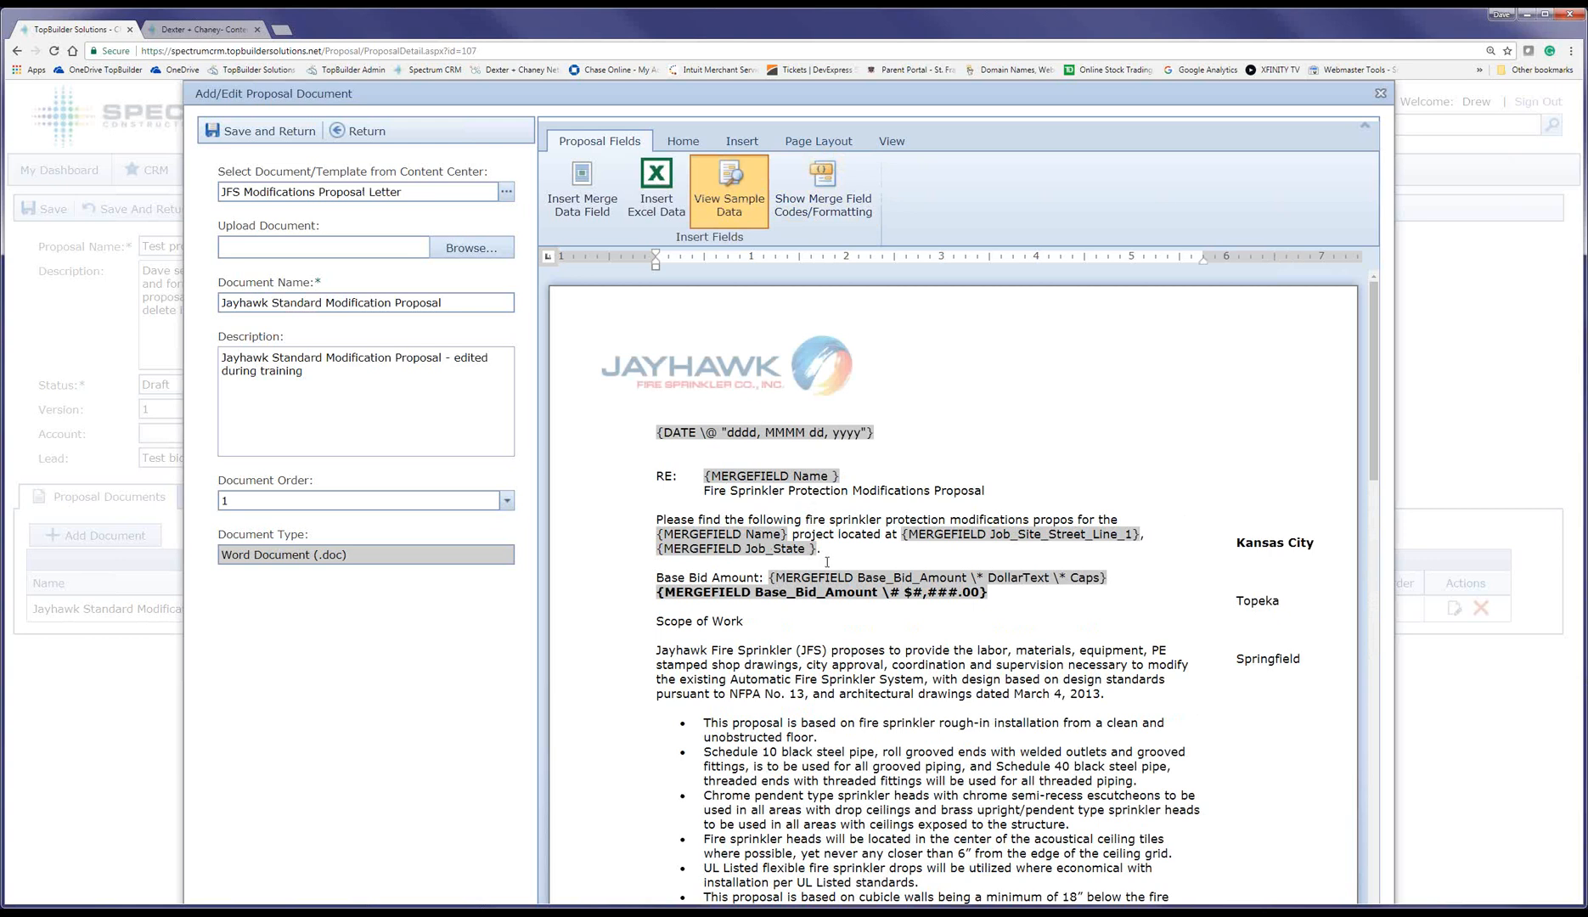
scroll(916, 685, "down", 3)
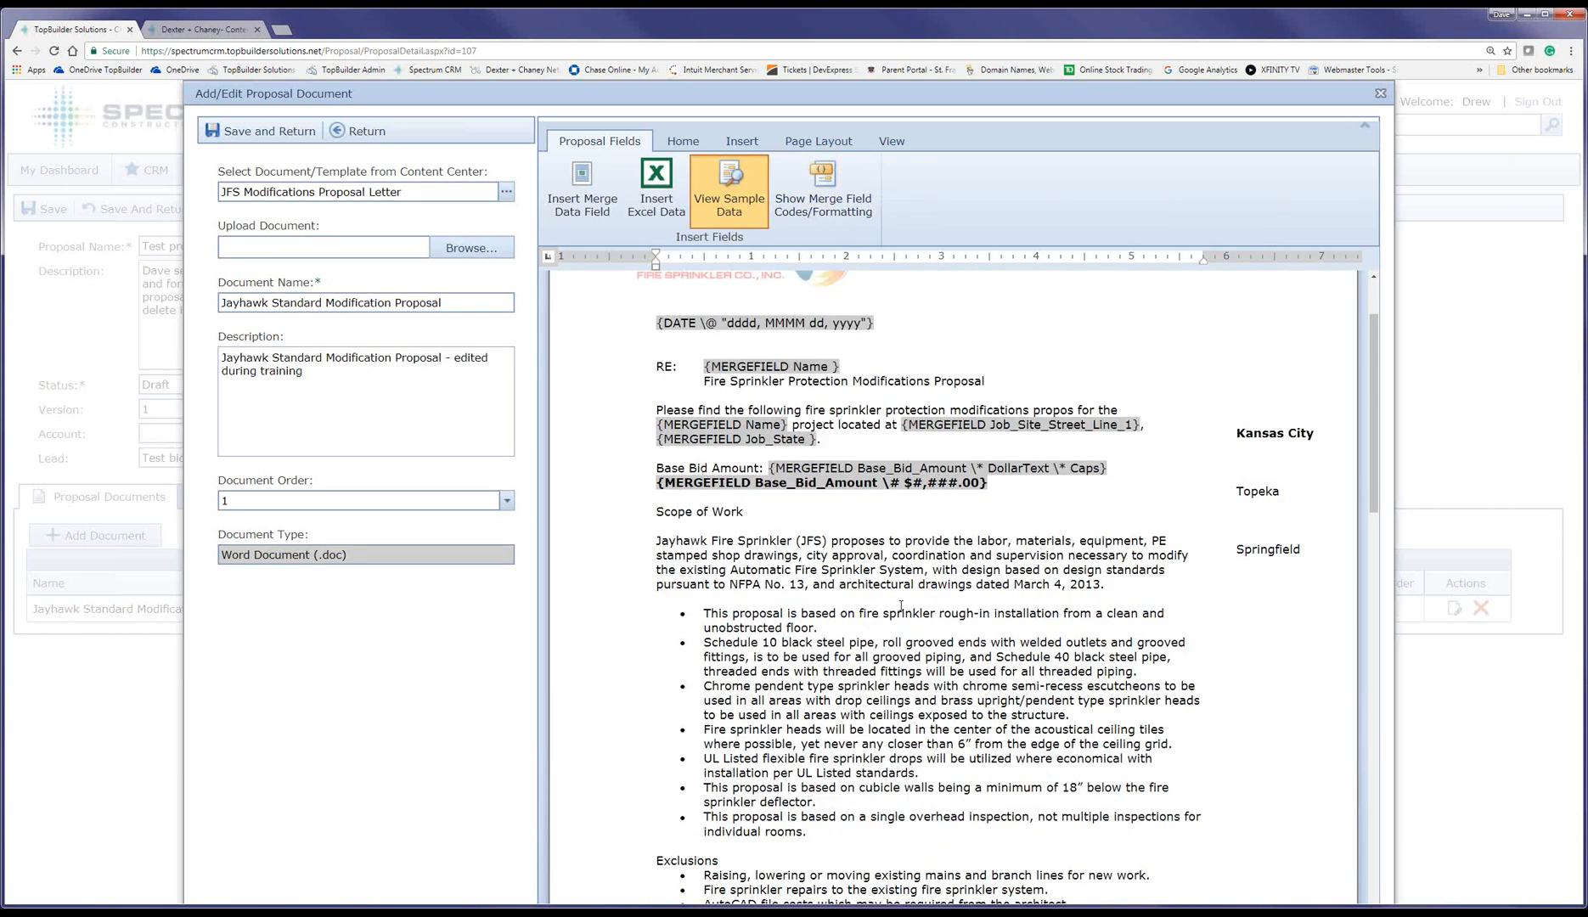
scroll(902, 605, "down", 12)
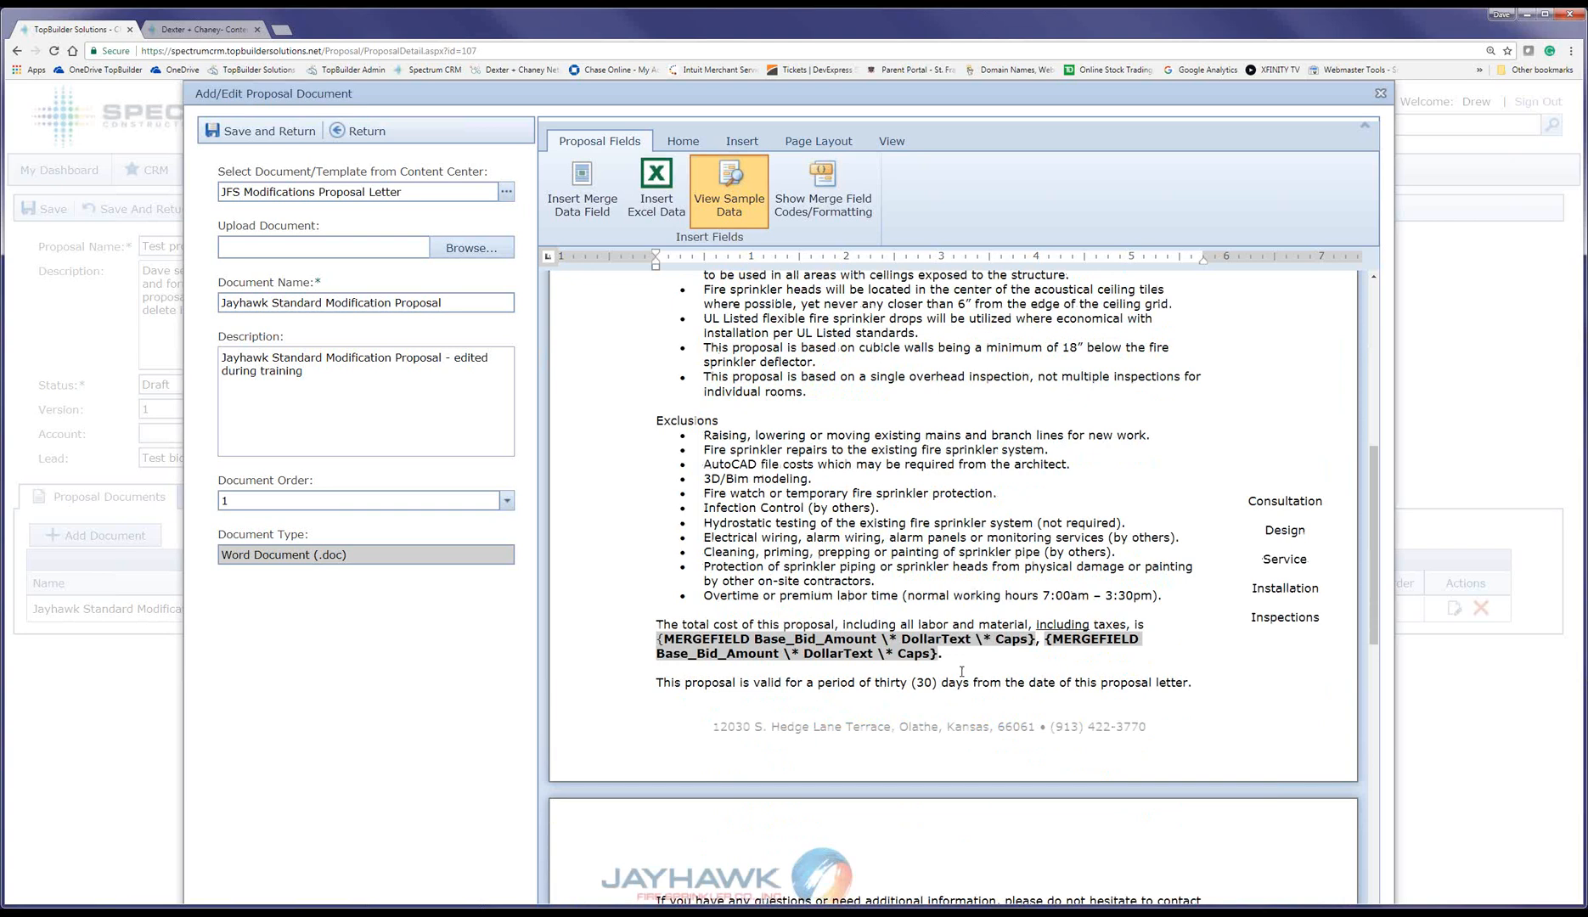
left_click_drag(1045, 639, 1050, 651)
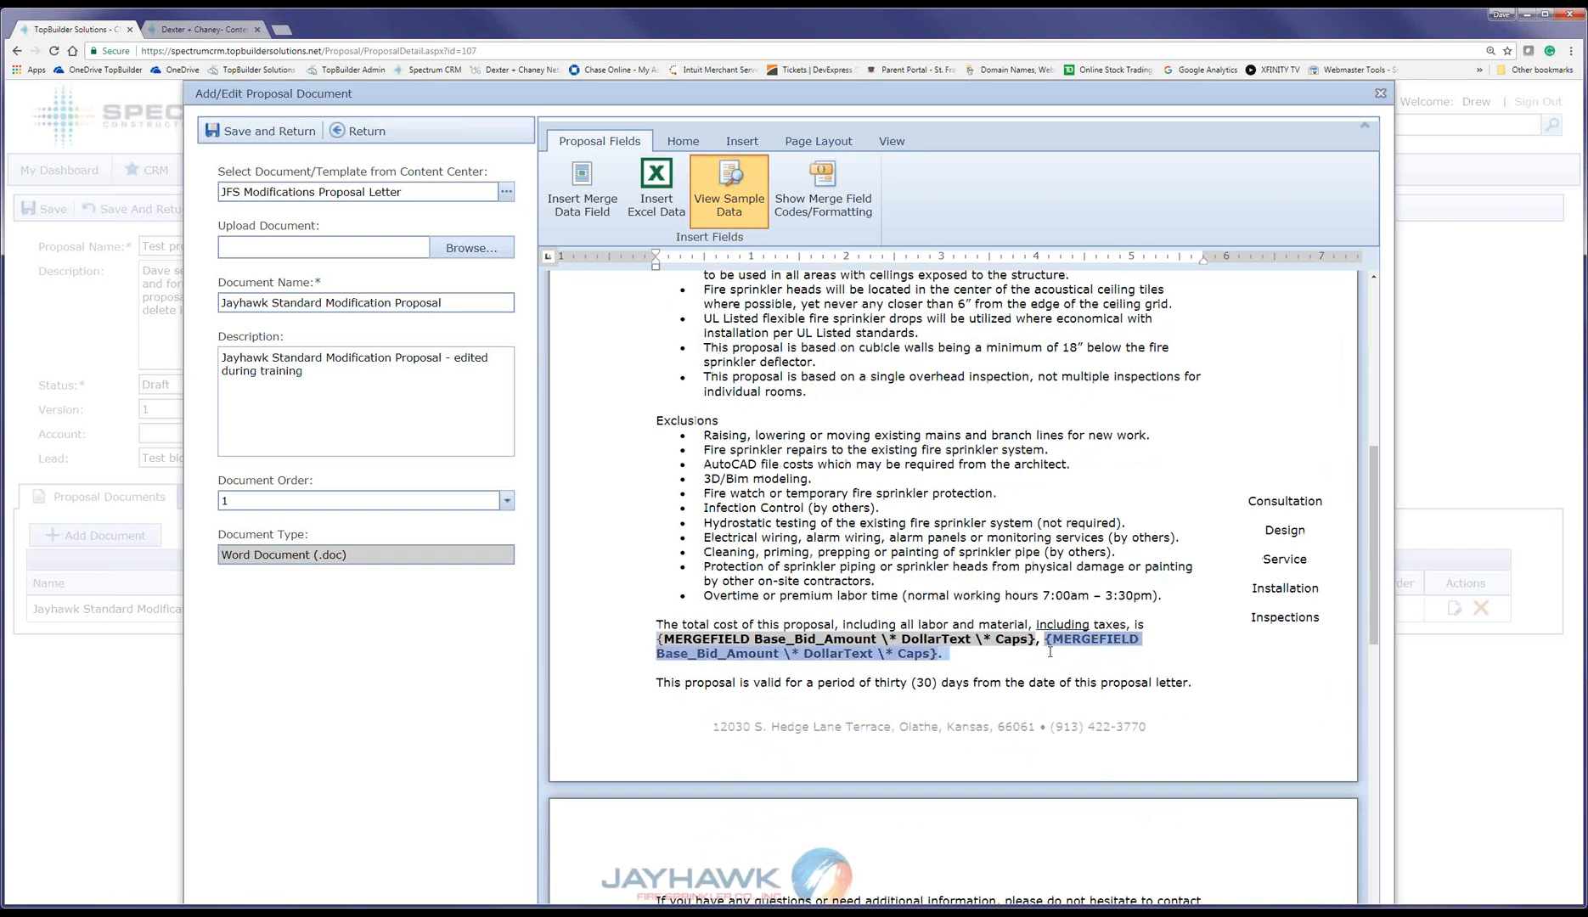
key("Delete")
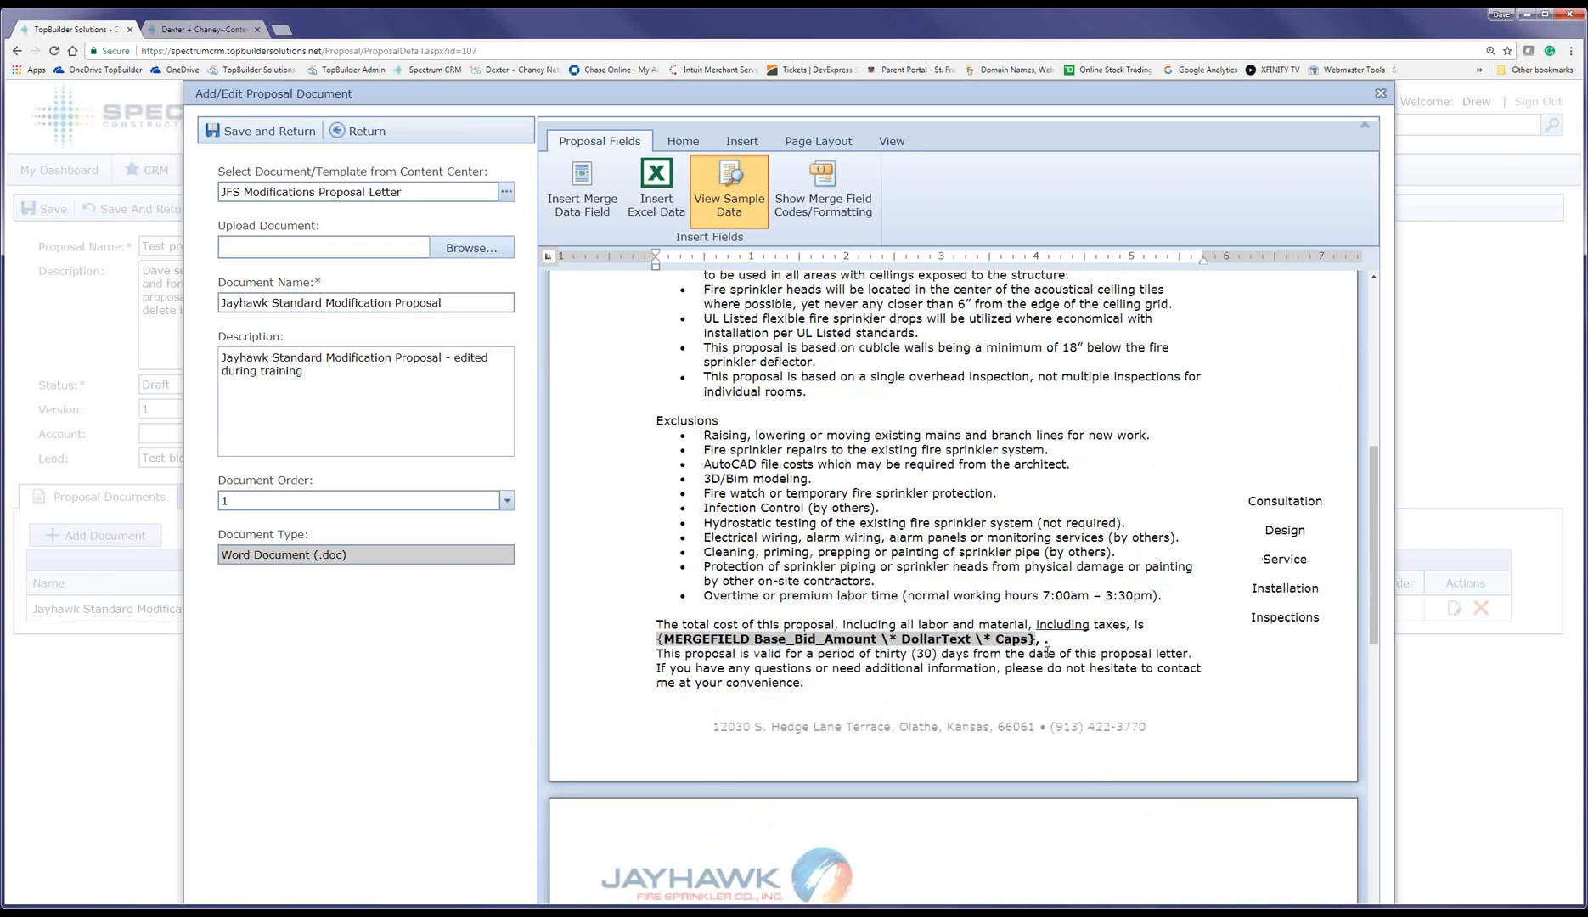
key("Return")
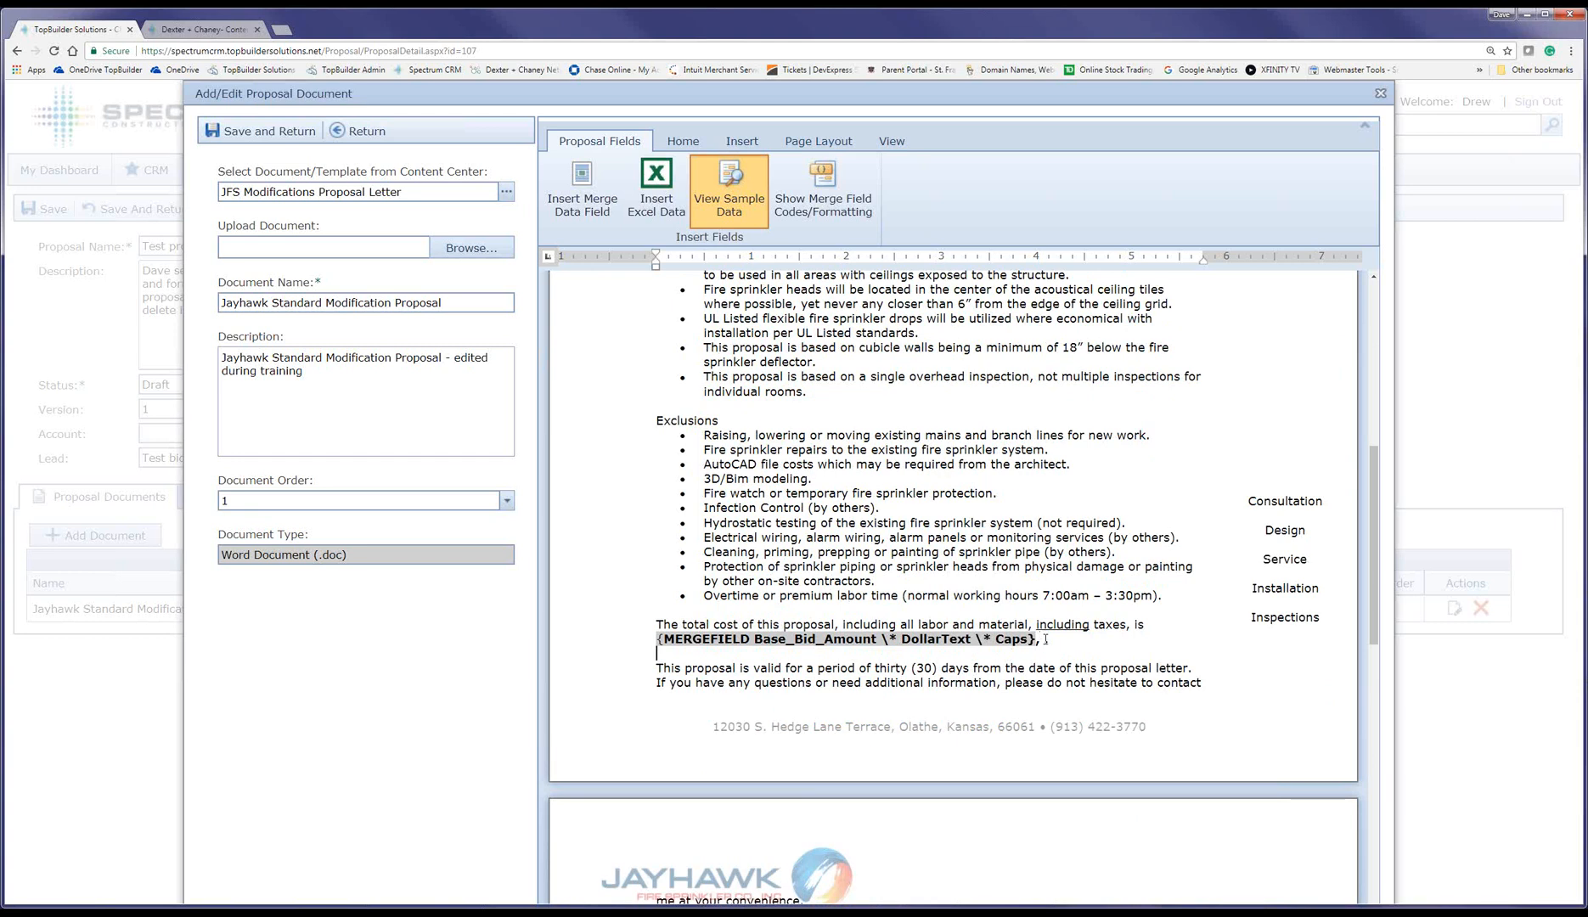
Step: Insert a Base Bid Amount merge field with Currency $5,000.00 formatting after the spelled-out total cost
left_click(582, 182)
left_click(595, 469)
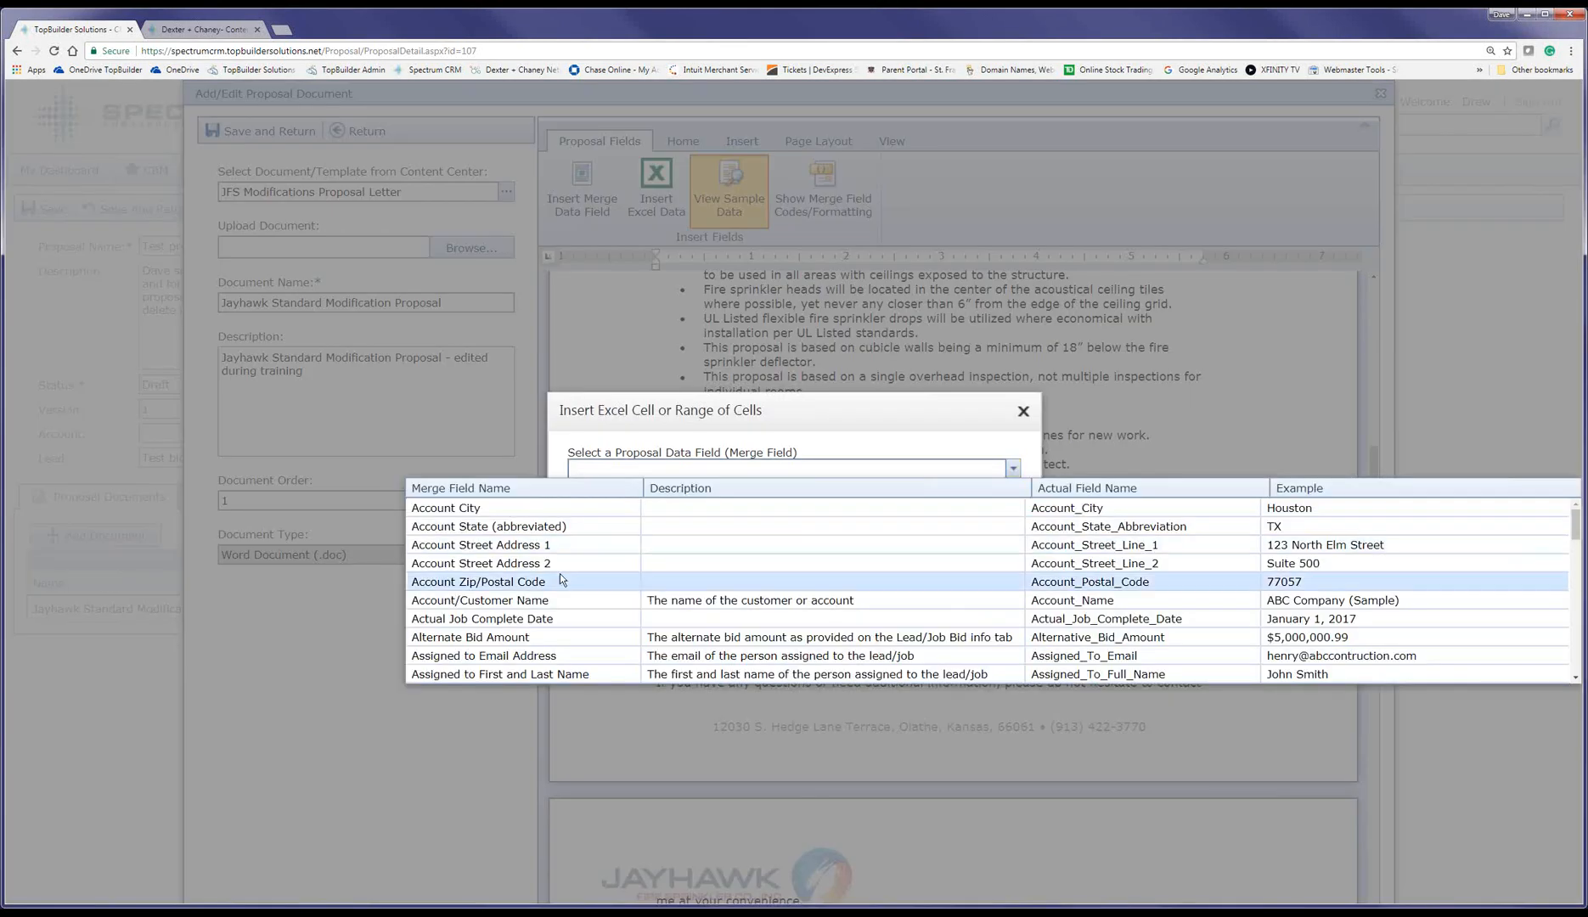
scroll(559, 573, "down", 5)
scroll(560, 579, "down", 10)
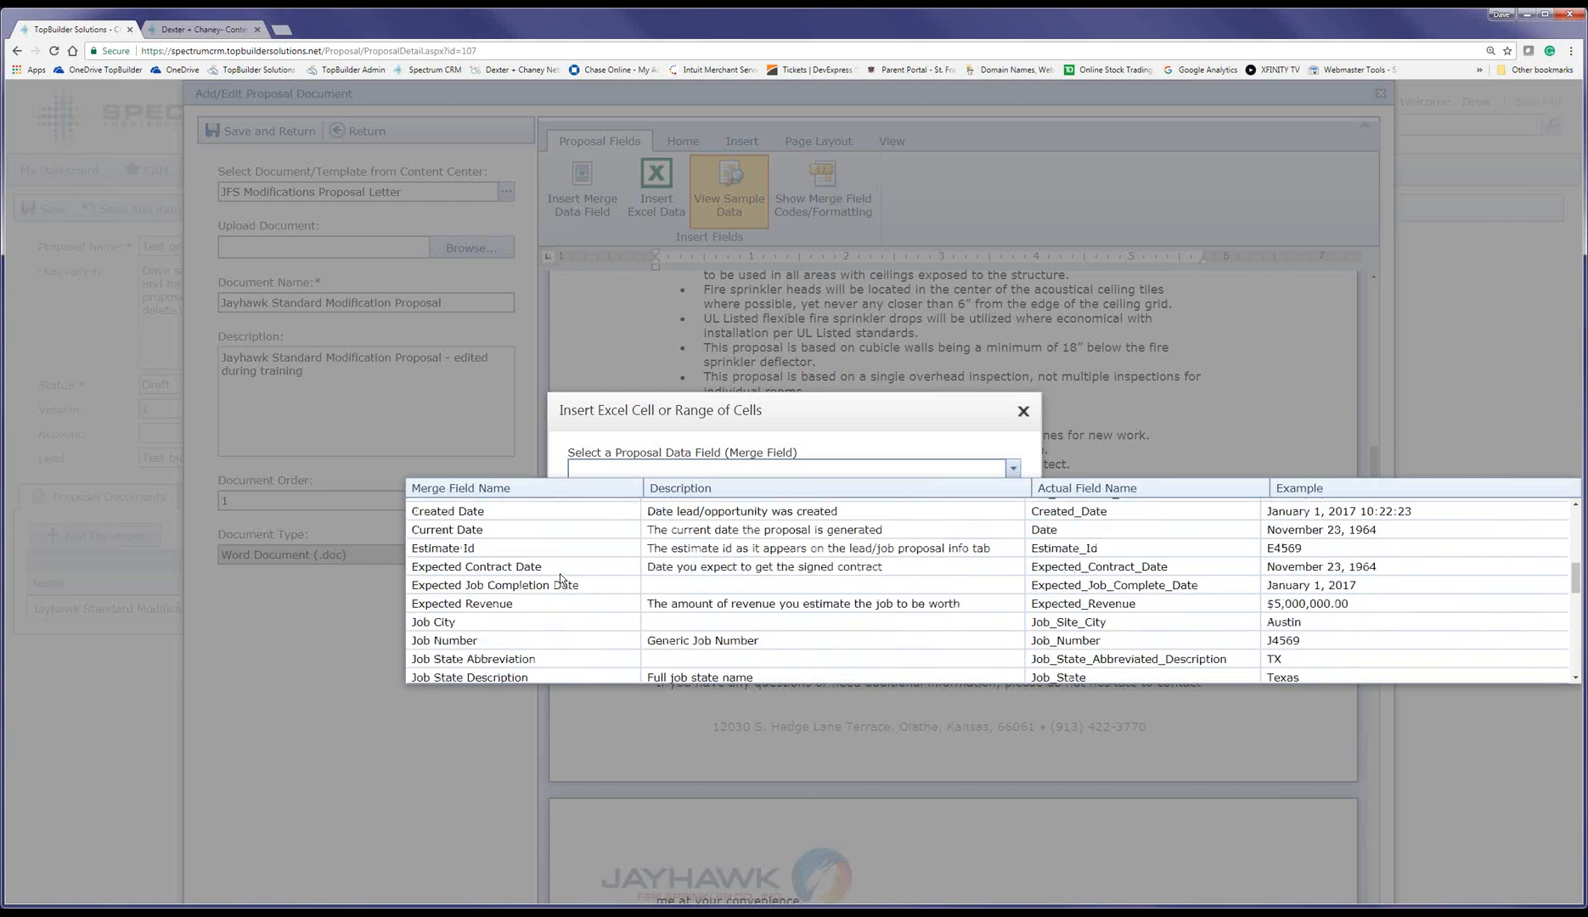
scroll(560, 579, "up", 15)
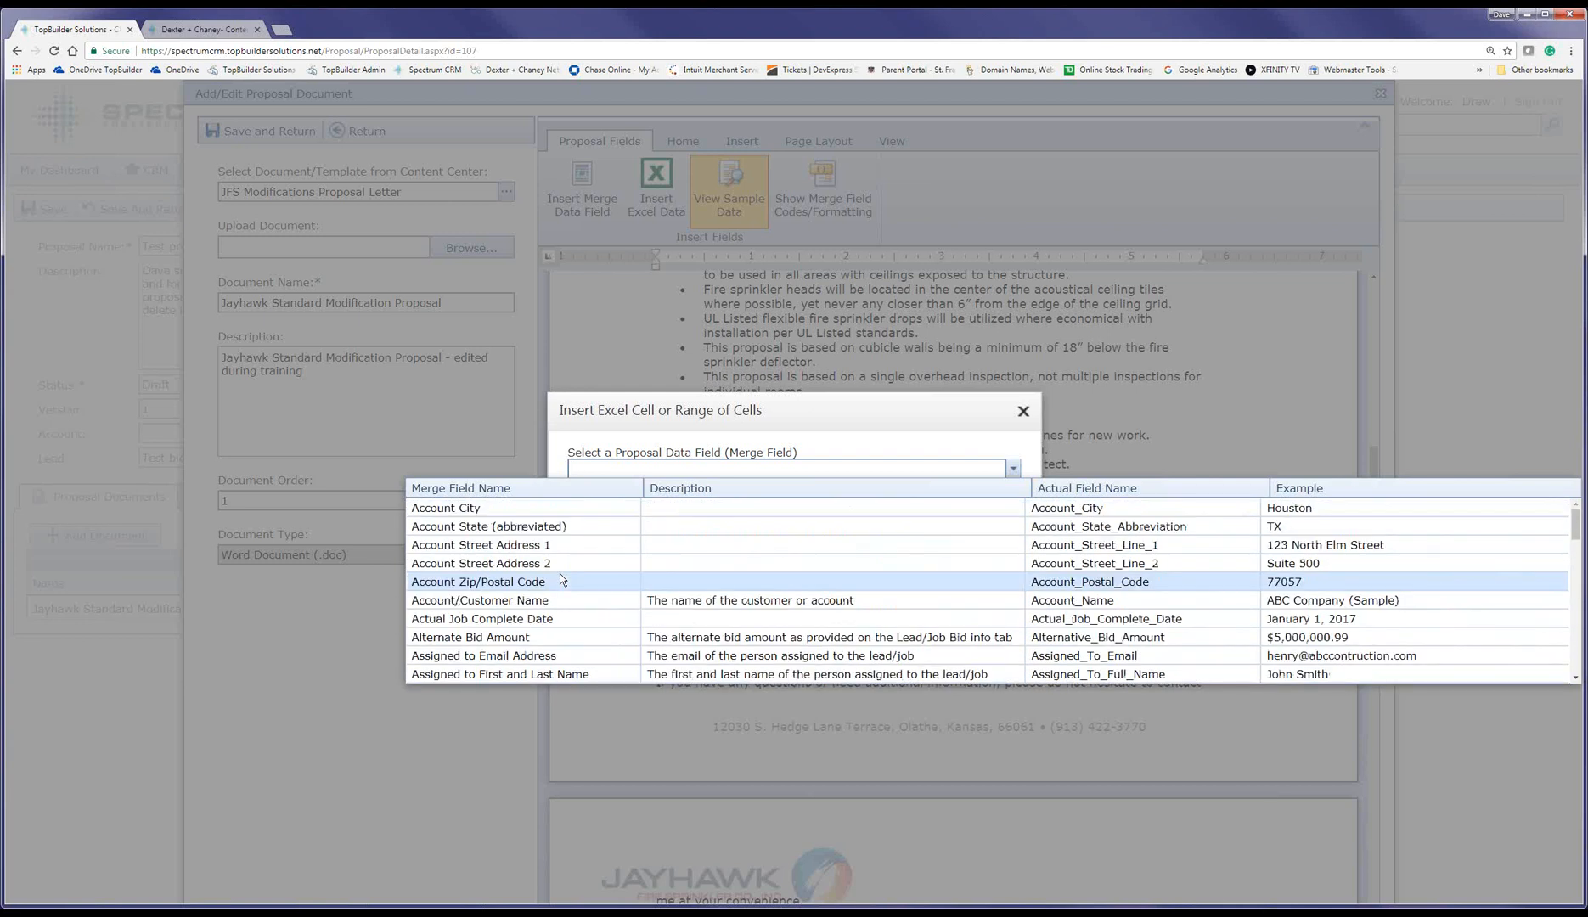
scroll(560, 579, "down", 2)
left_click(533, 658)
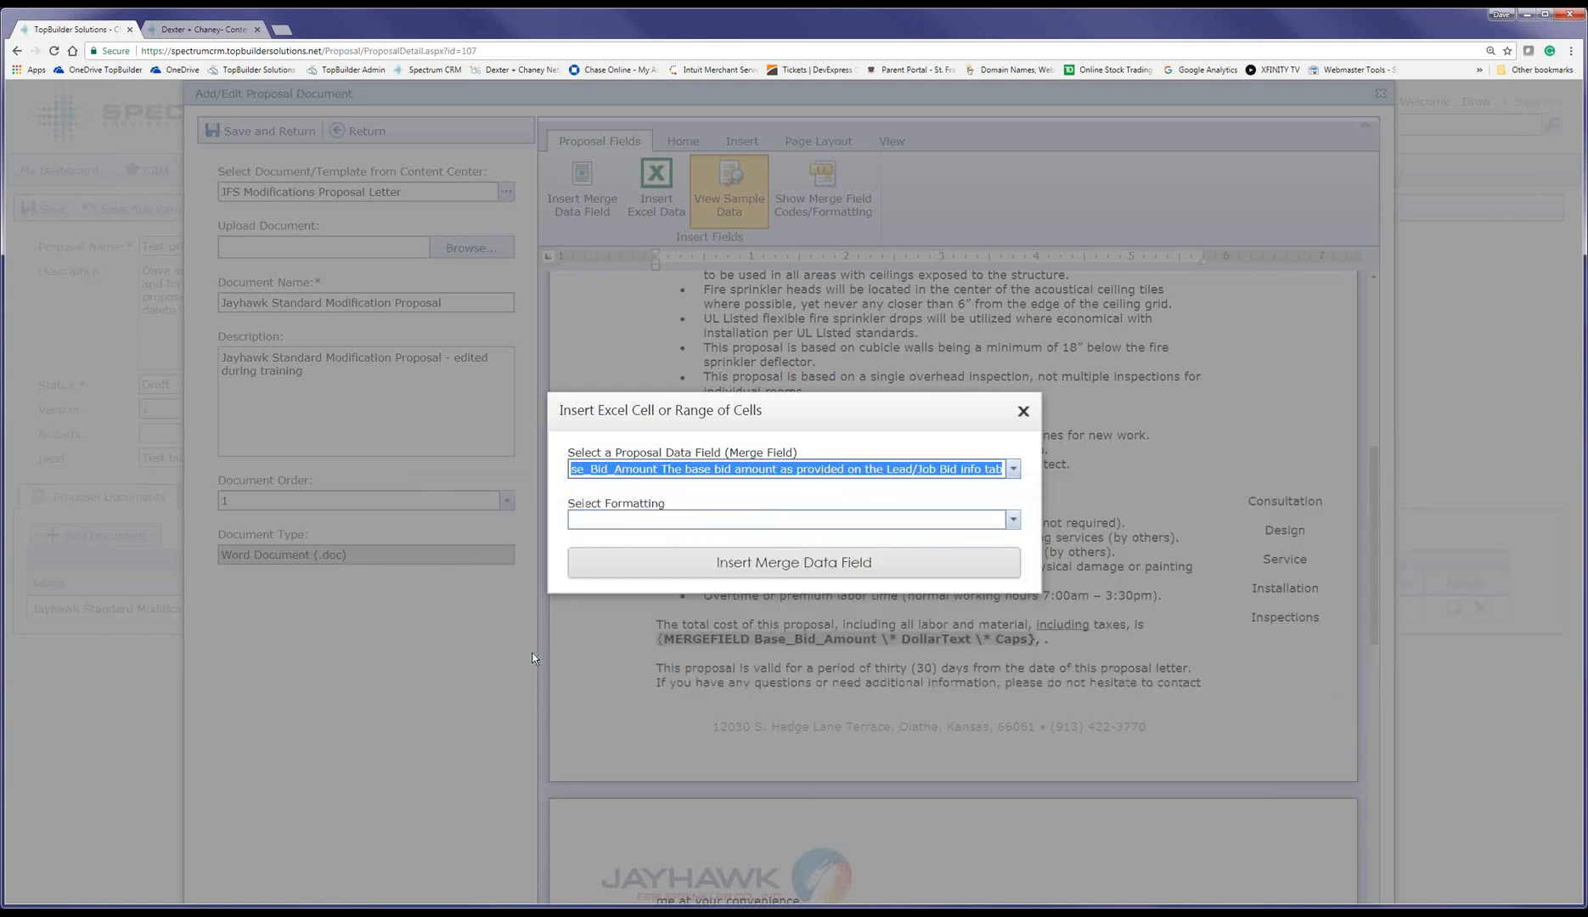
left_click(614, 512)
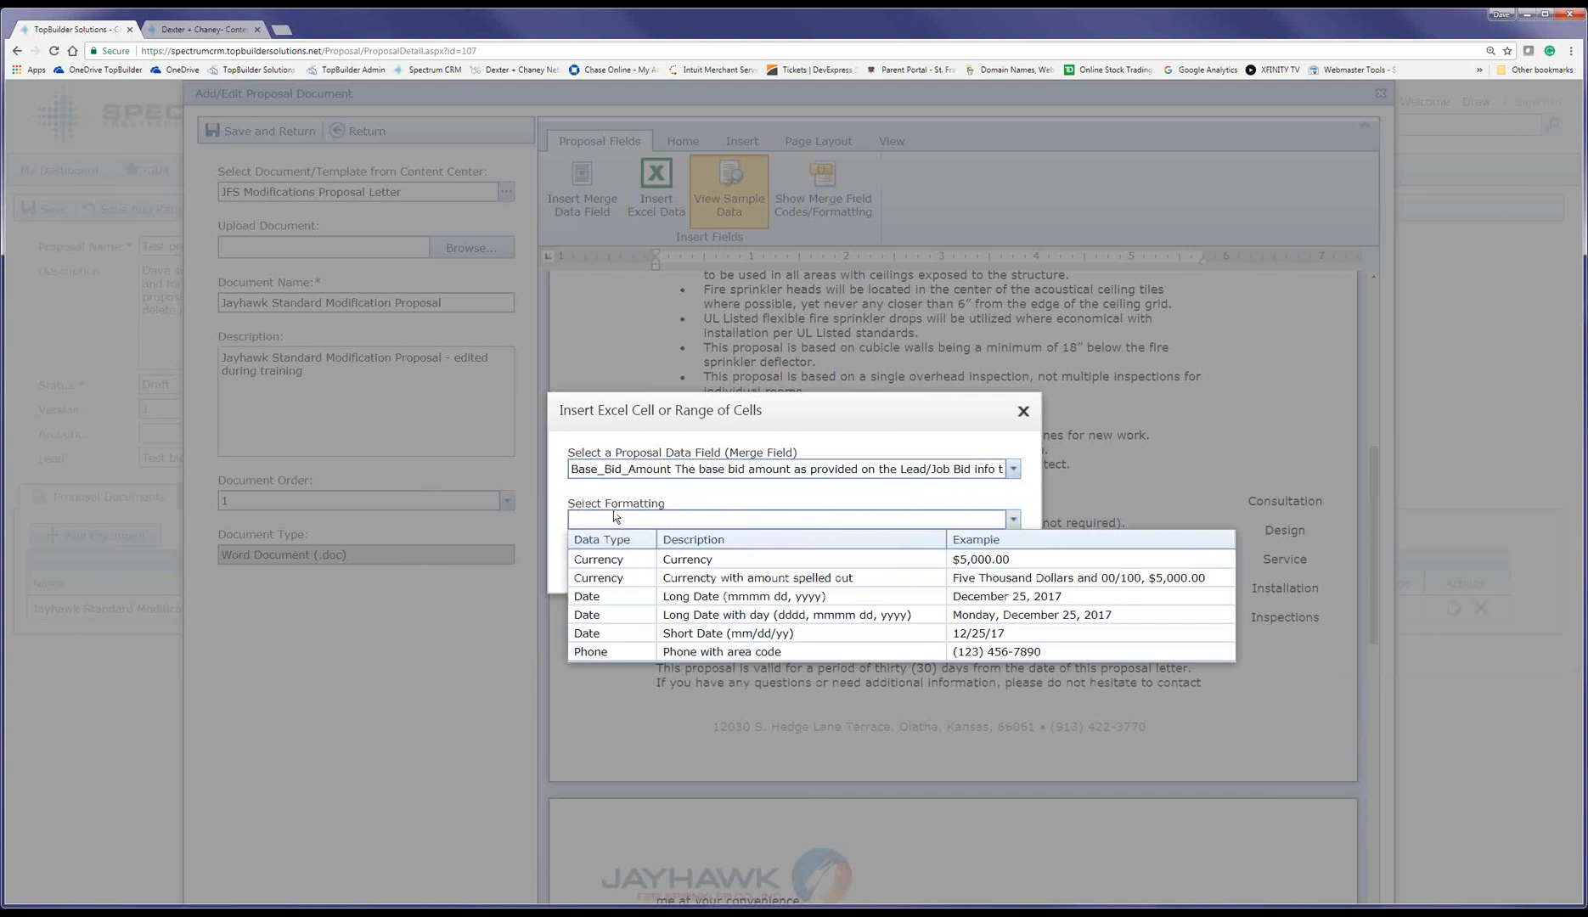
left_click(622, 563)
left_click(622, 564)
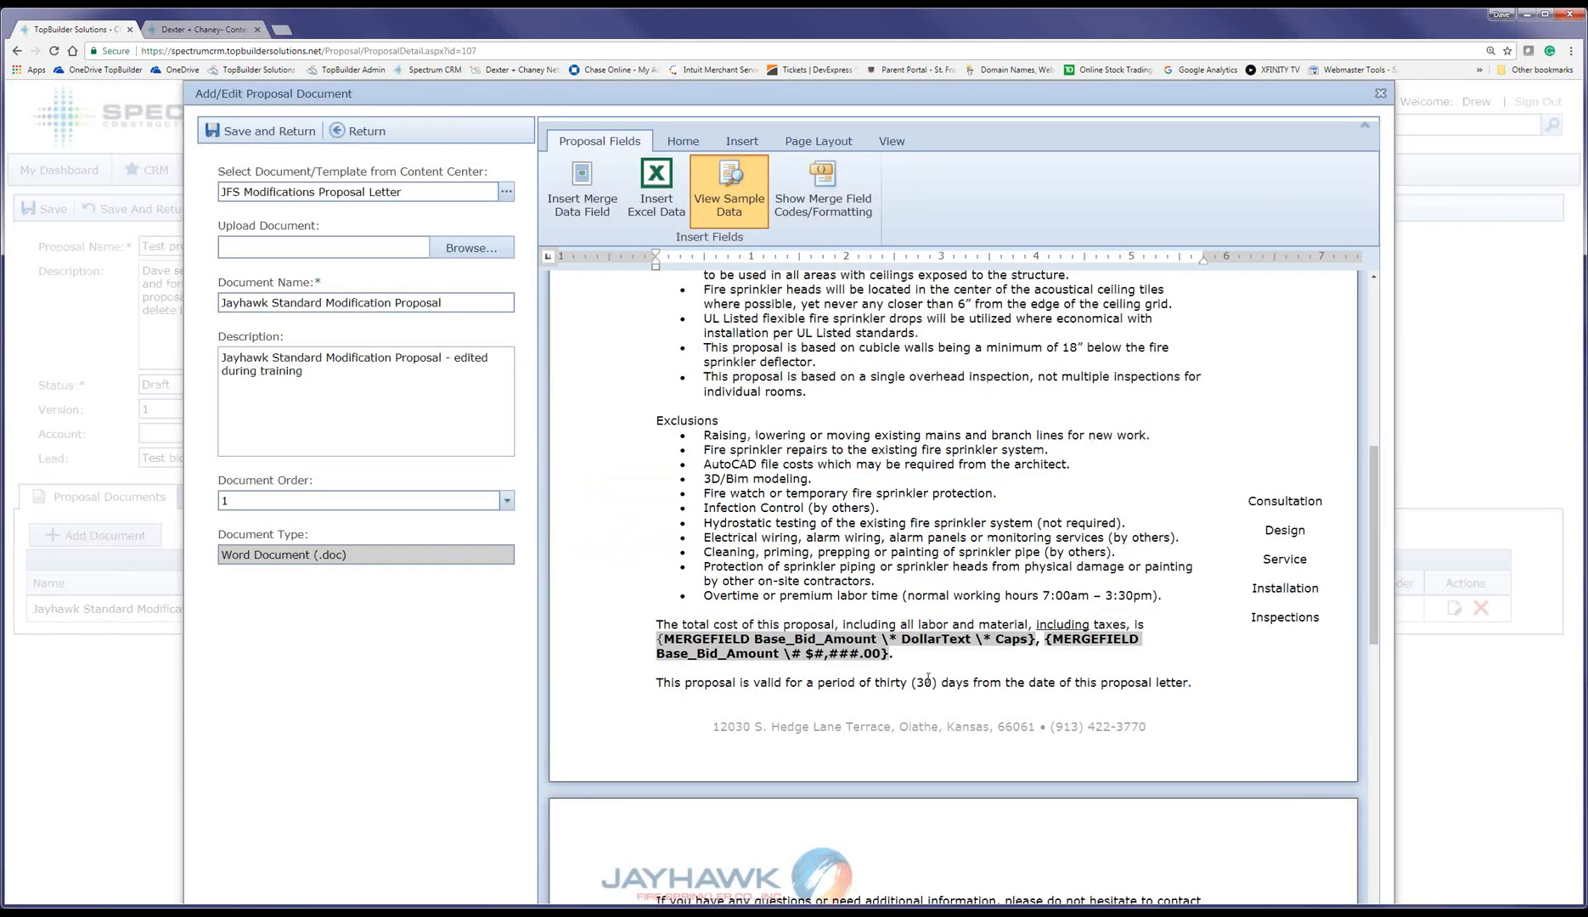
scroll(929, 679, "down", 3)
scroll(926, 677, "down", 3)
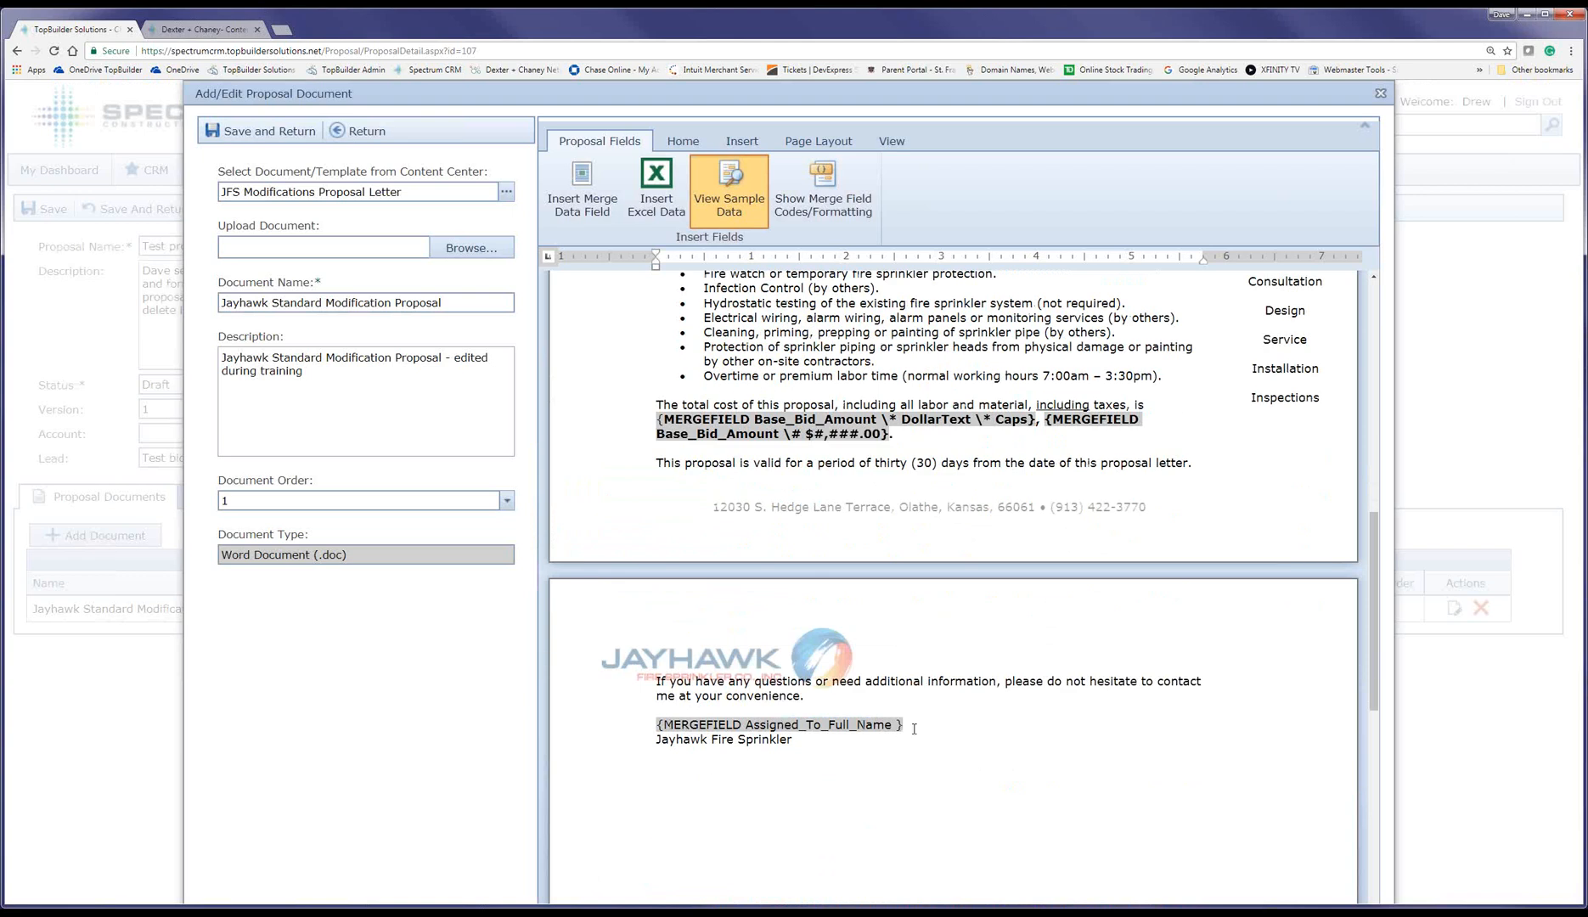
Step: Save the letter and review the generated proposal, checking the total cost shows $499,000.00
left_click(267, 127)
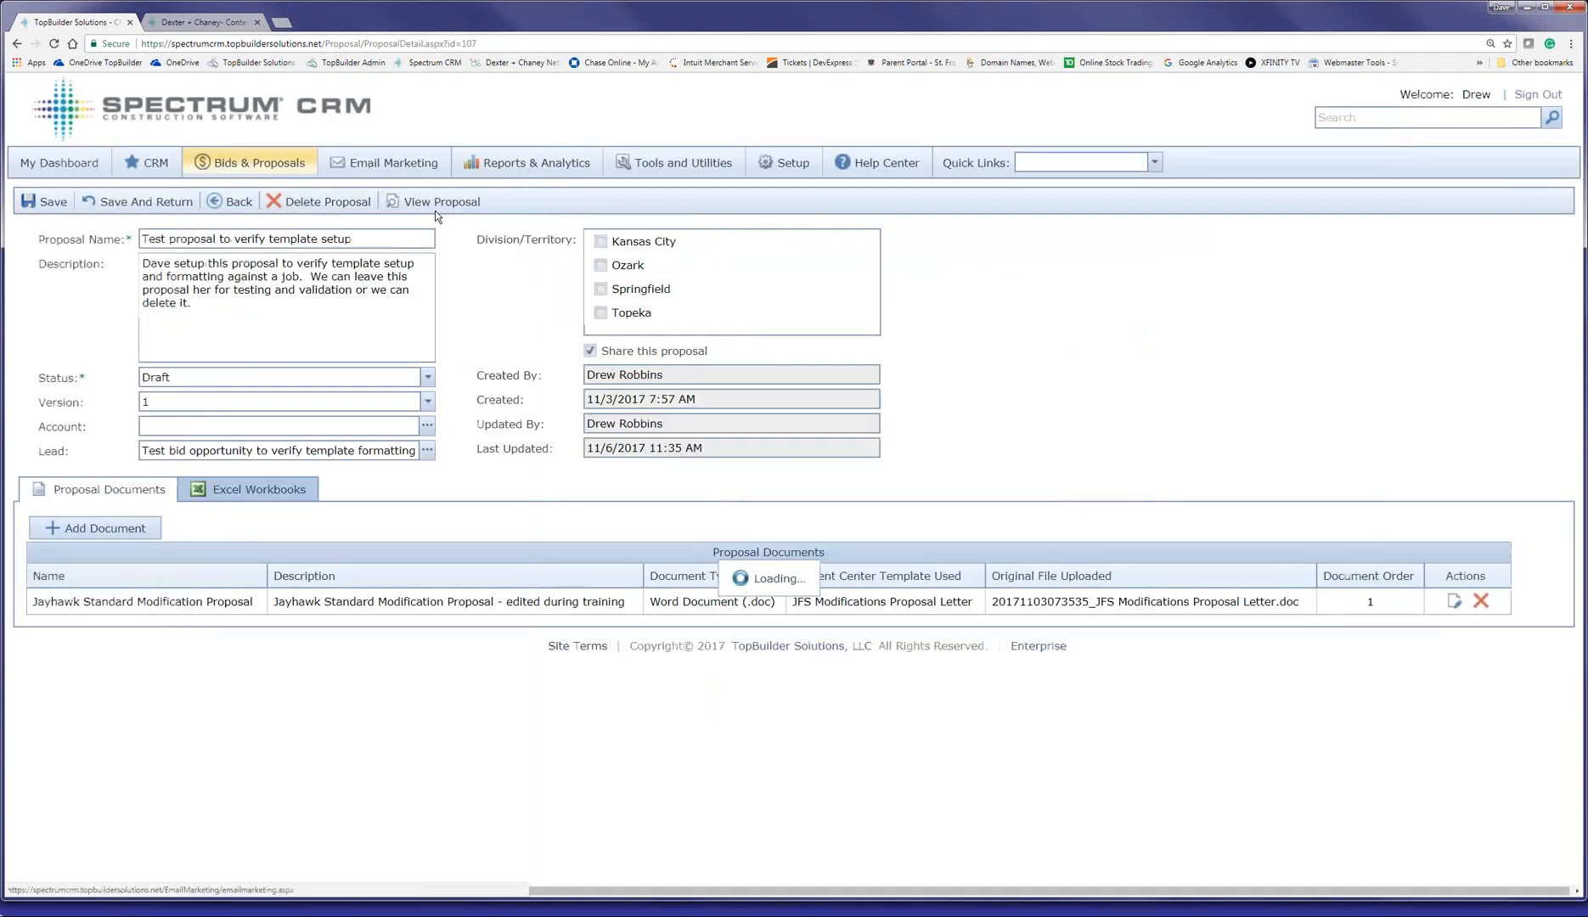
left_click(435, 211)
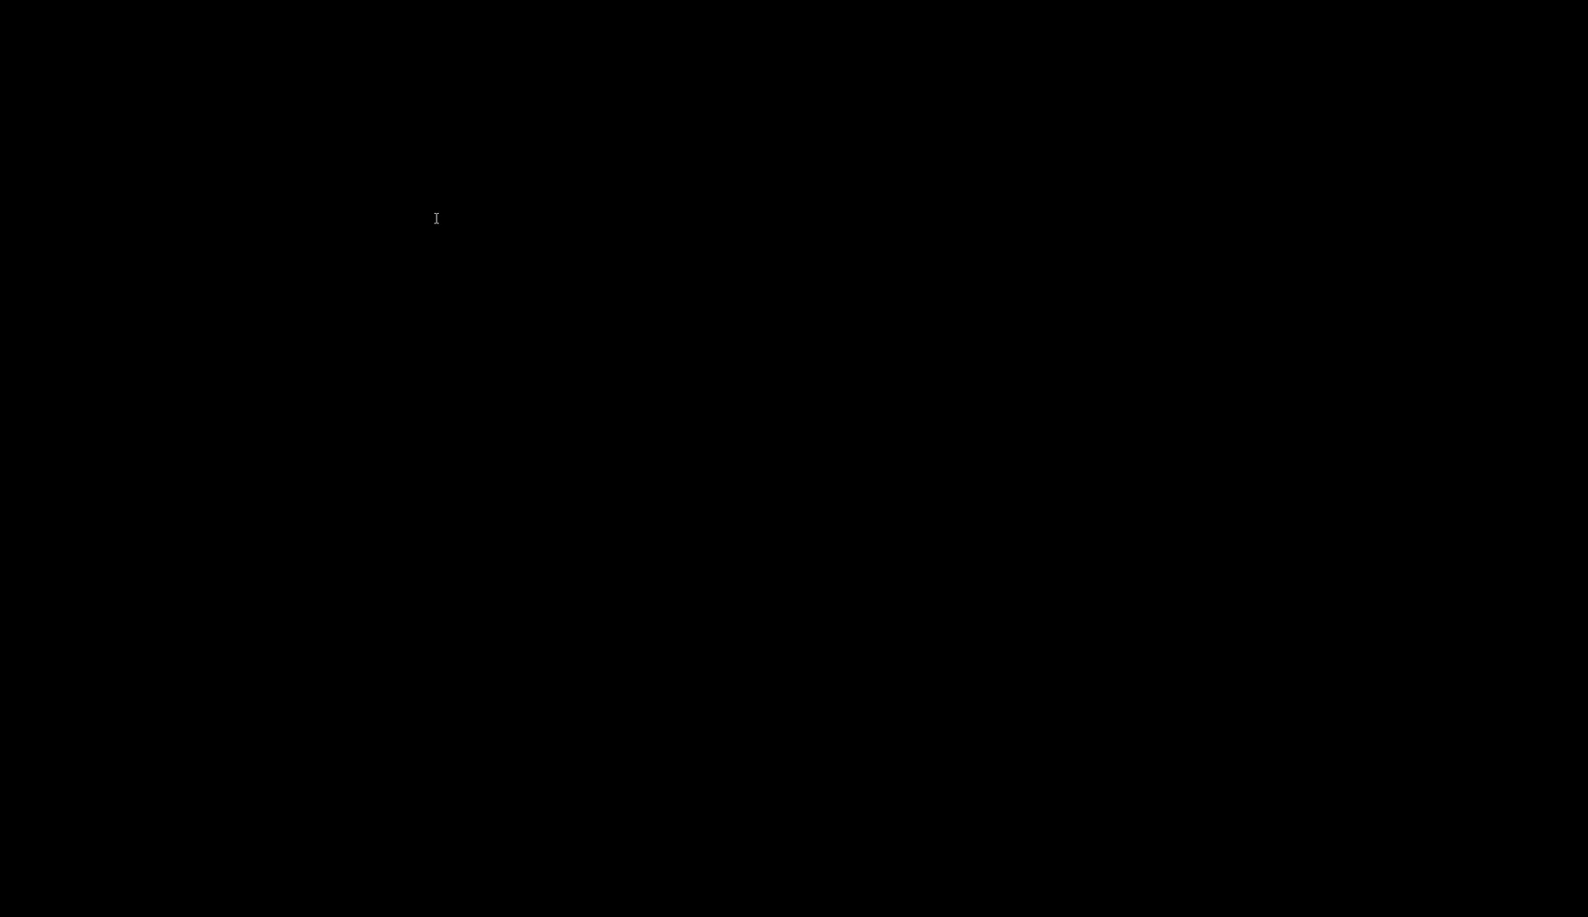
scroll(435, 211, "down", 5)
scroll(437, 218, "down", 2)
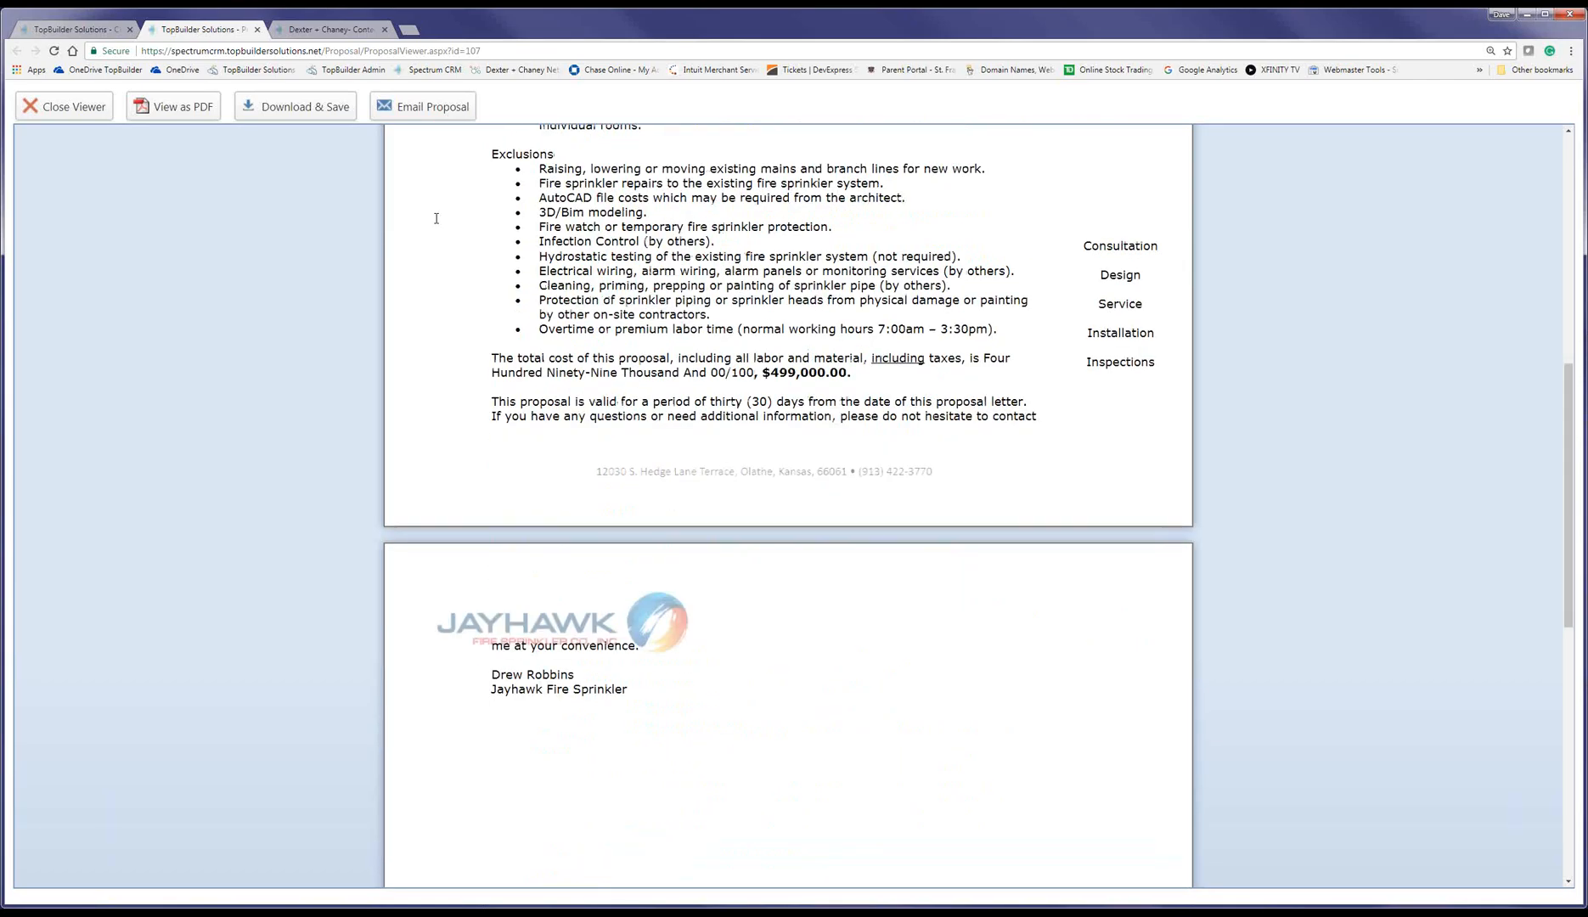
scroll(436, 219, "up", 7)
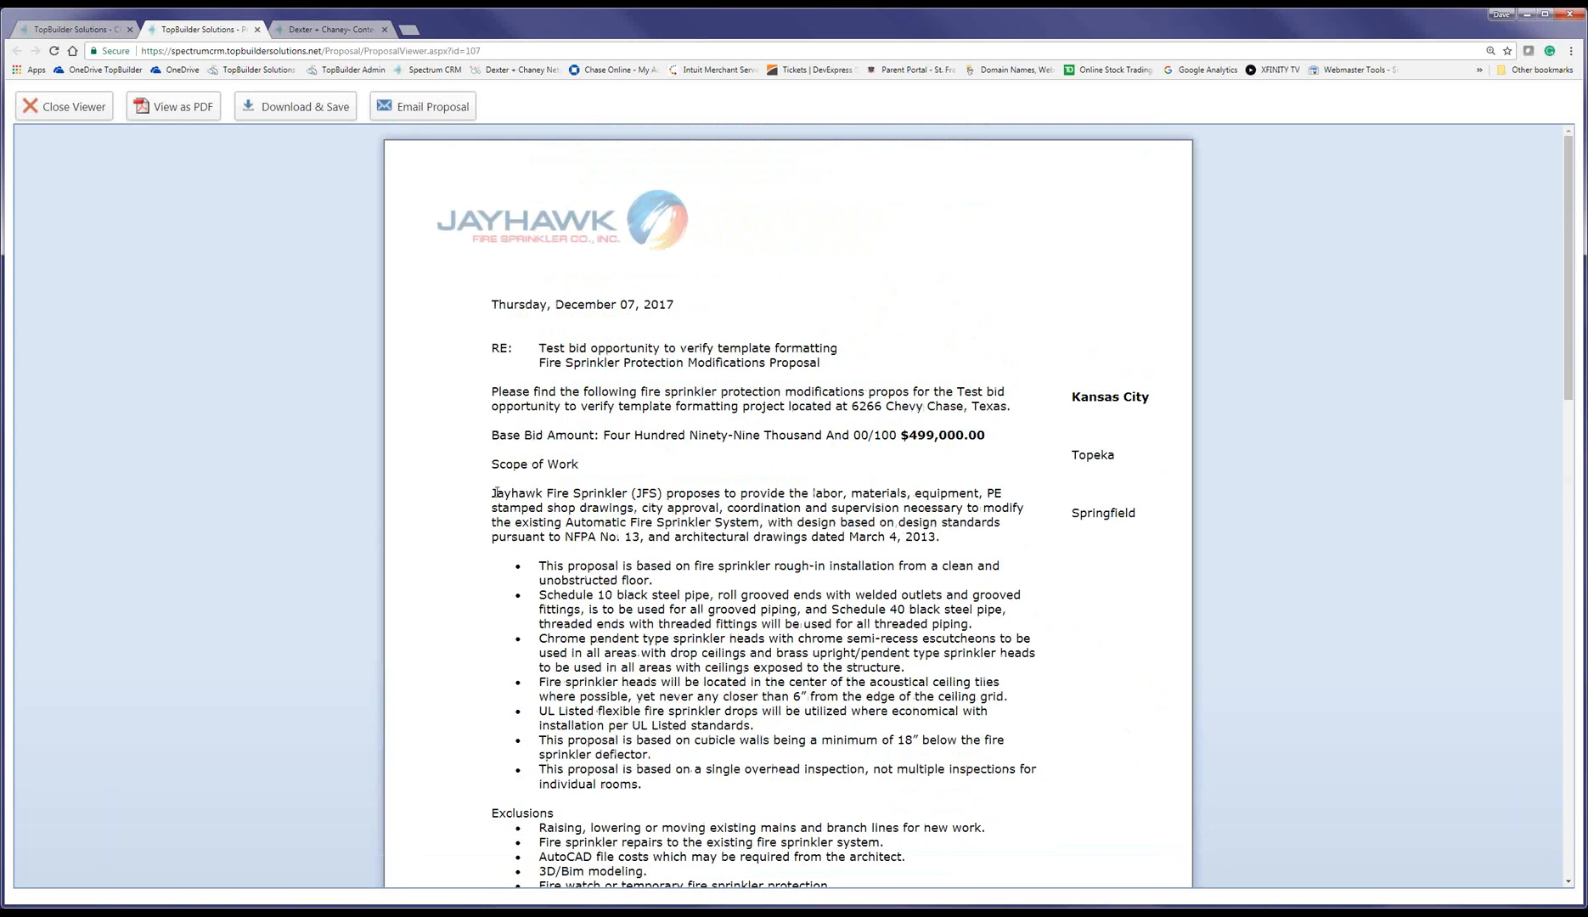
left_click_drag(493, 490, 886, 788)
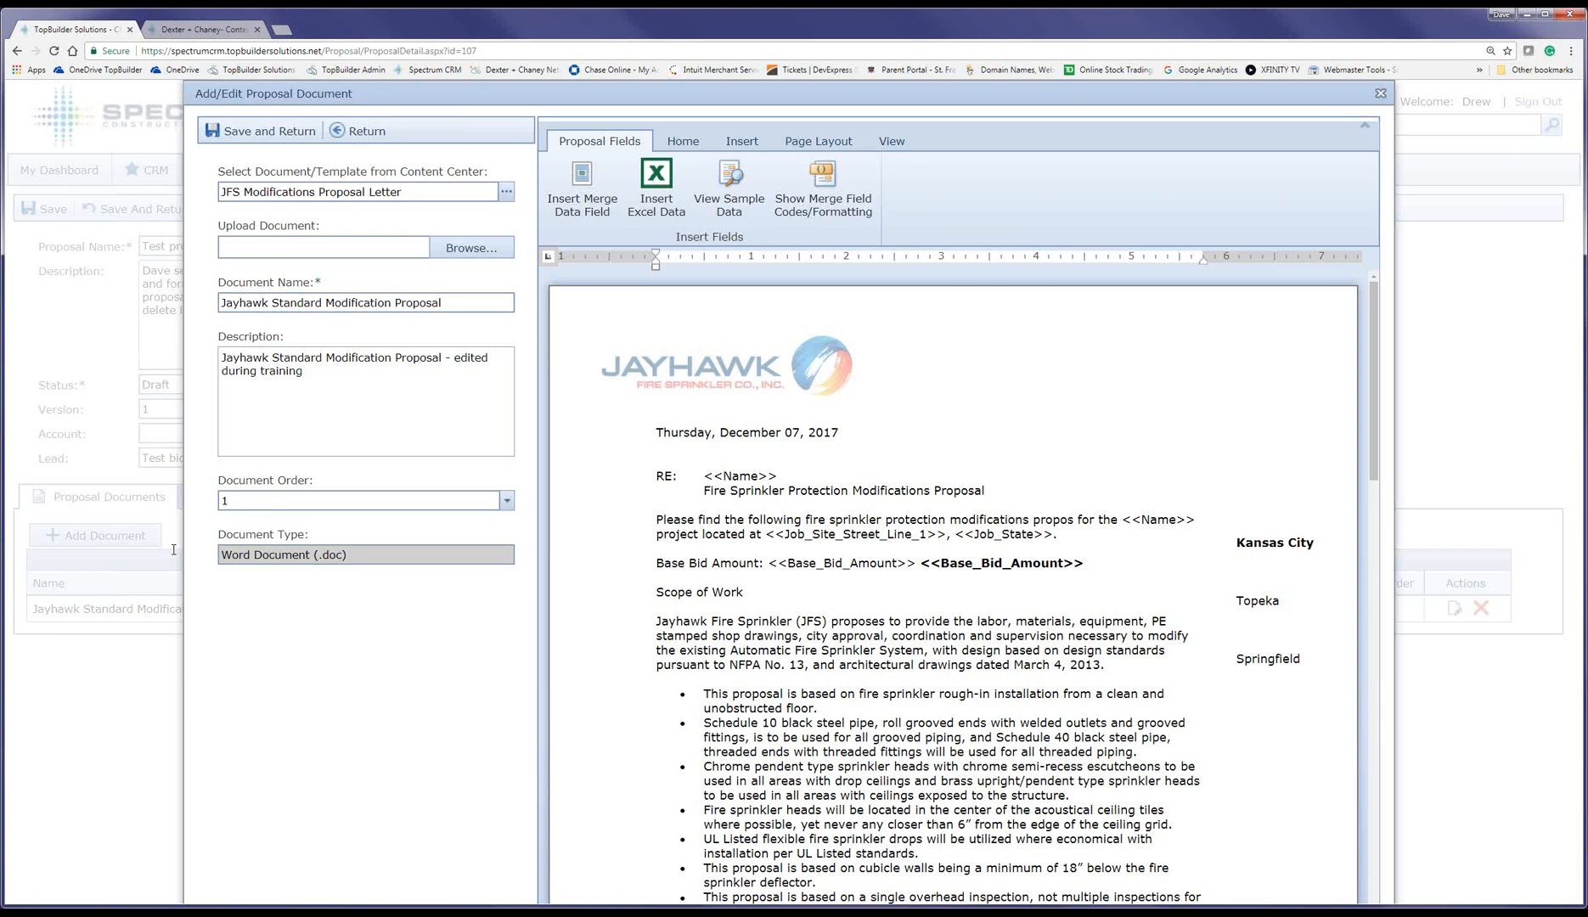
Step: Switch the letter to sample data and check the total cost reads $5,002,001.99
left_click(729, 191)
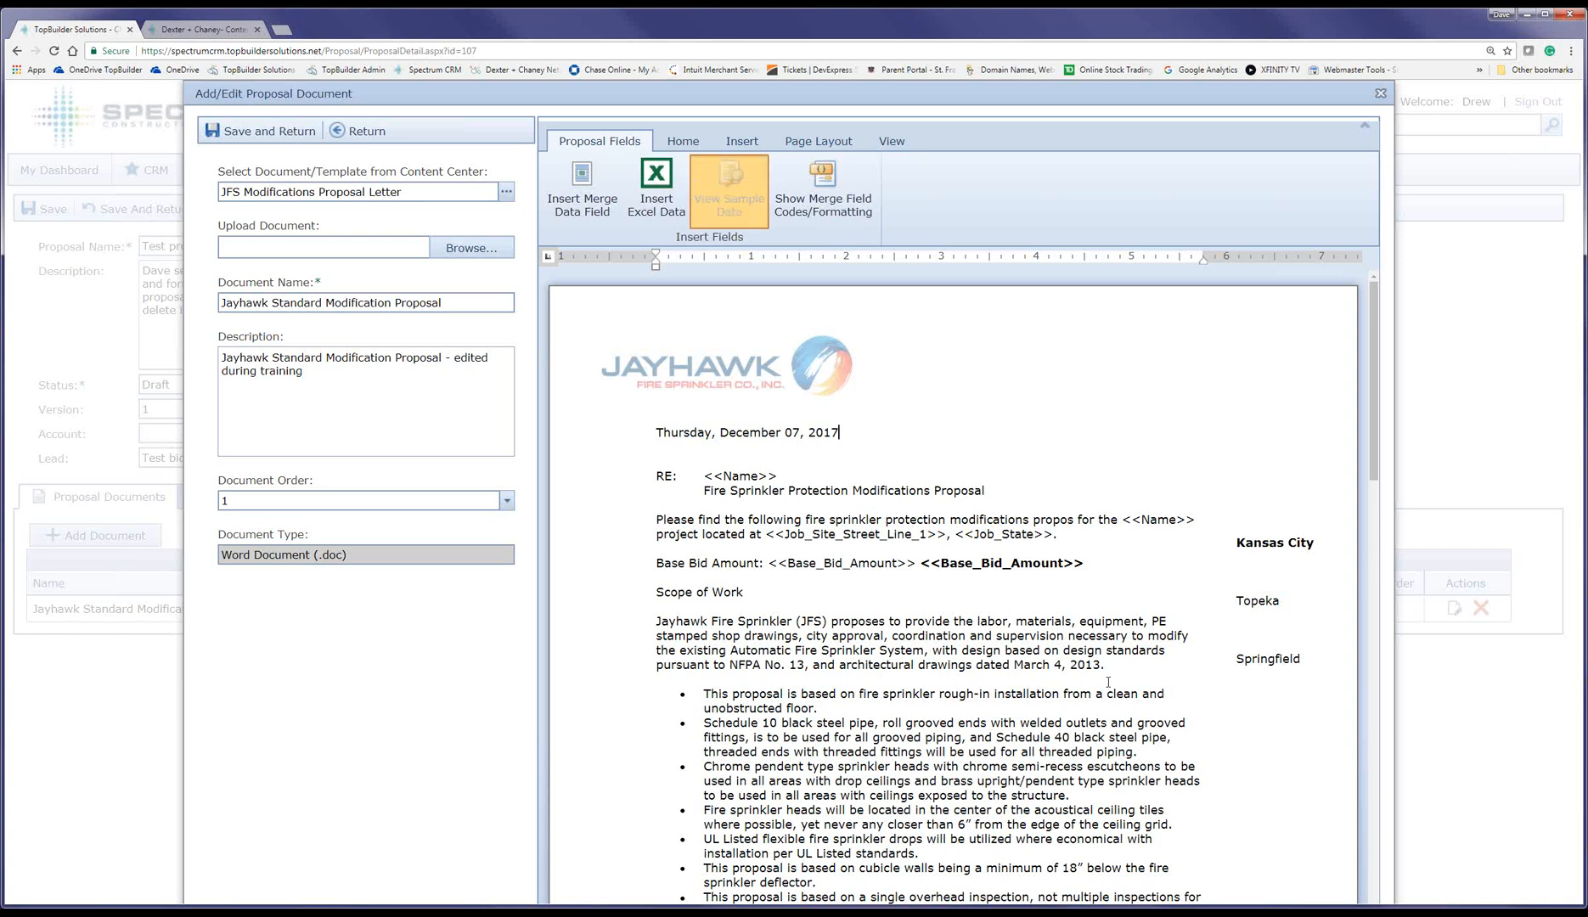
scroll(1108, 682, "down", 3)
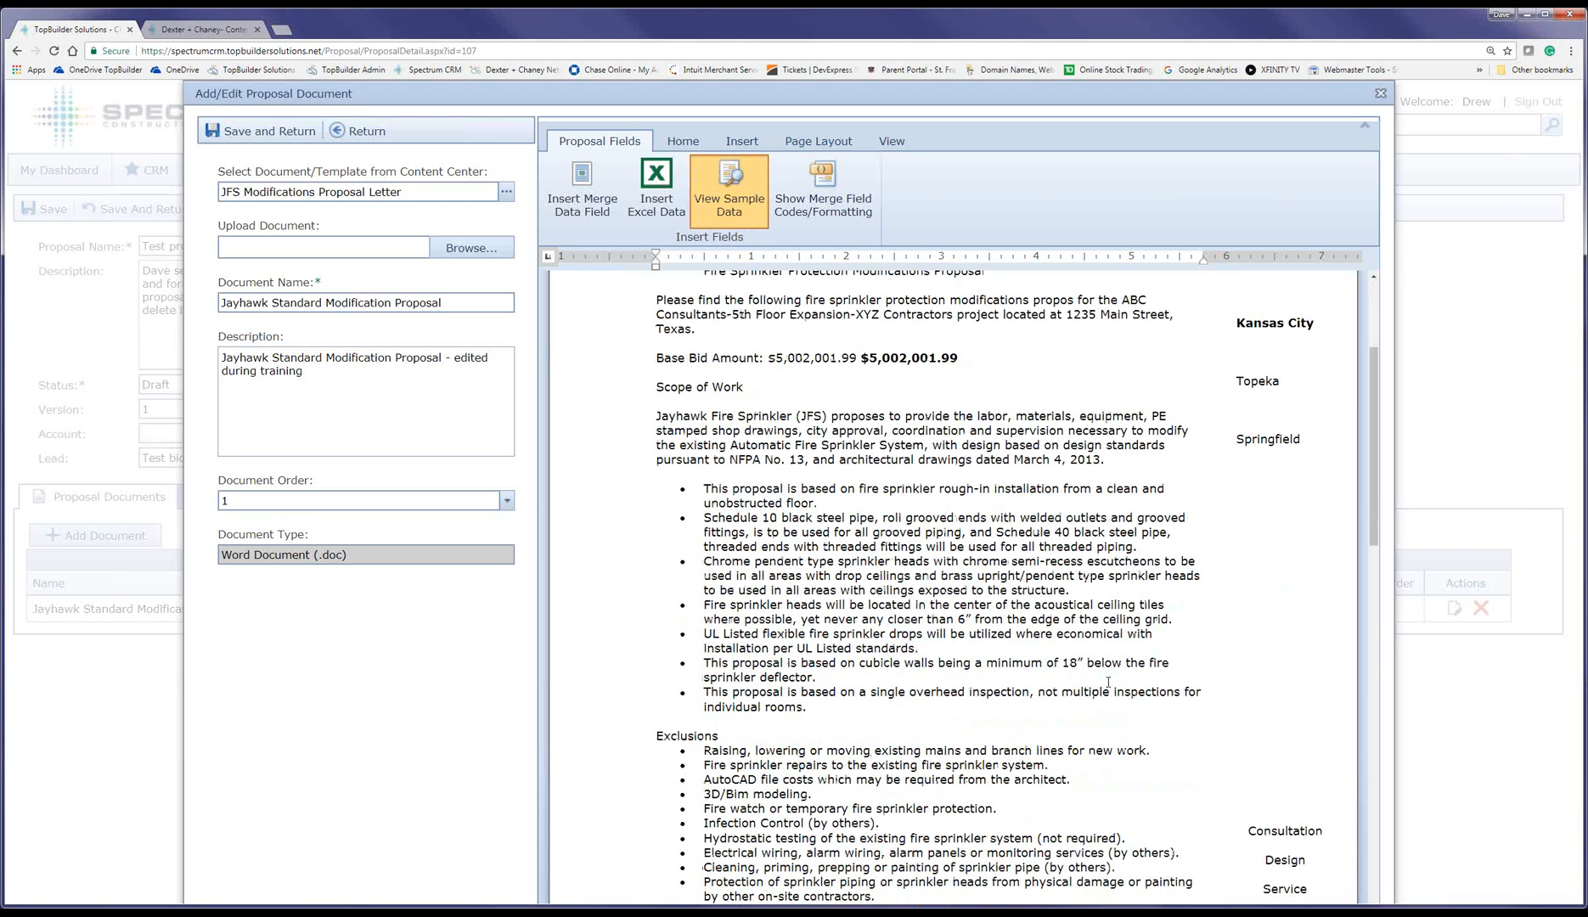
scroll(1108, 682, "down", 4)
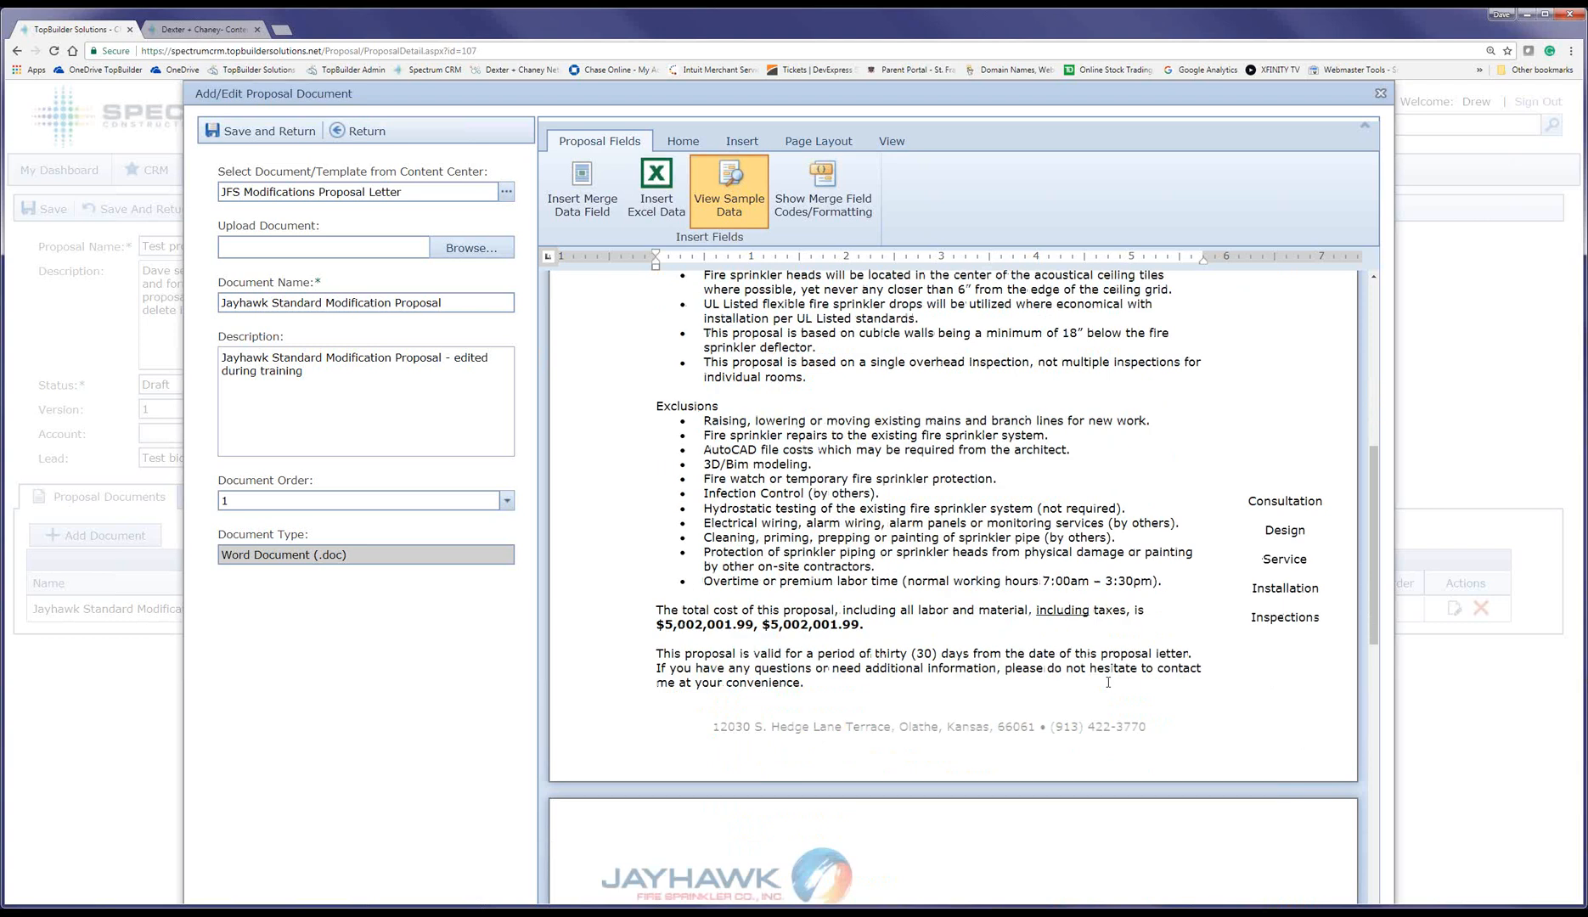
scroll(1109, 682, "down", 1)
scroll(1108, 682, "up", 2)
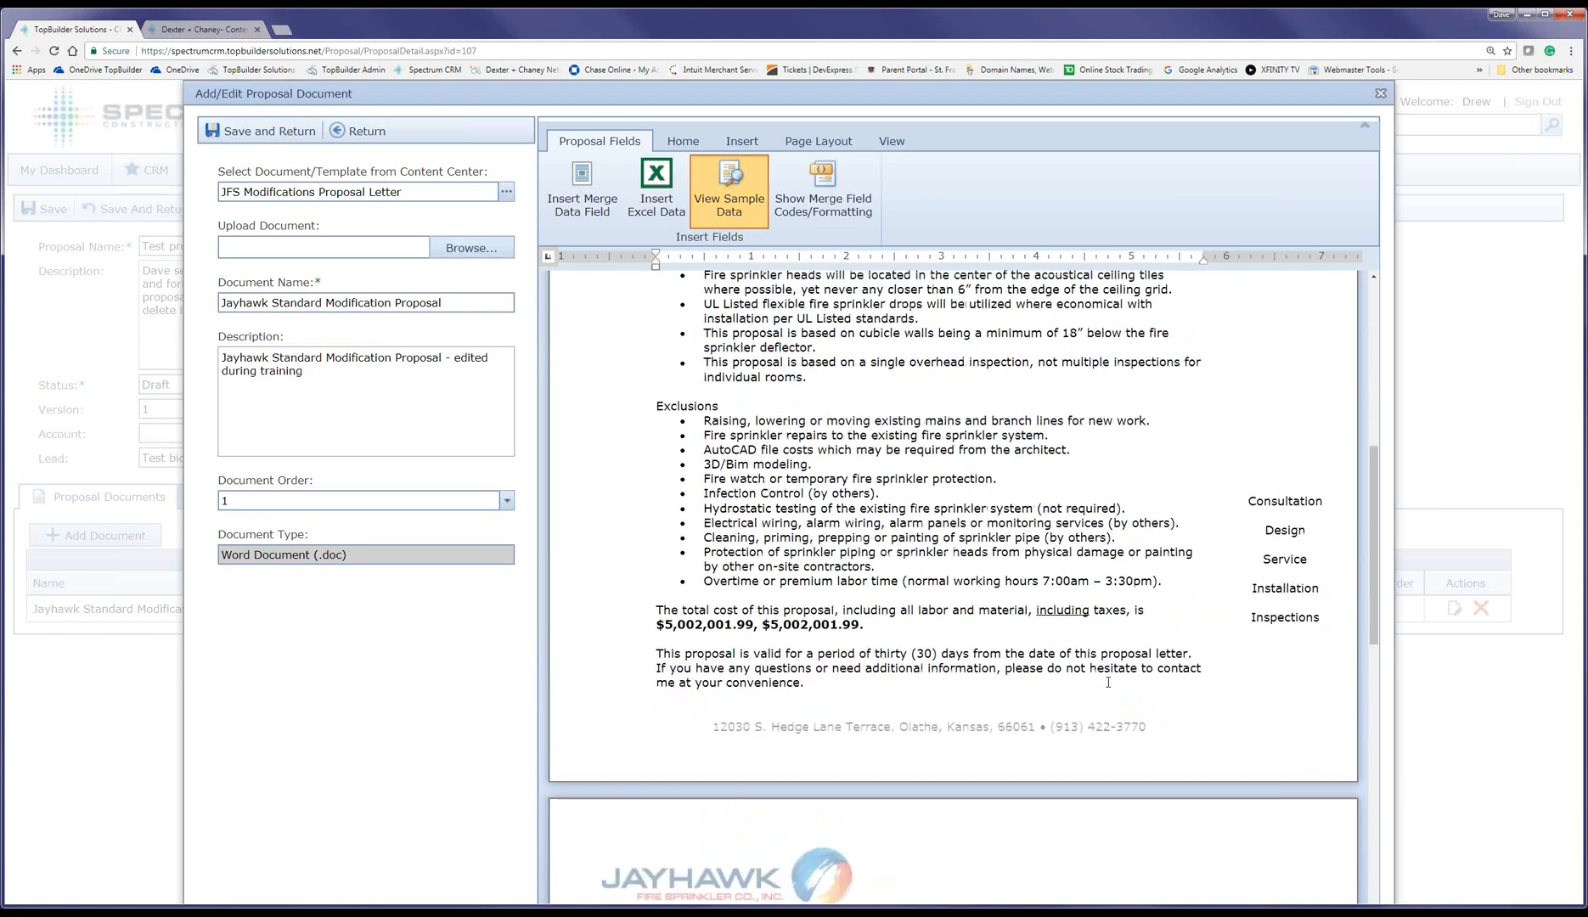
scroll(1109, 682, "up", 2)
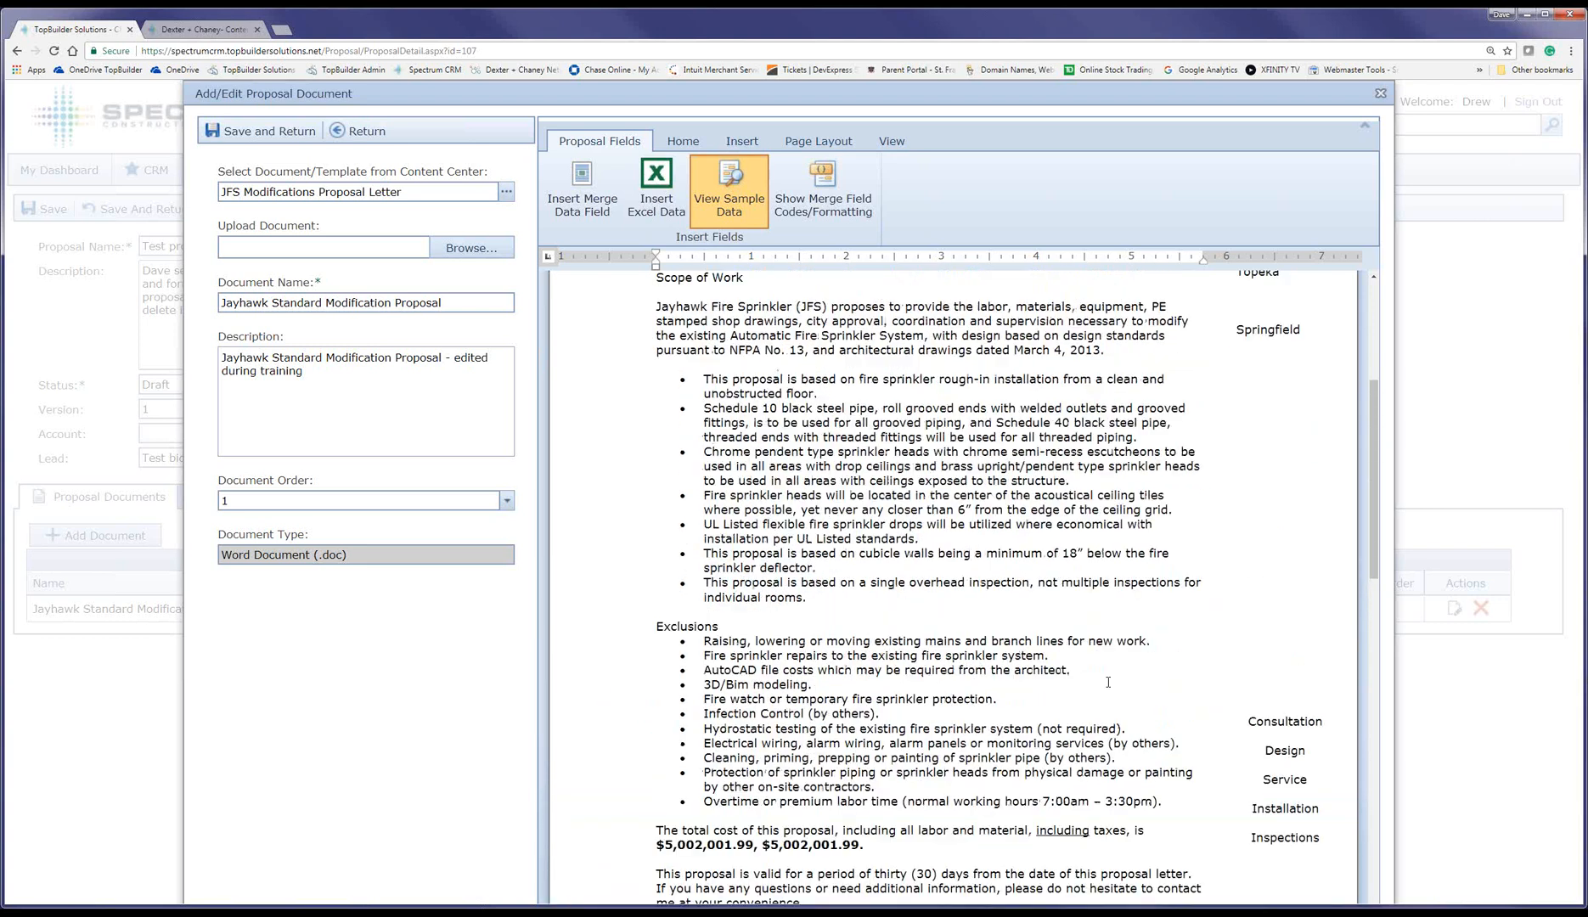
scroll(1108, 682, "up", 2)
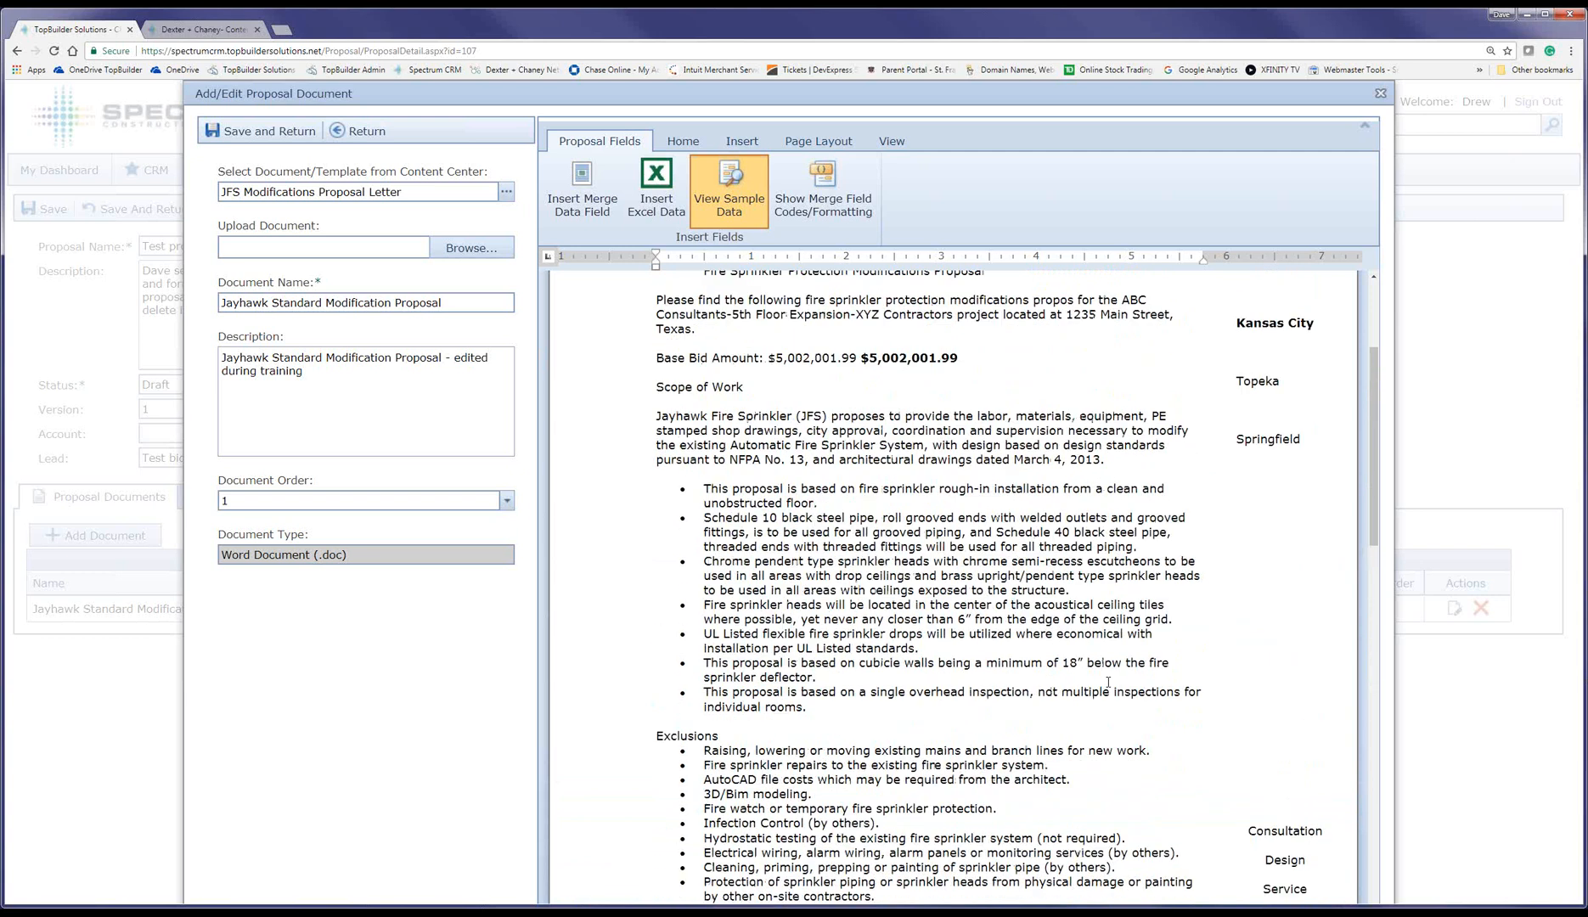
Step: Save the letter, view the JFS Modifications Proposal Letter template in Content Center, then return
left_click(288, 134)
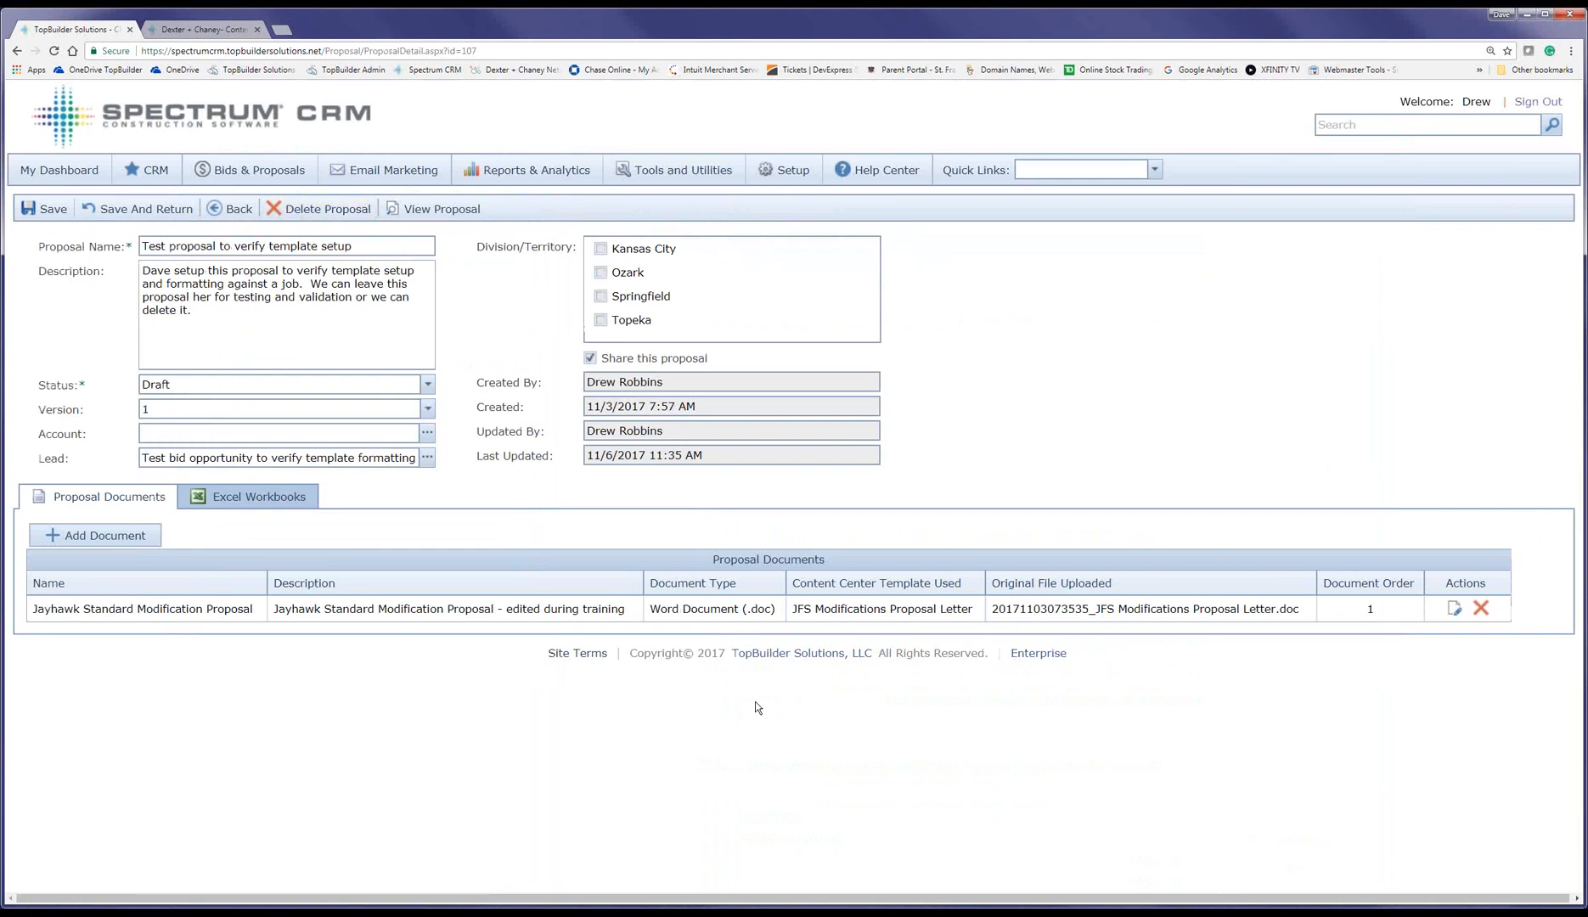
left_click(226, 35)
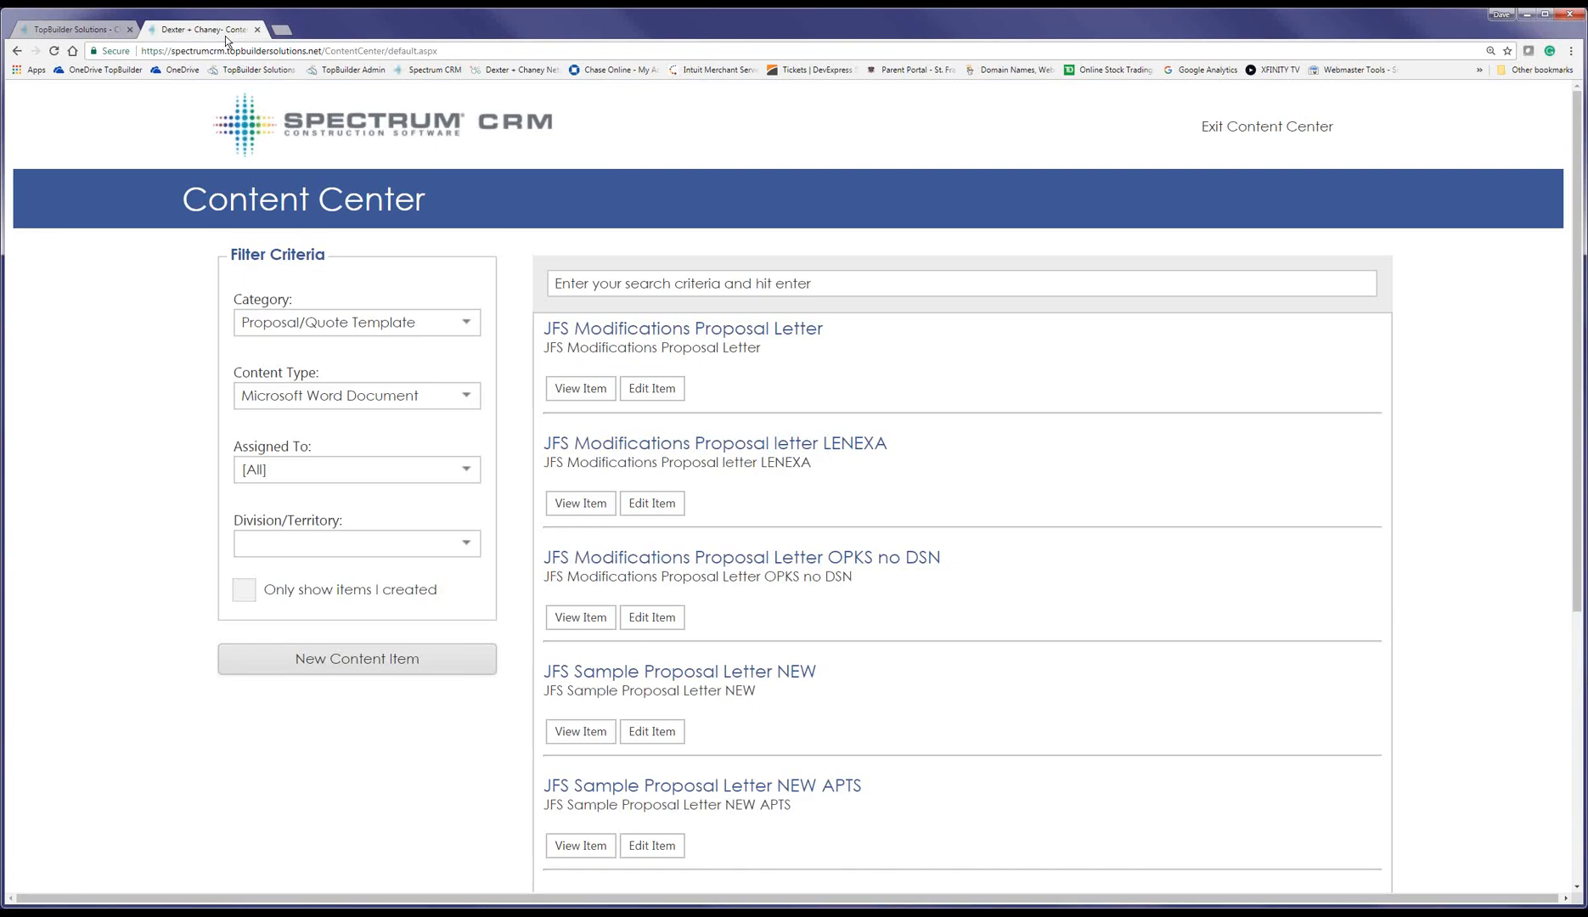
left_click(581, 389)
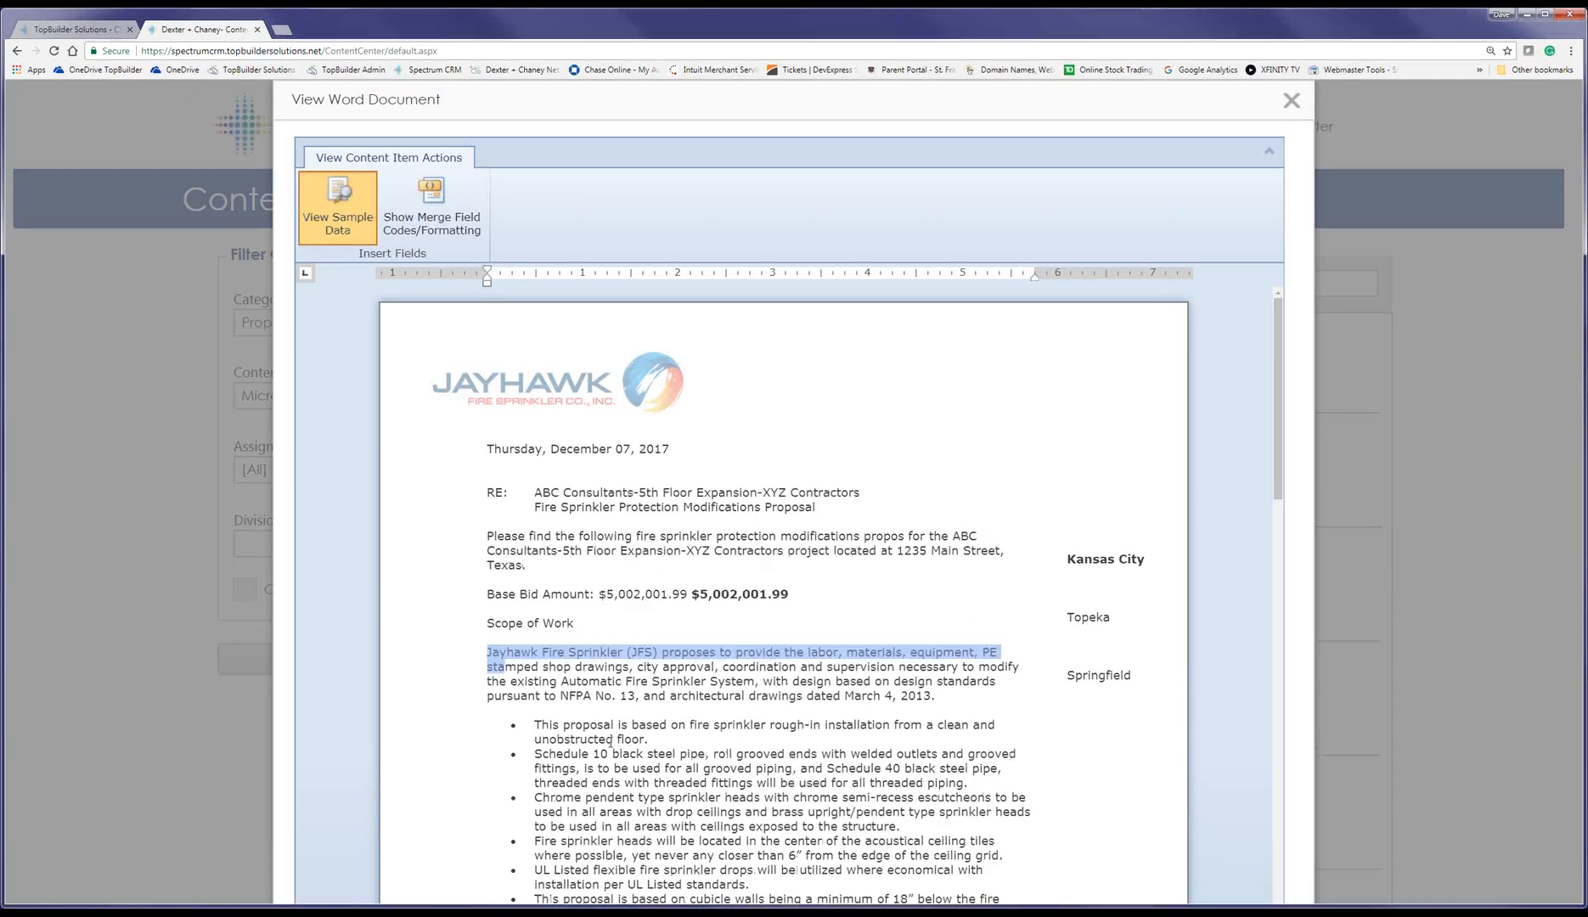
left_click_drag(943, 709, 892, 862)
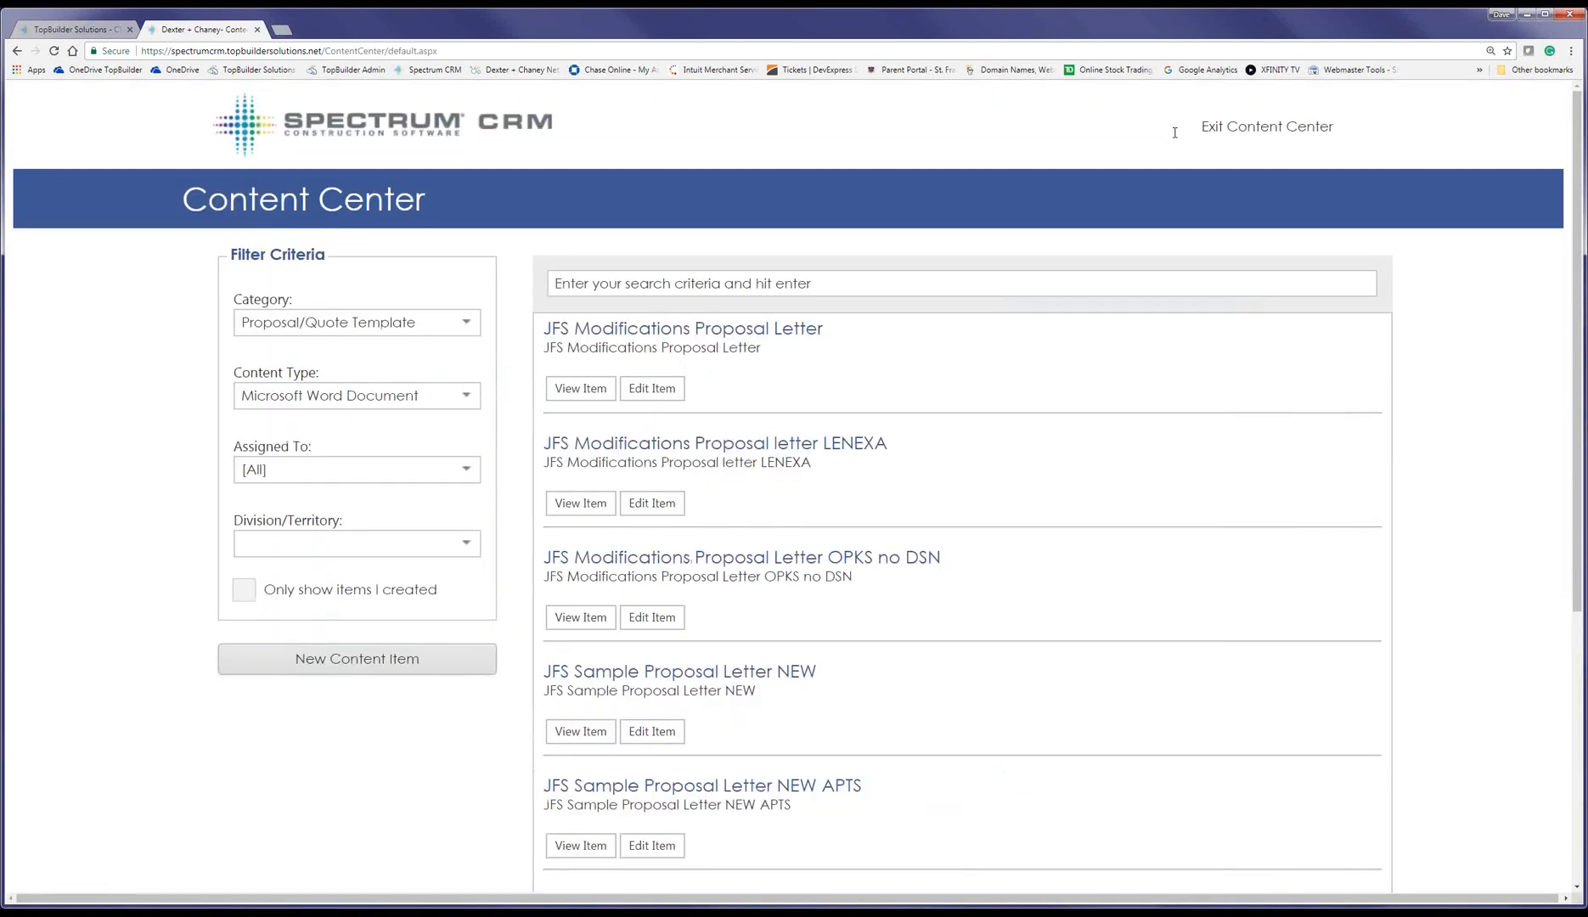
left_click(78, 28)
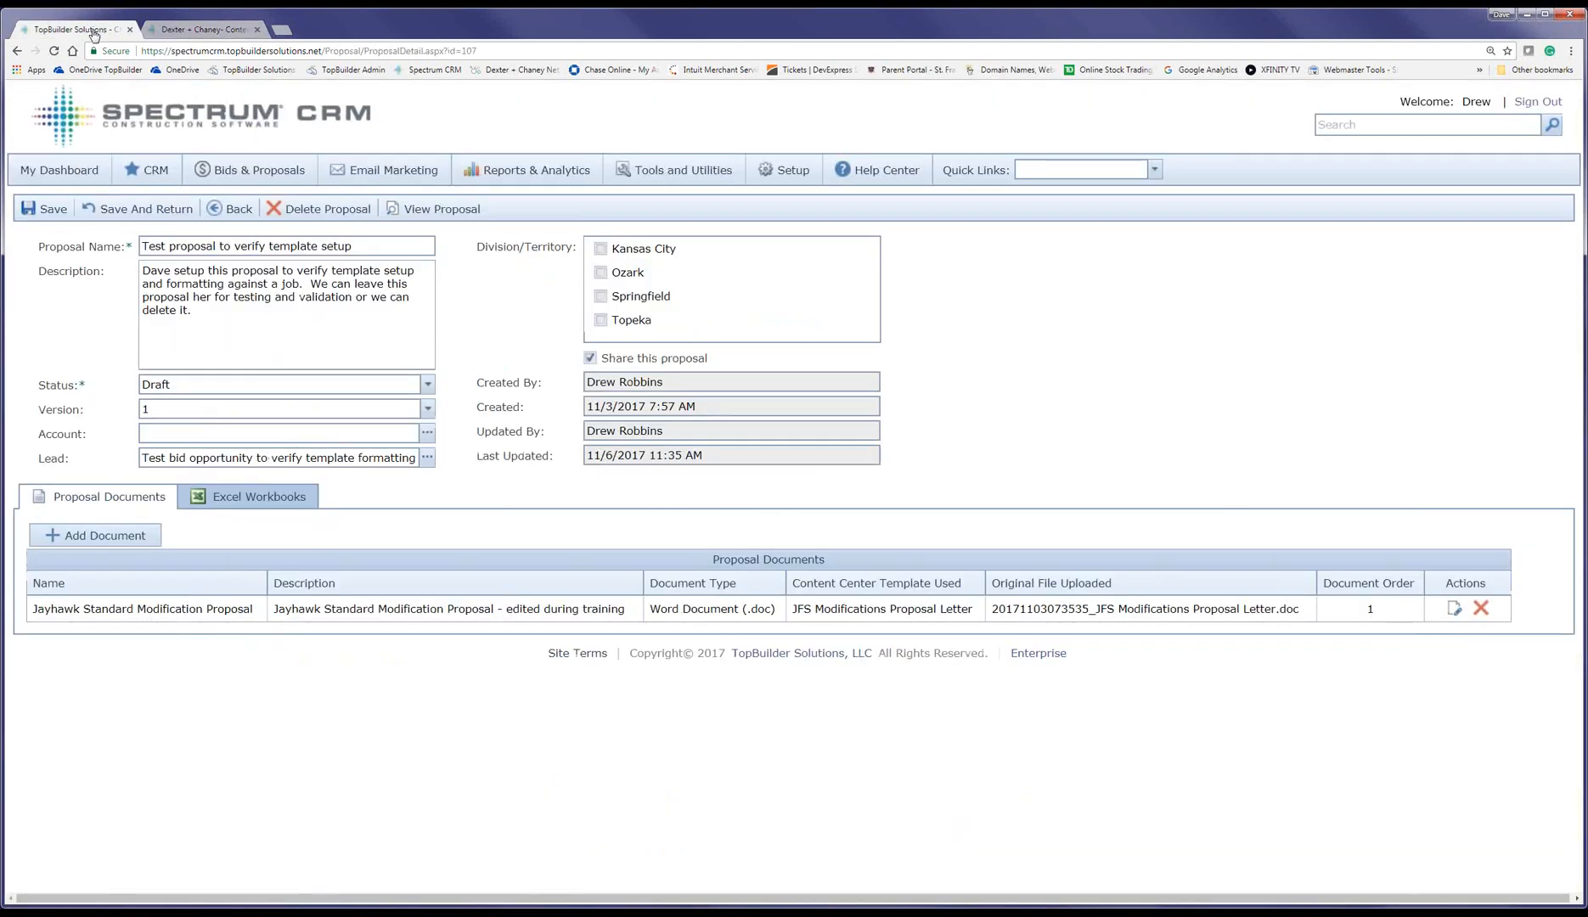
Step: Add 'This is a change to the template standard language.' as the first scope bullet and save
left_click(95, 535)
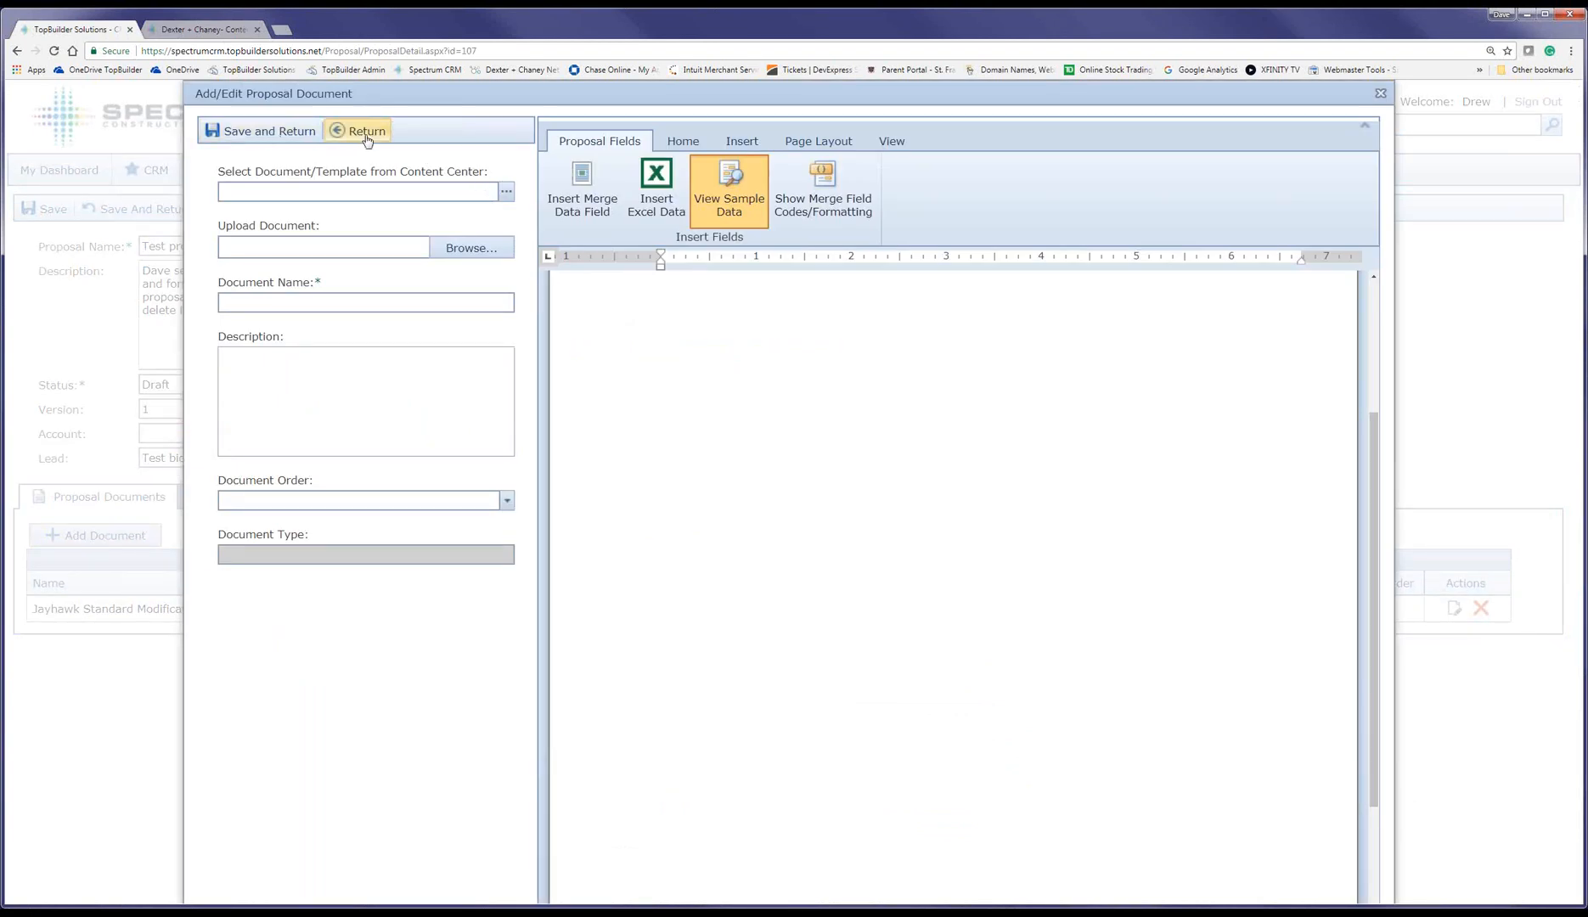
left_click(367, 132)
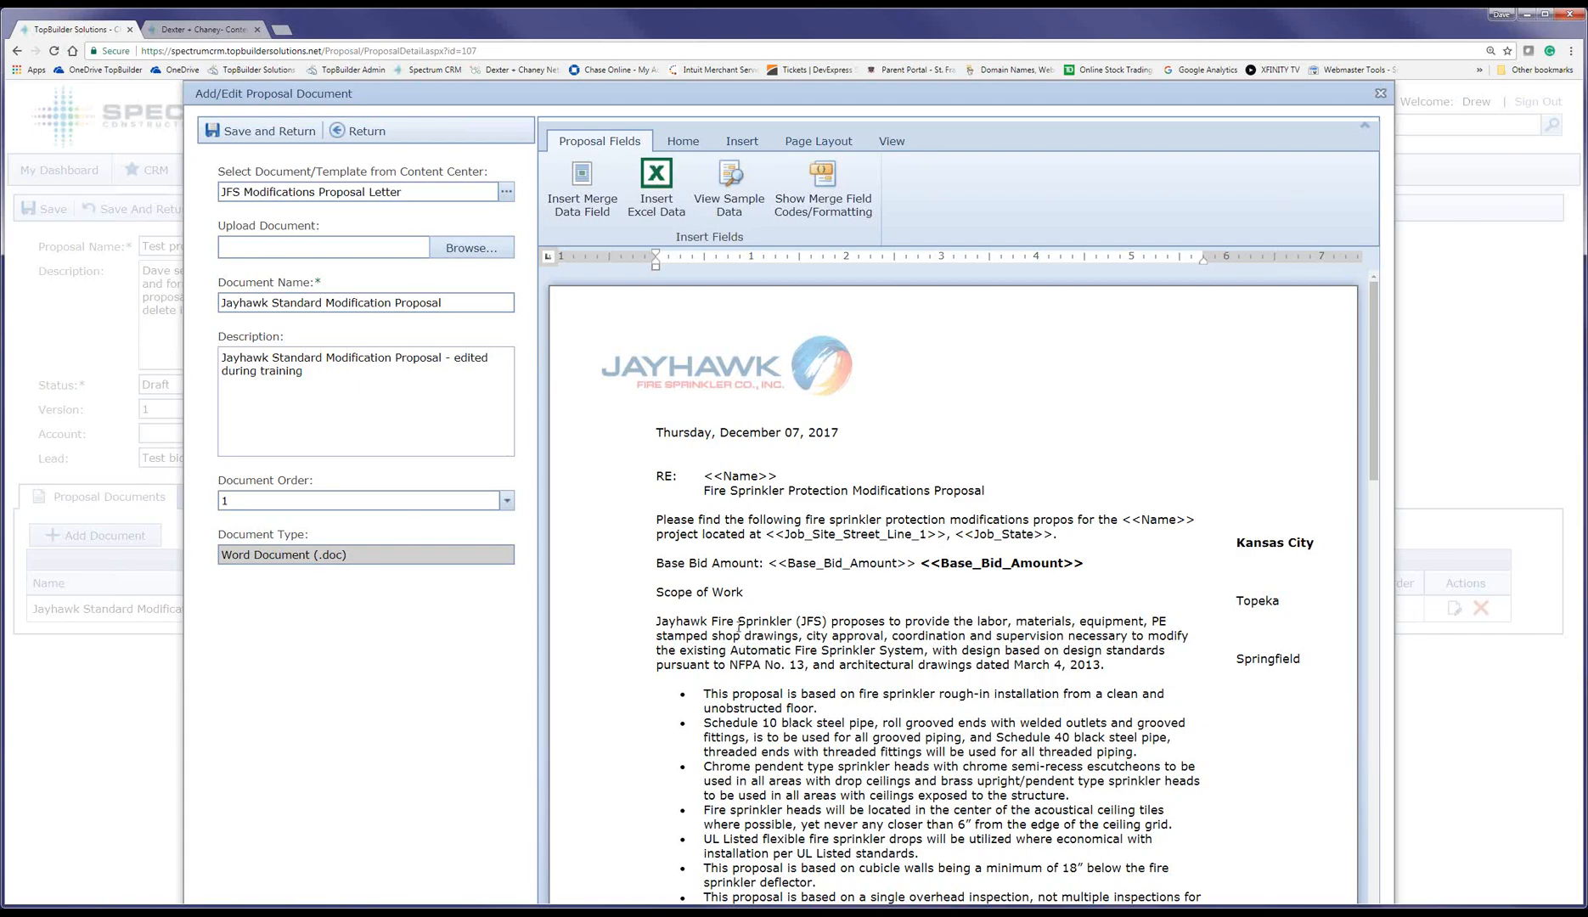
left_click(704, 694)
key("Return")
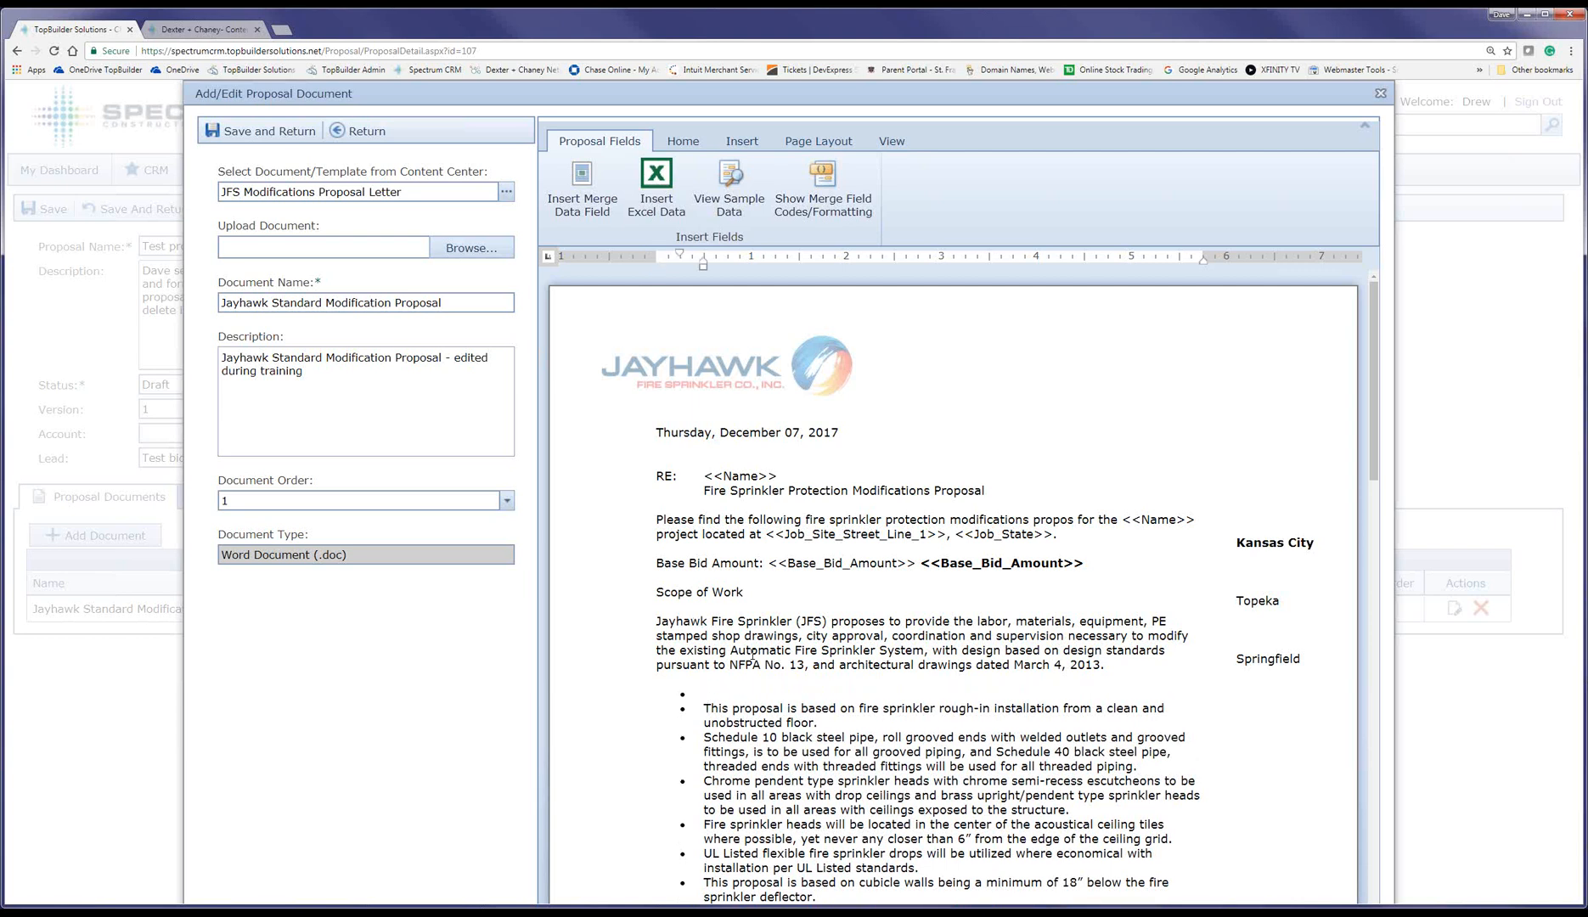
type("This is a change")
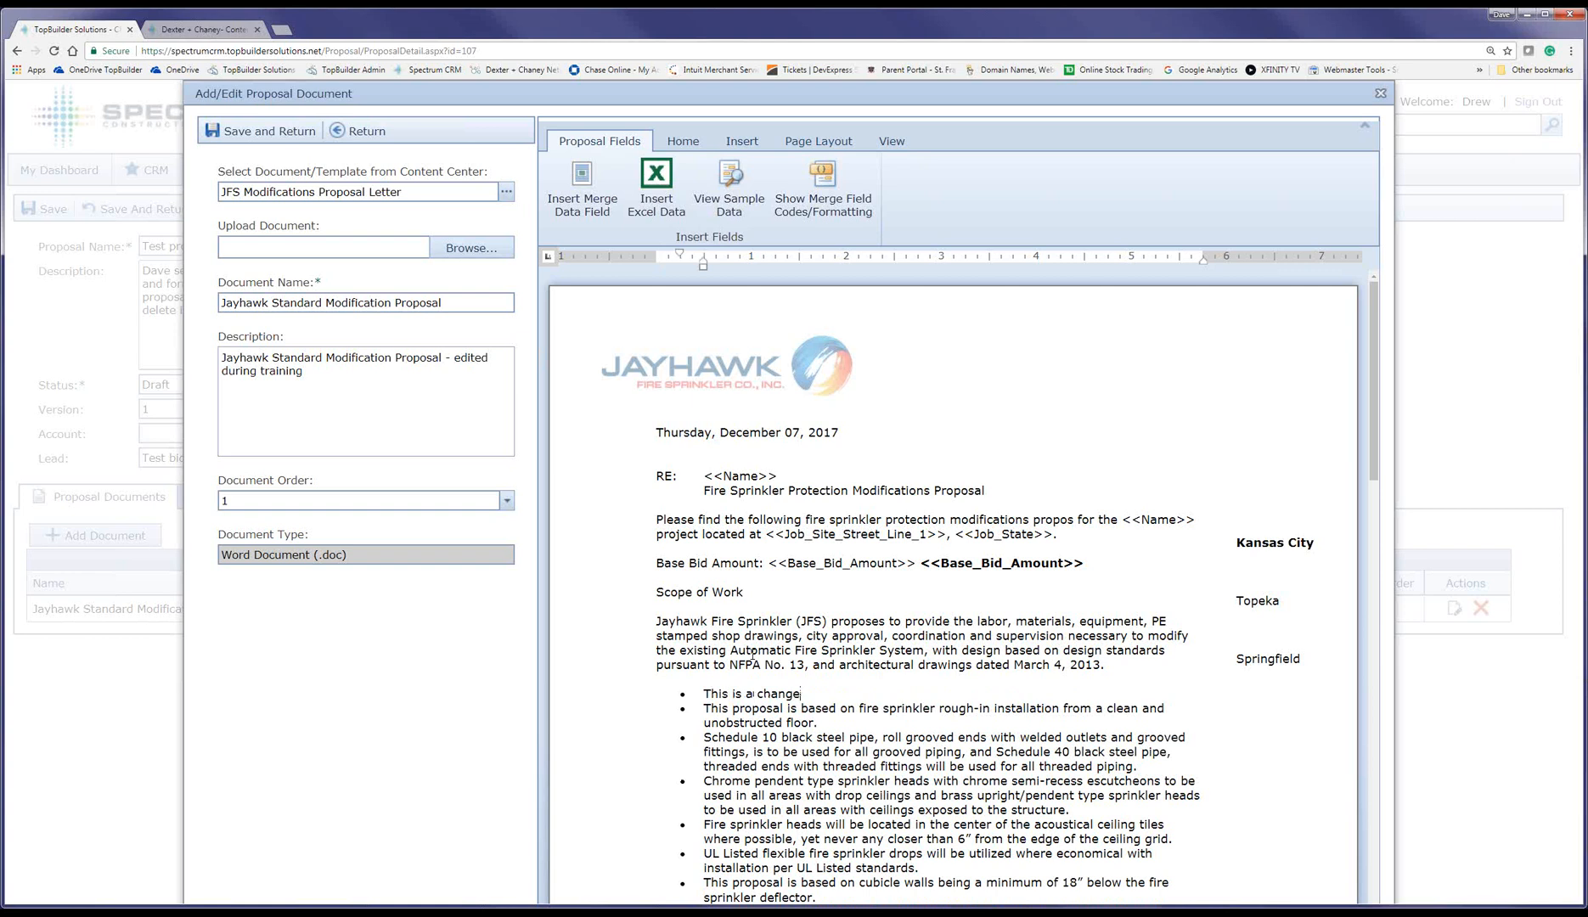
type(" to the template standard language")
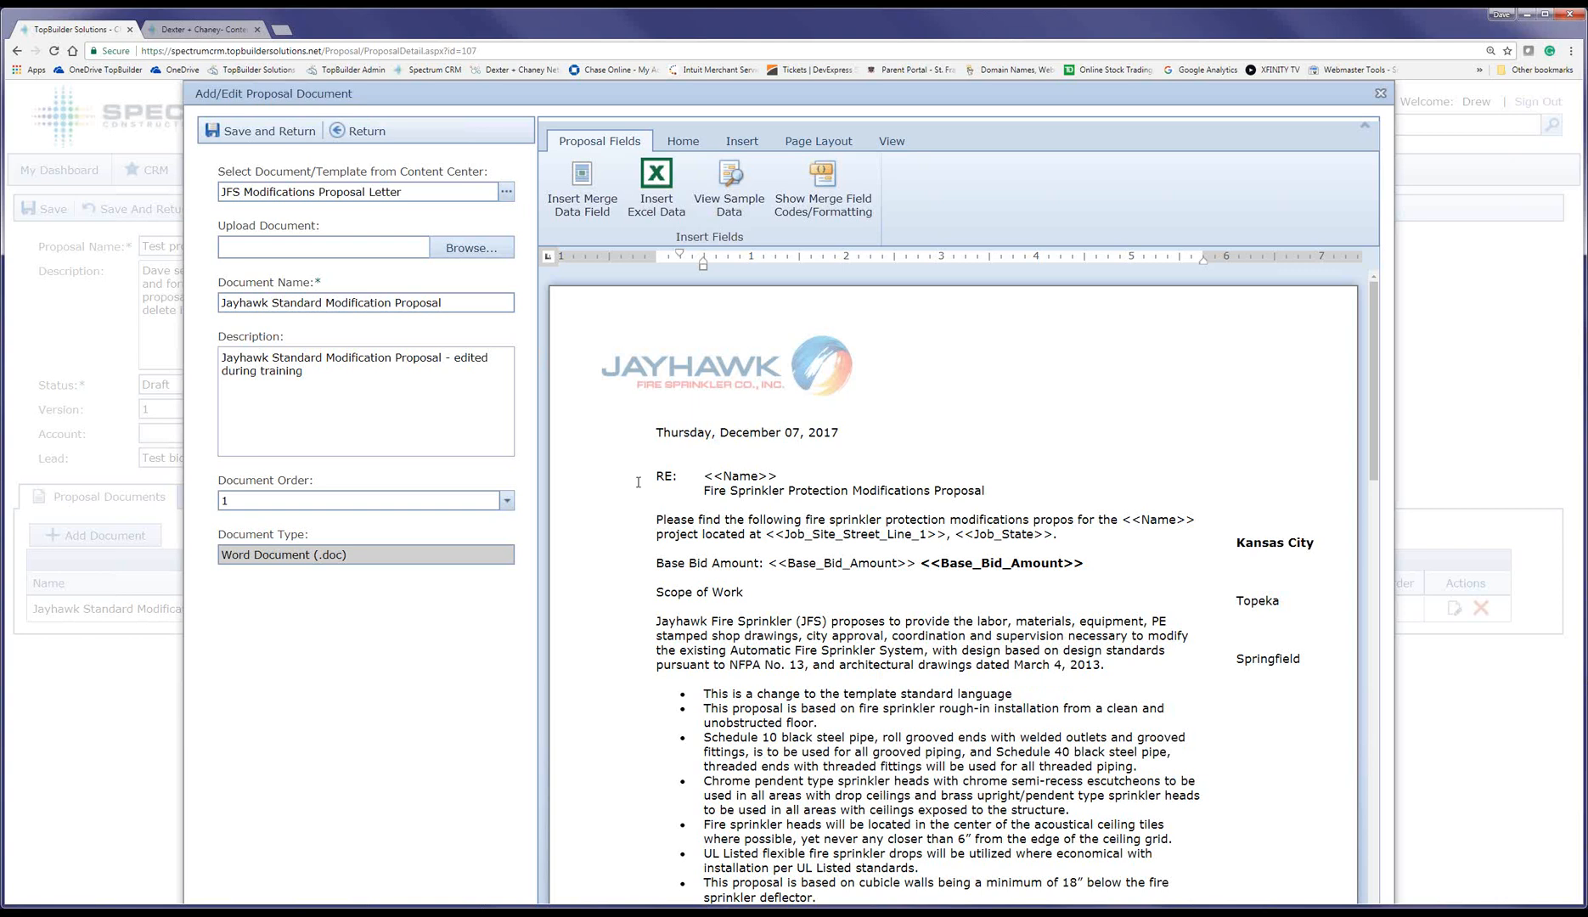
type(".")
double_click(257, 134)
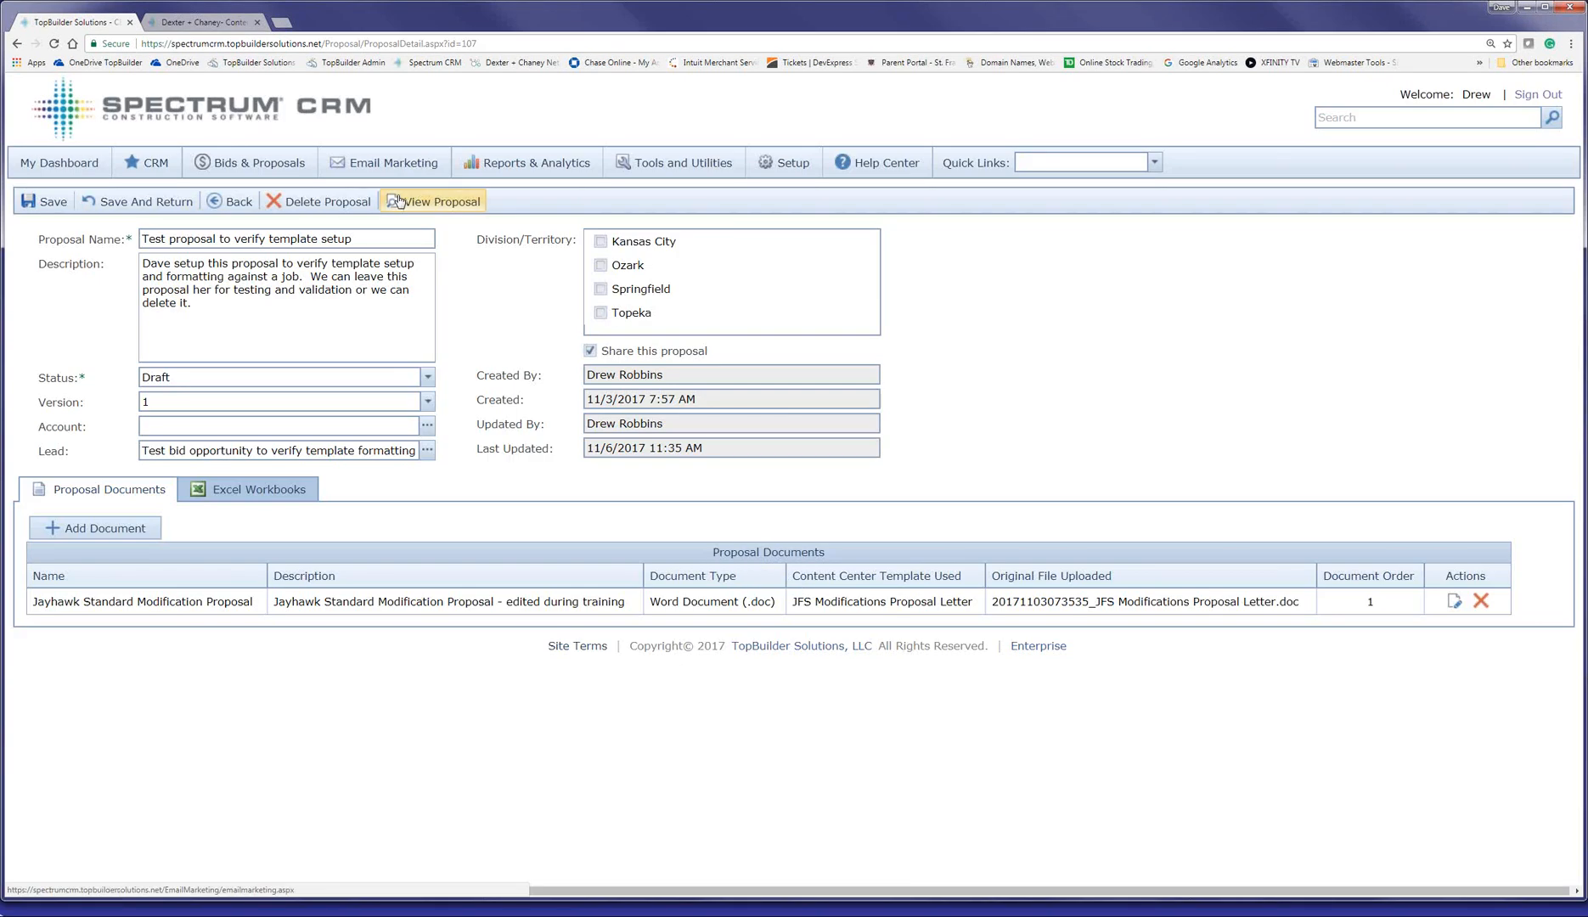
left_click(399, 201)
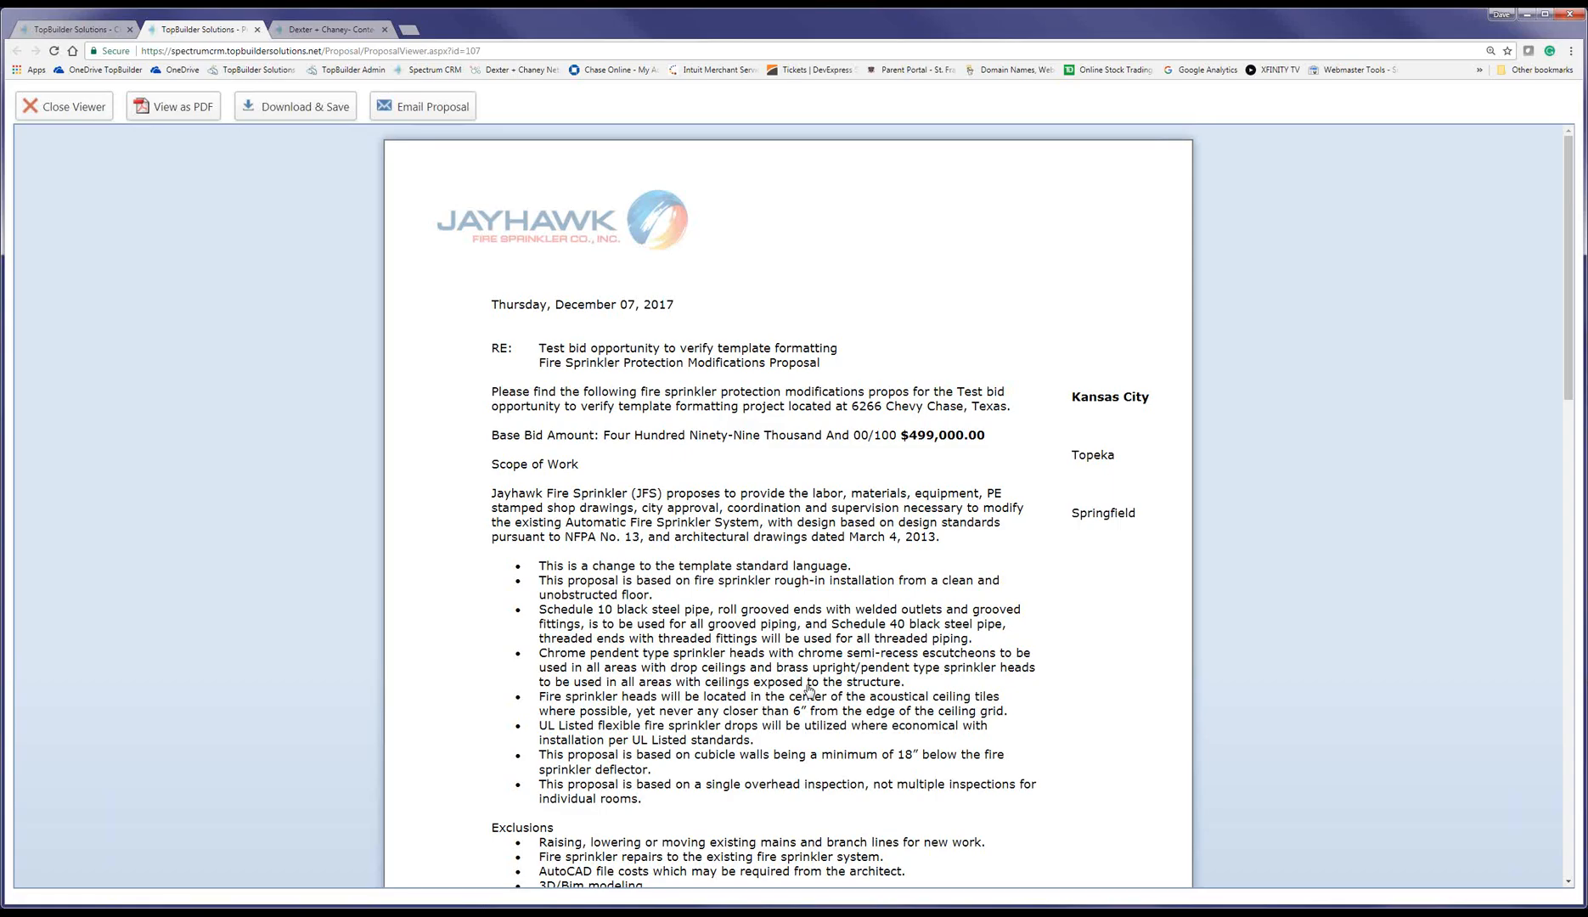
key("ctrl+w")
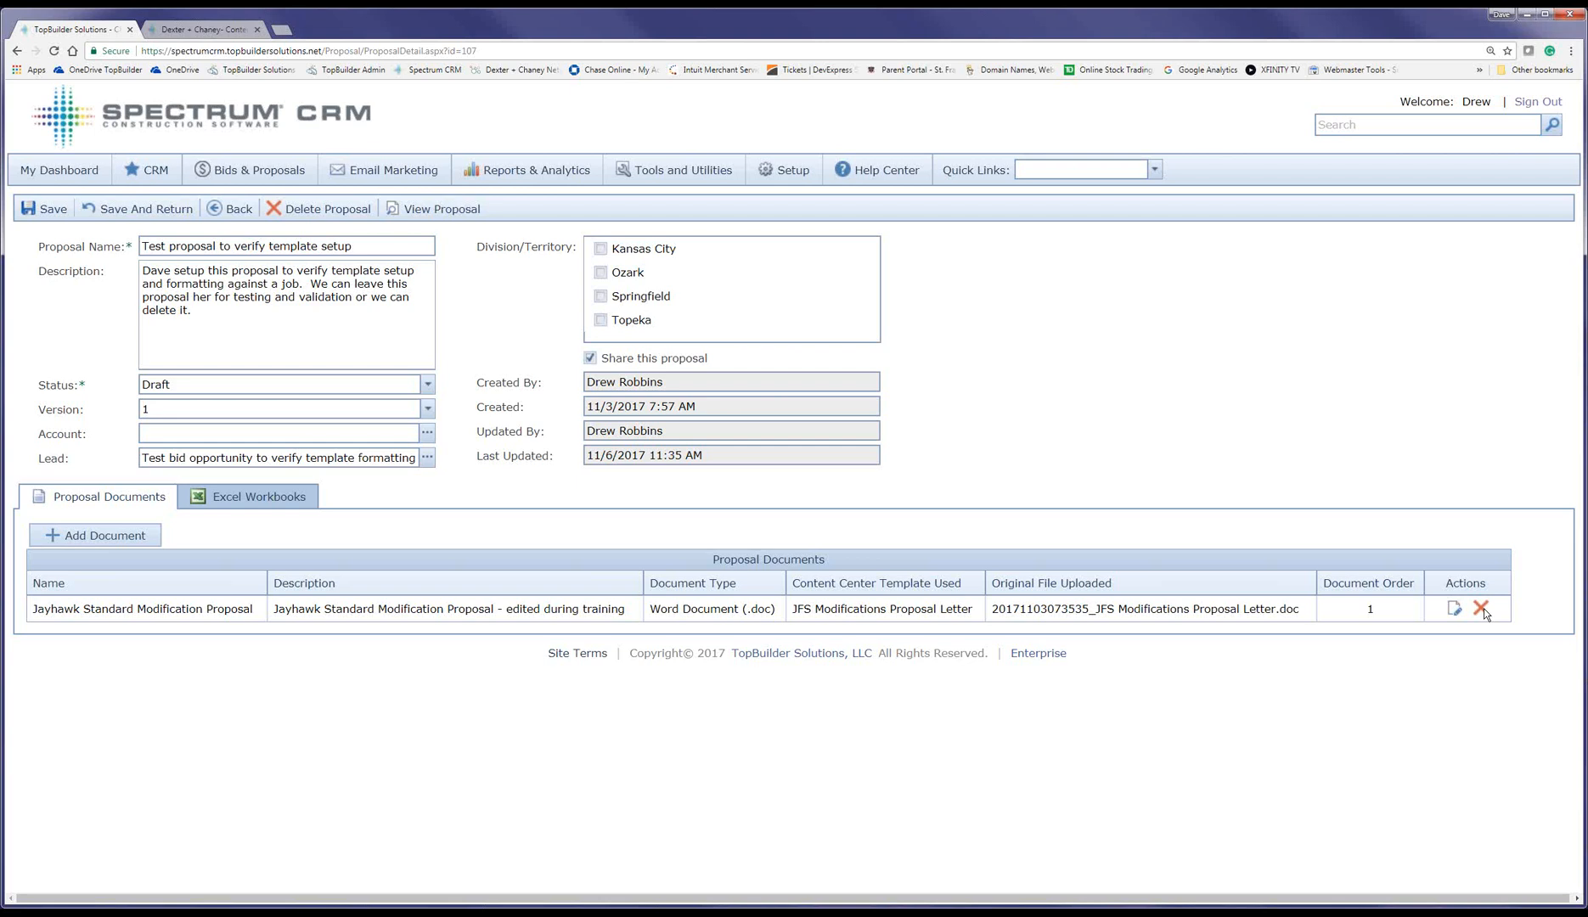
Step: Reload the Test proposal detail page and show its Proposal Documents list
left_click(158, 535)
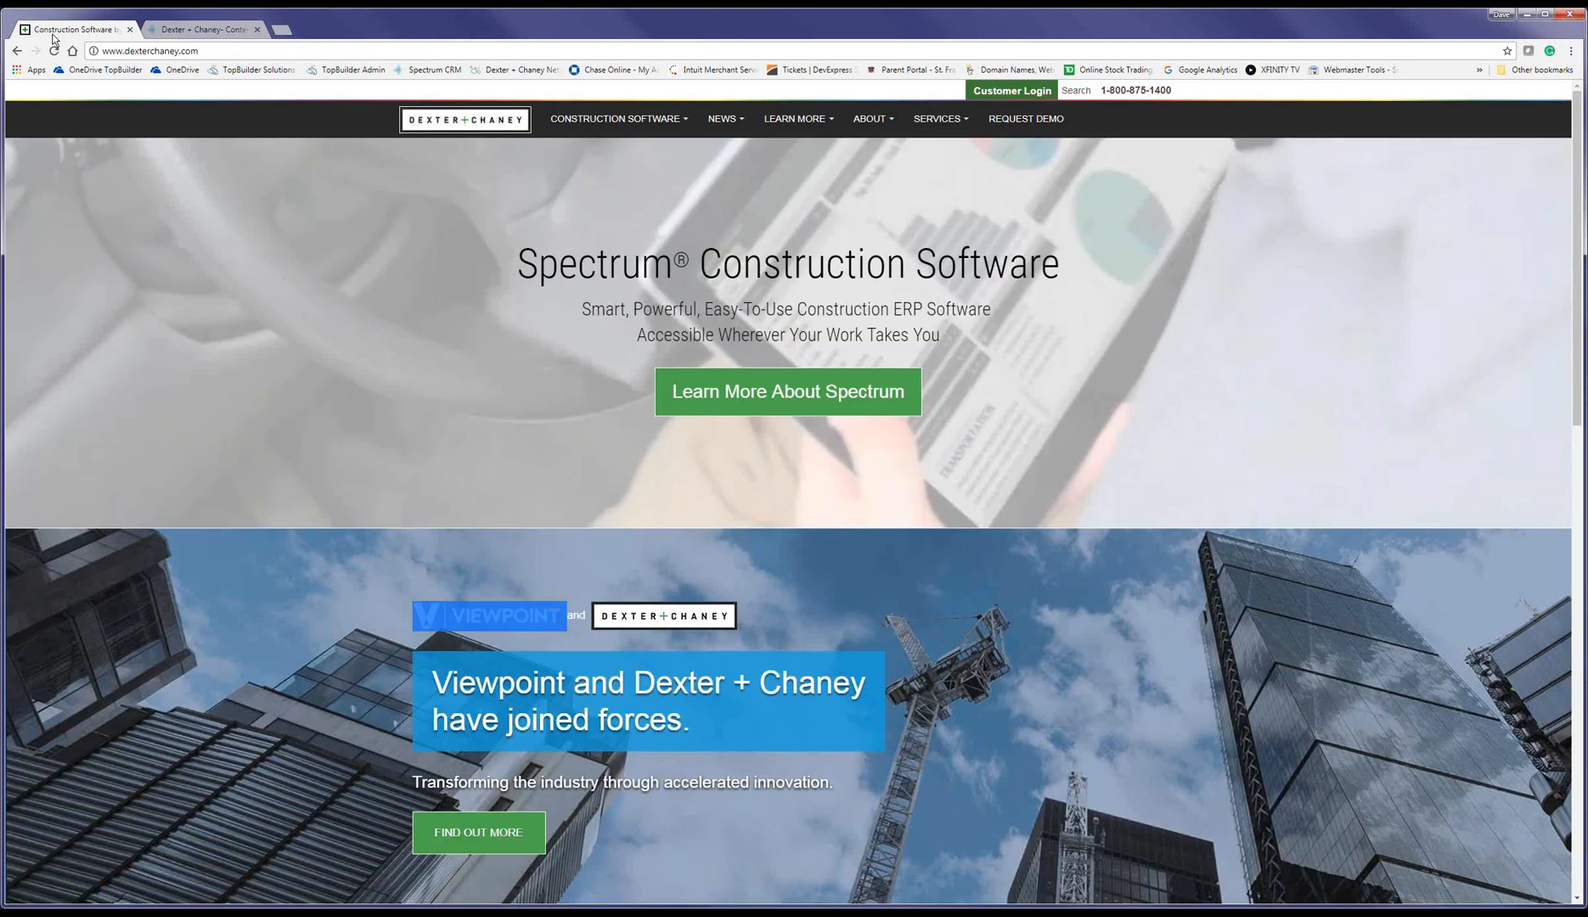
left_click(18, 51)
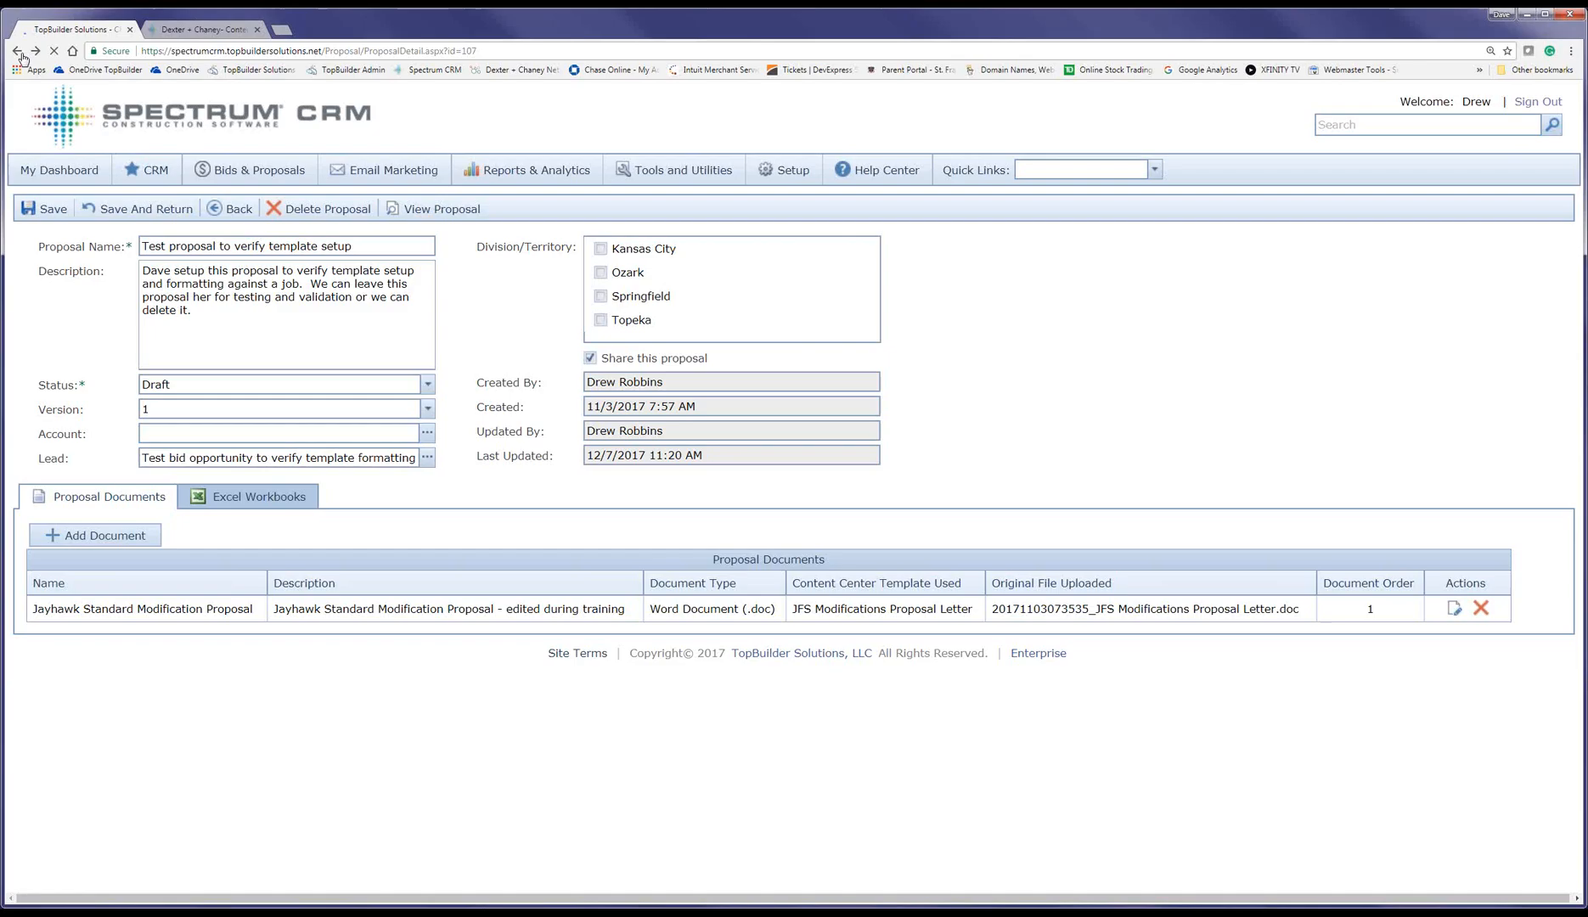
mouse_move(146, 179)
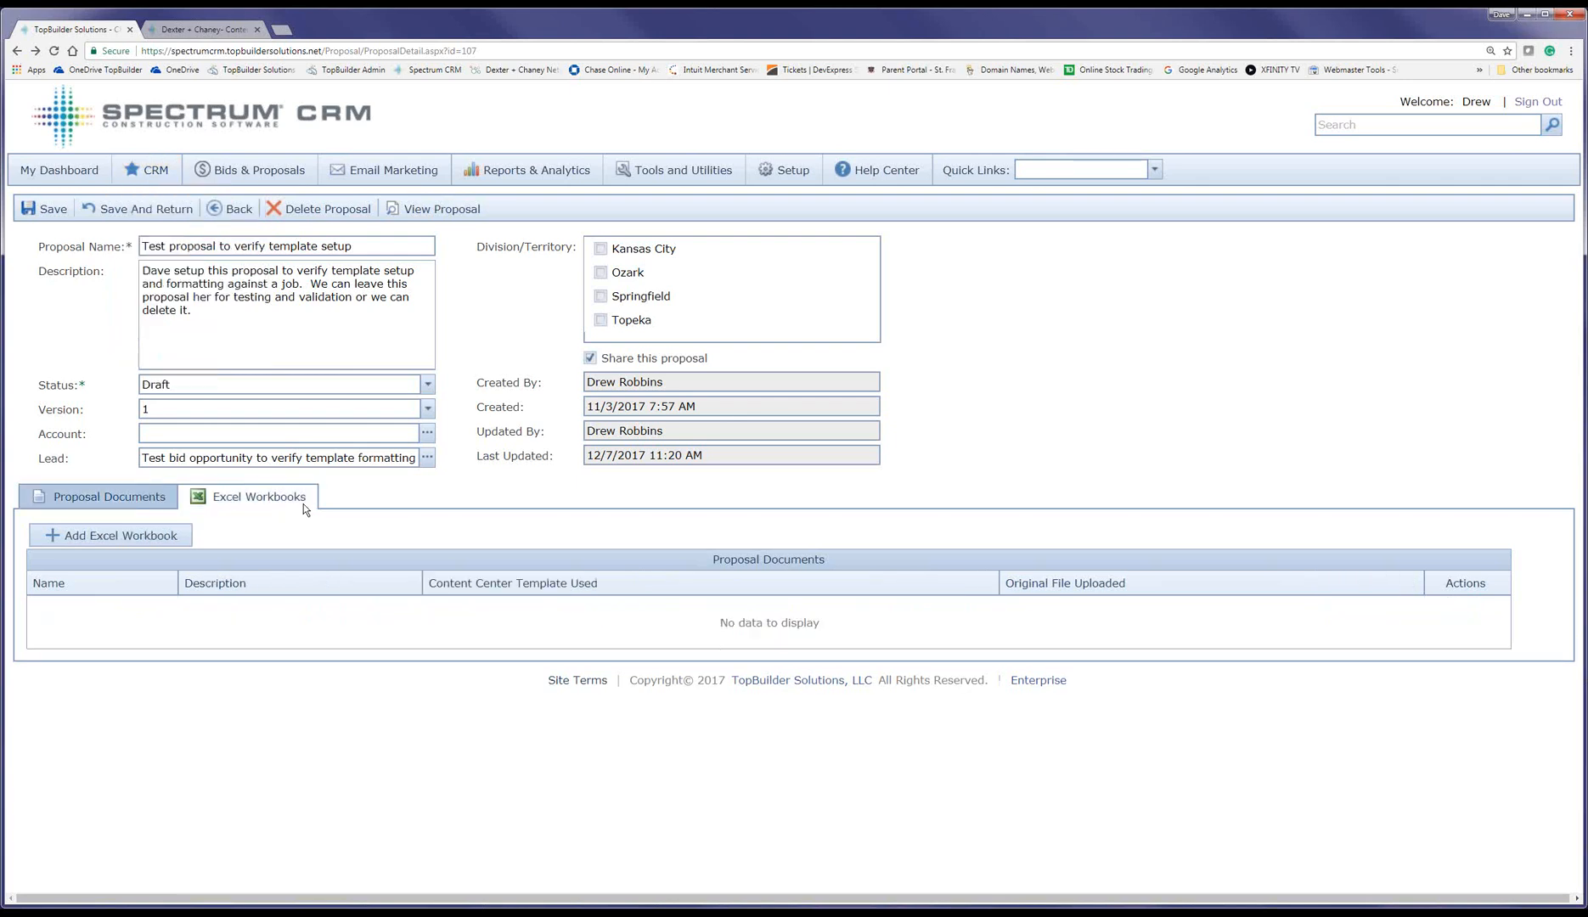
left_click(160, 503)
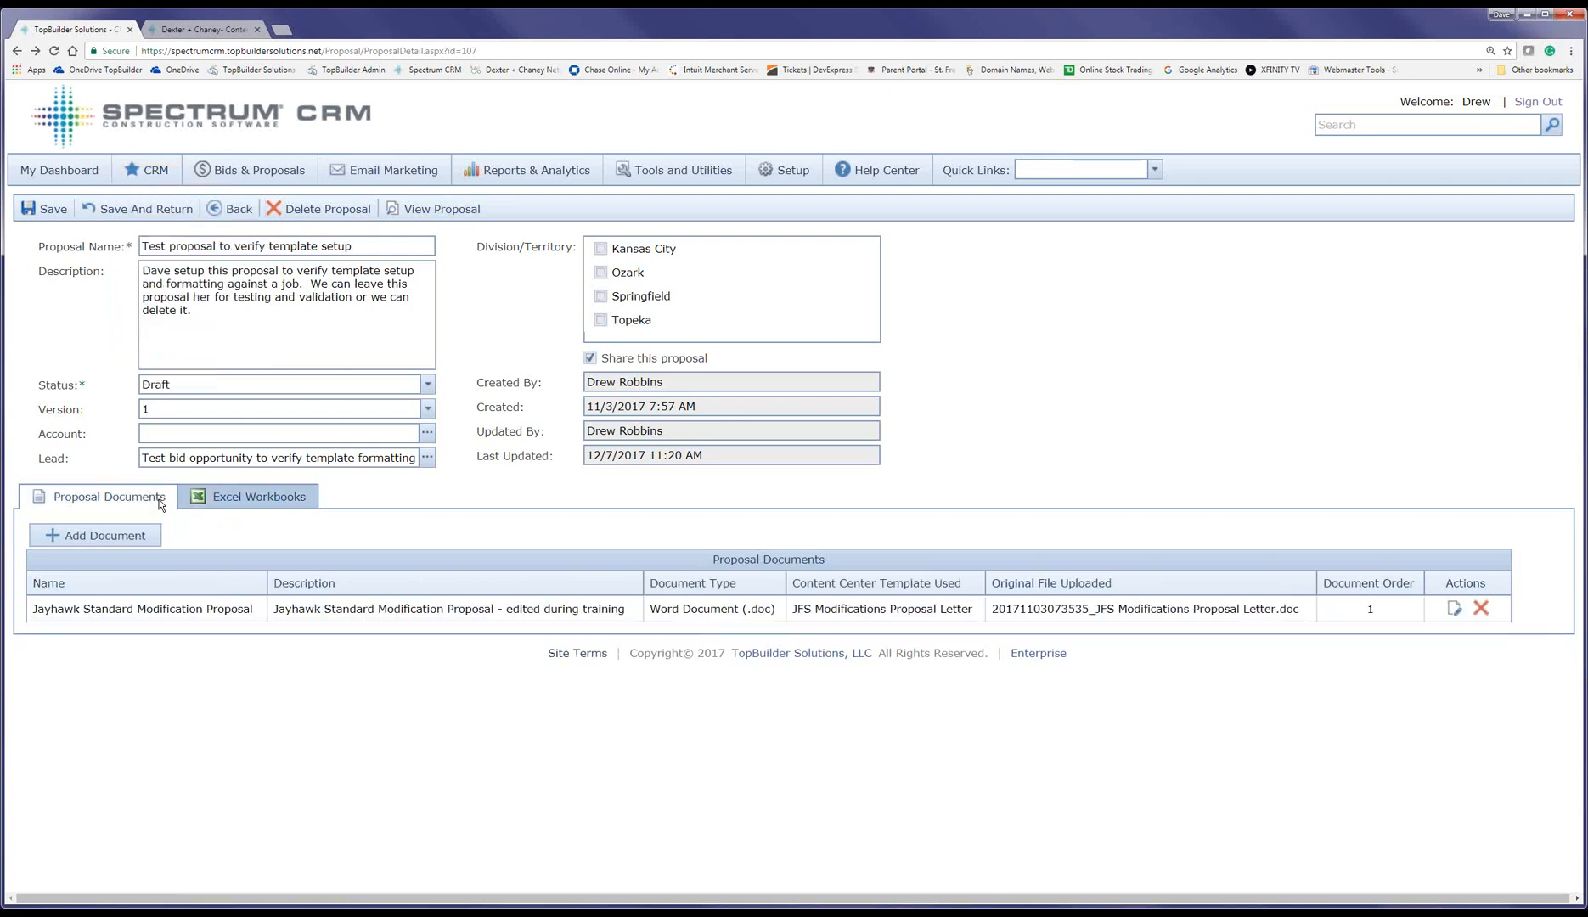
Step: Inspect the Base_Bid_Amount field in the letter editor, exit unchanged, and show the Excel Workbooks list
left_click(163, 548)
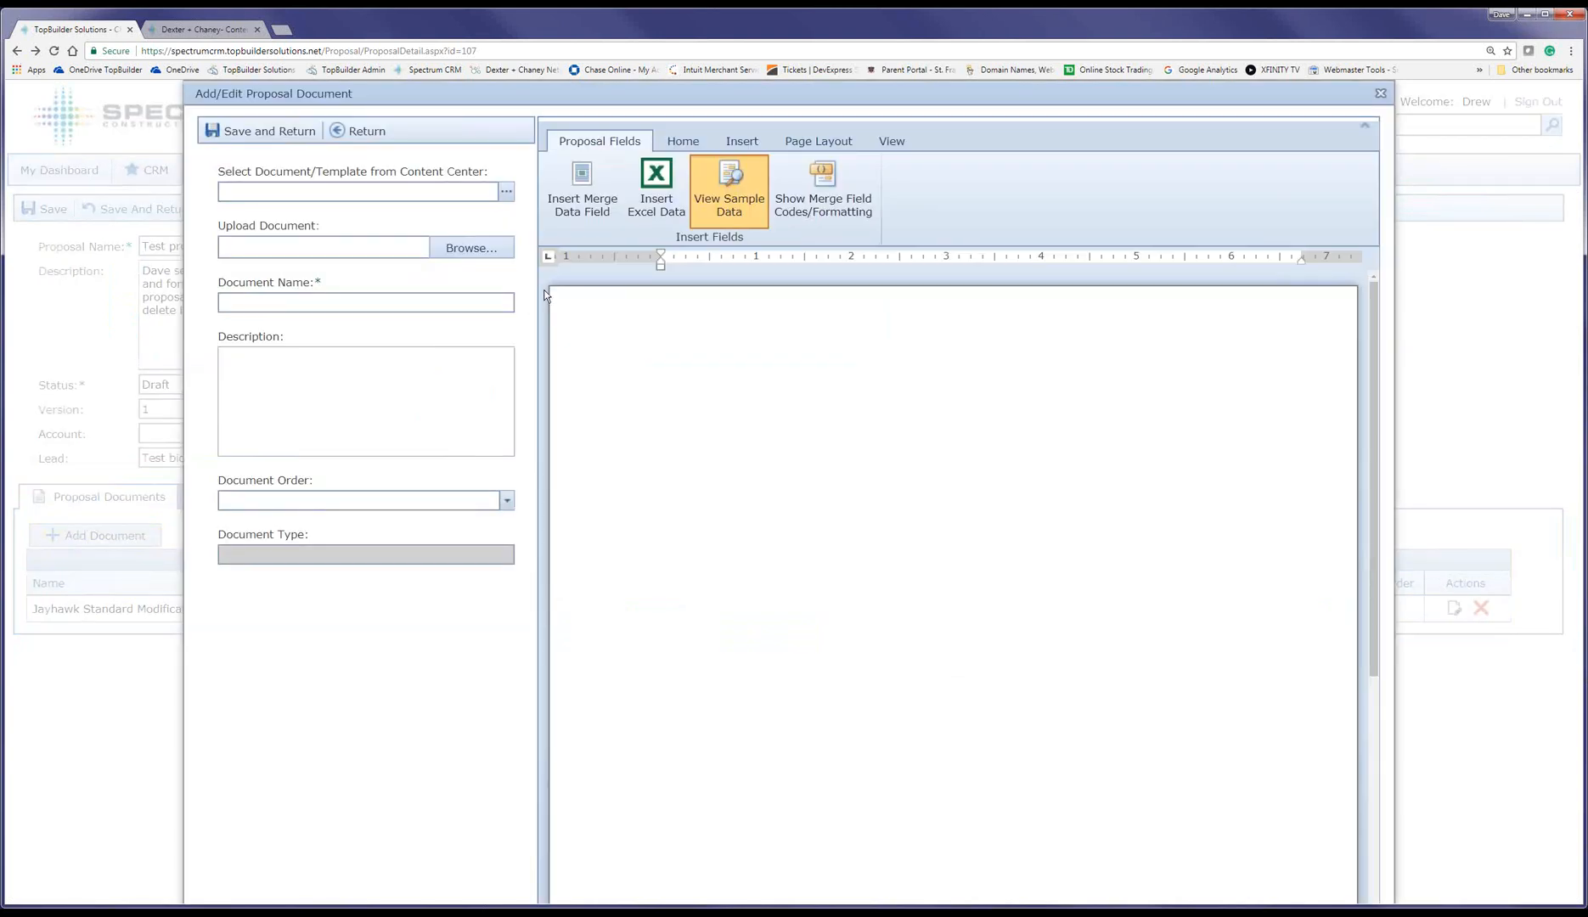
left_click(1381, 93)
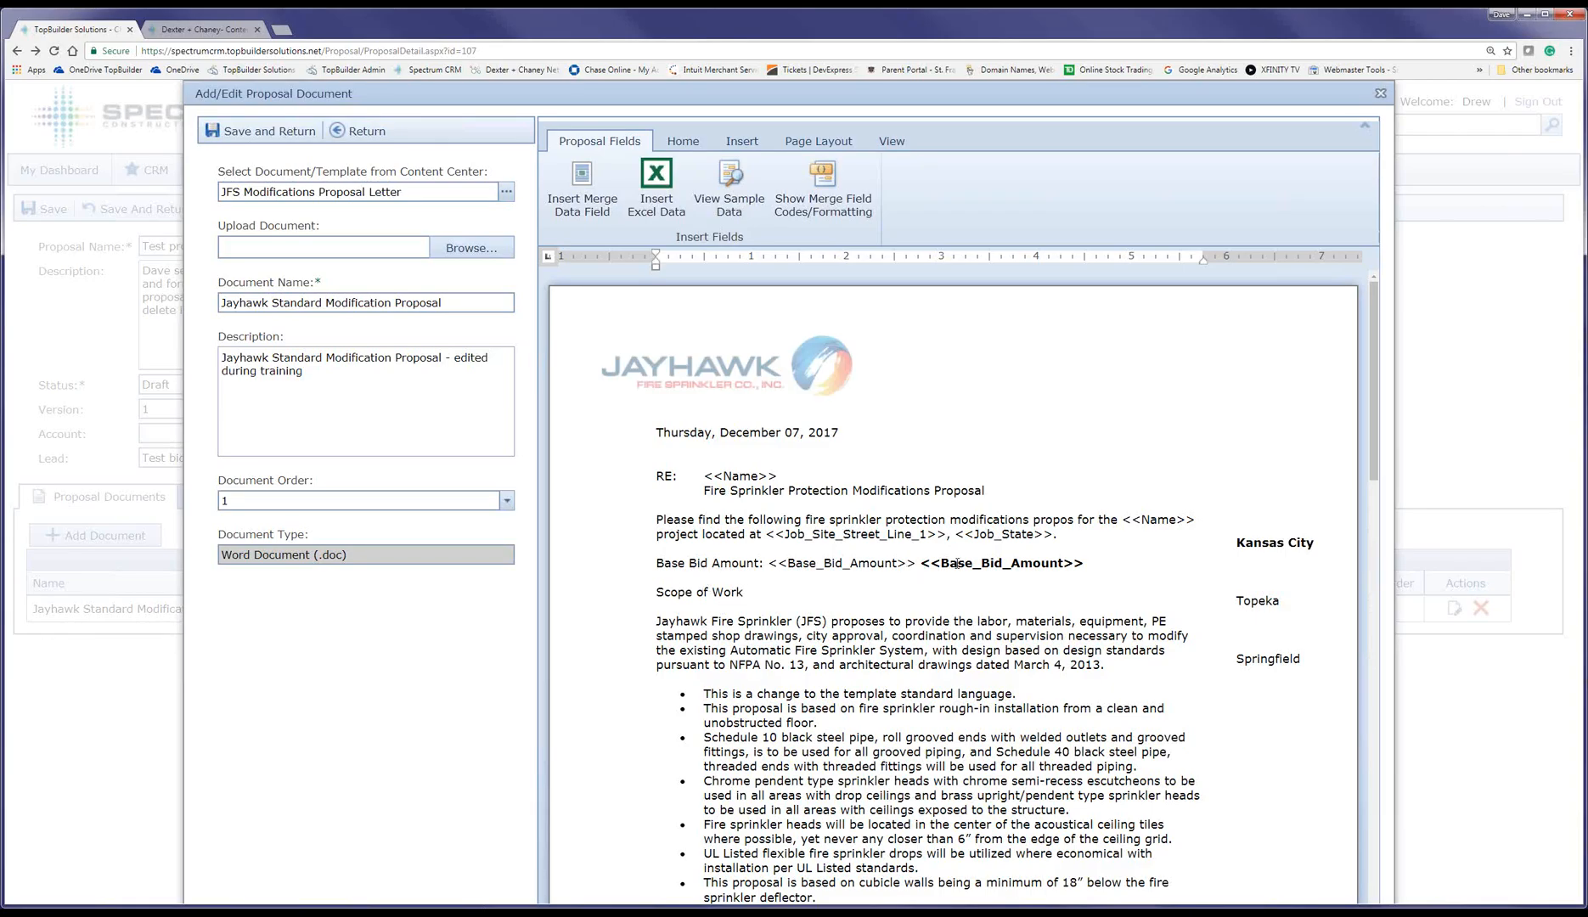
left_click_drag(920, 563, 1065, 563)
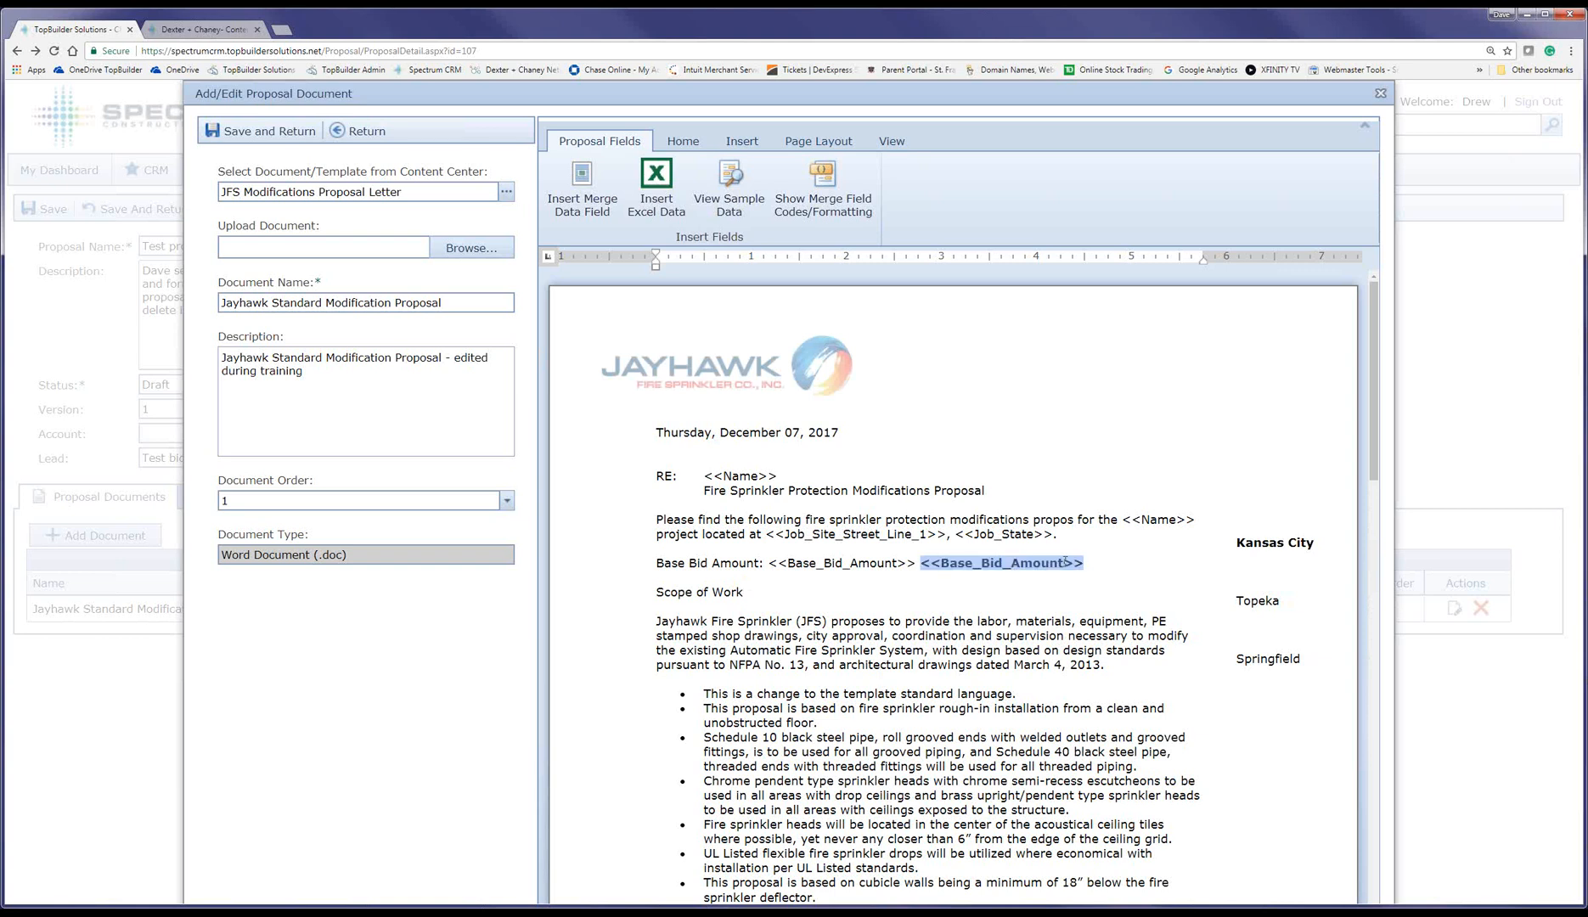
left_click(360, 136)
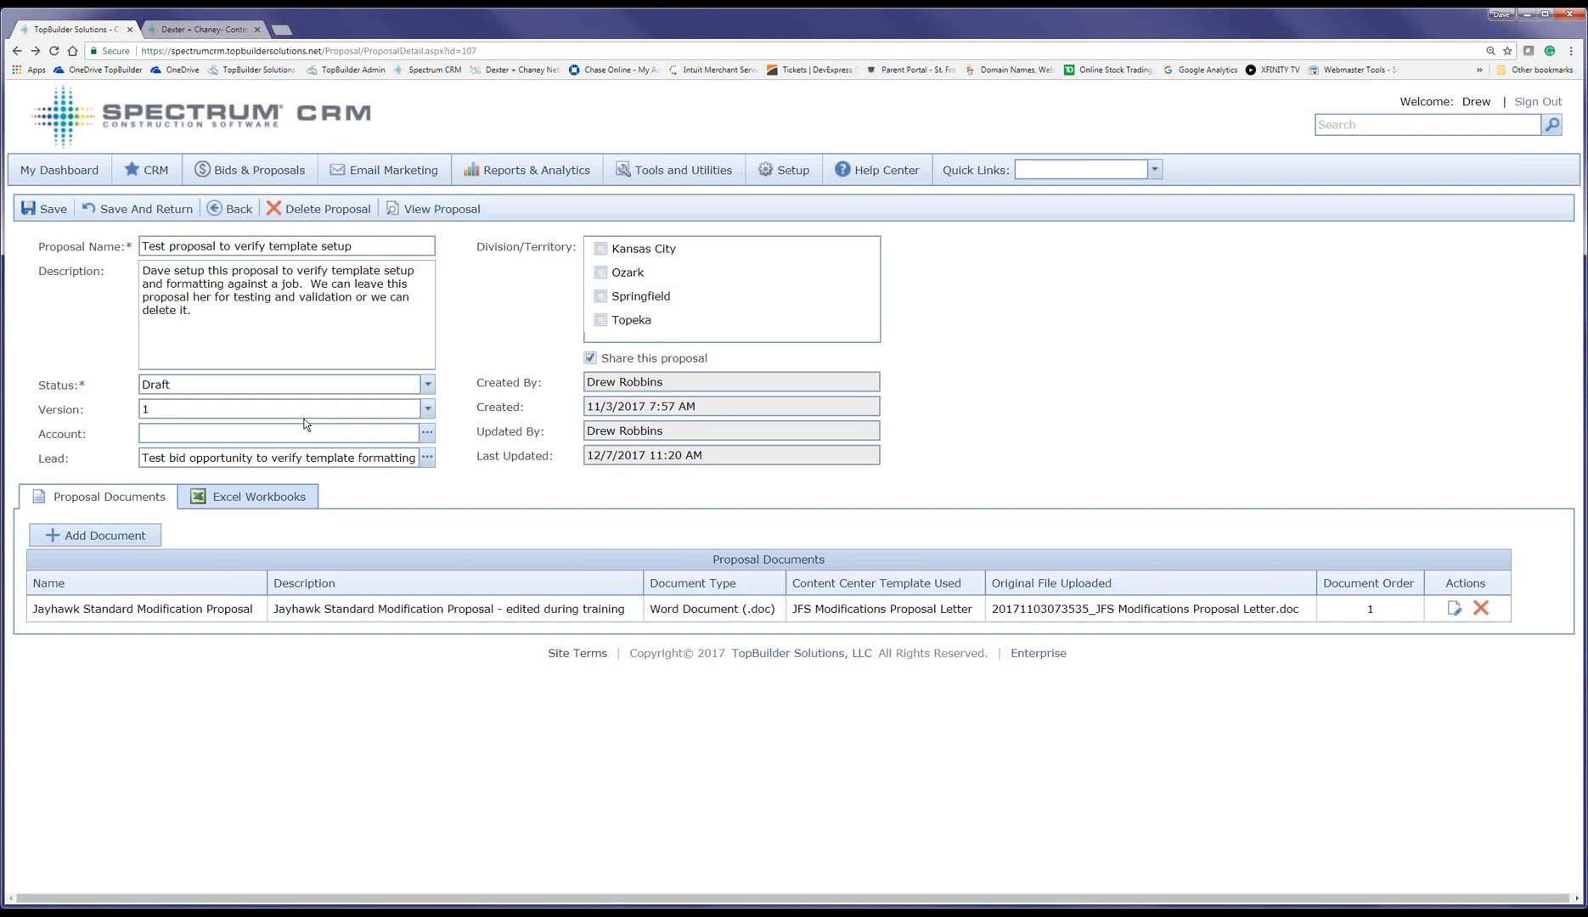
left_click(247, 497)
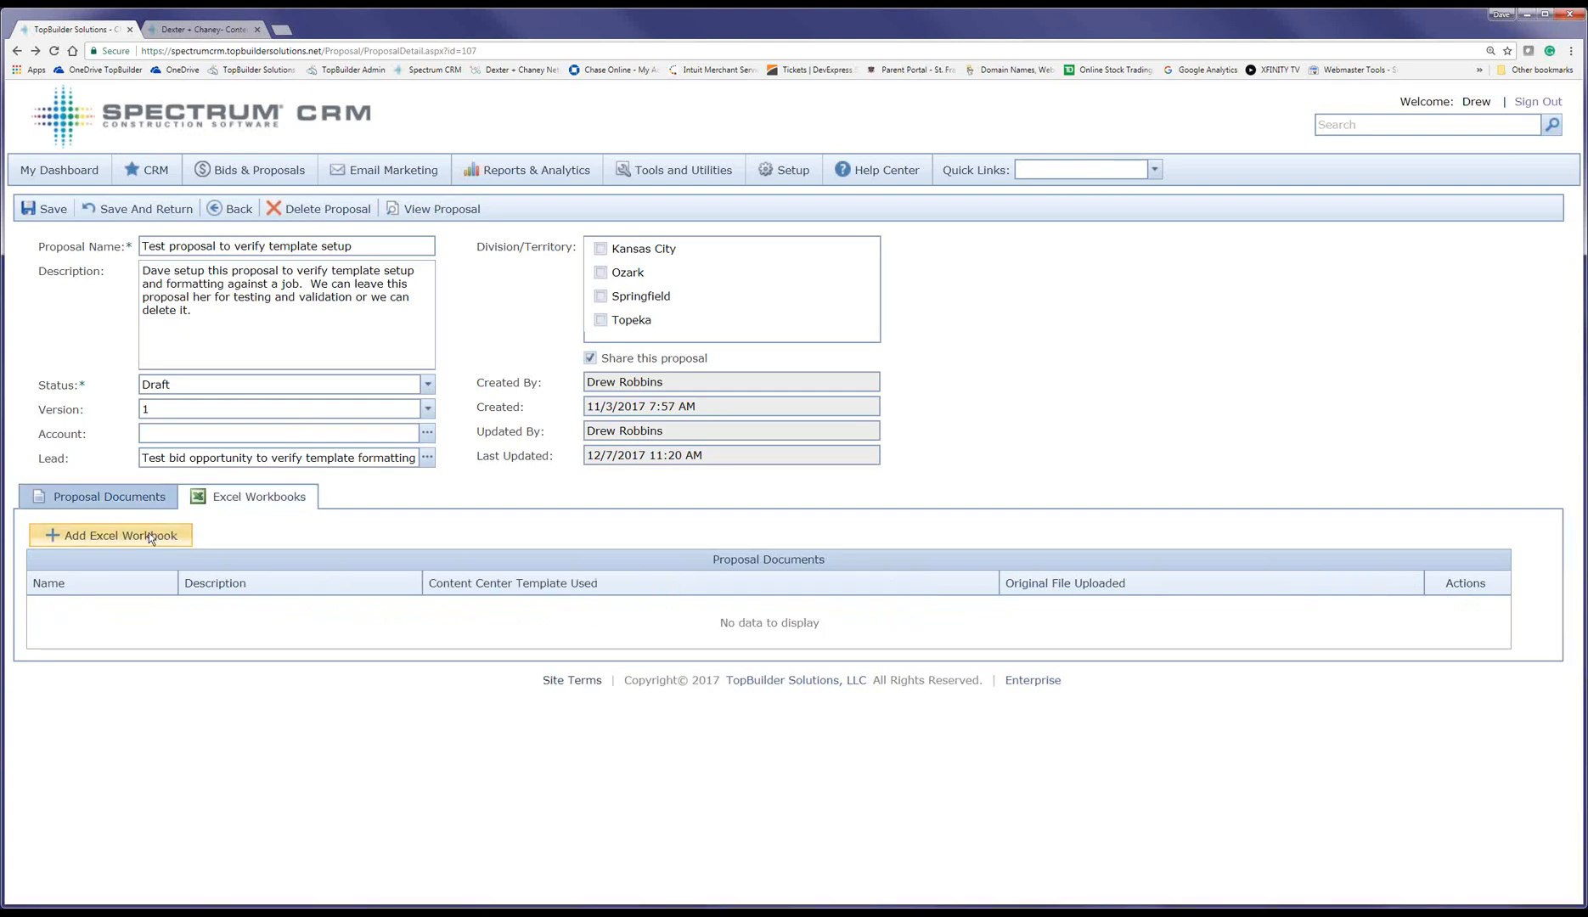
Step: Add a new proposal workbook by uploading the McBride Lead Status and Priorities file from the computer
left_click(148, 533)
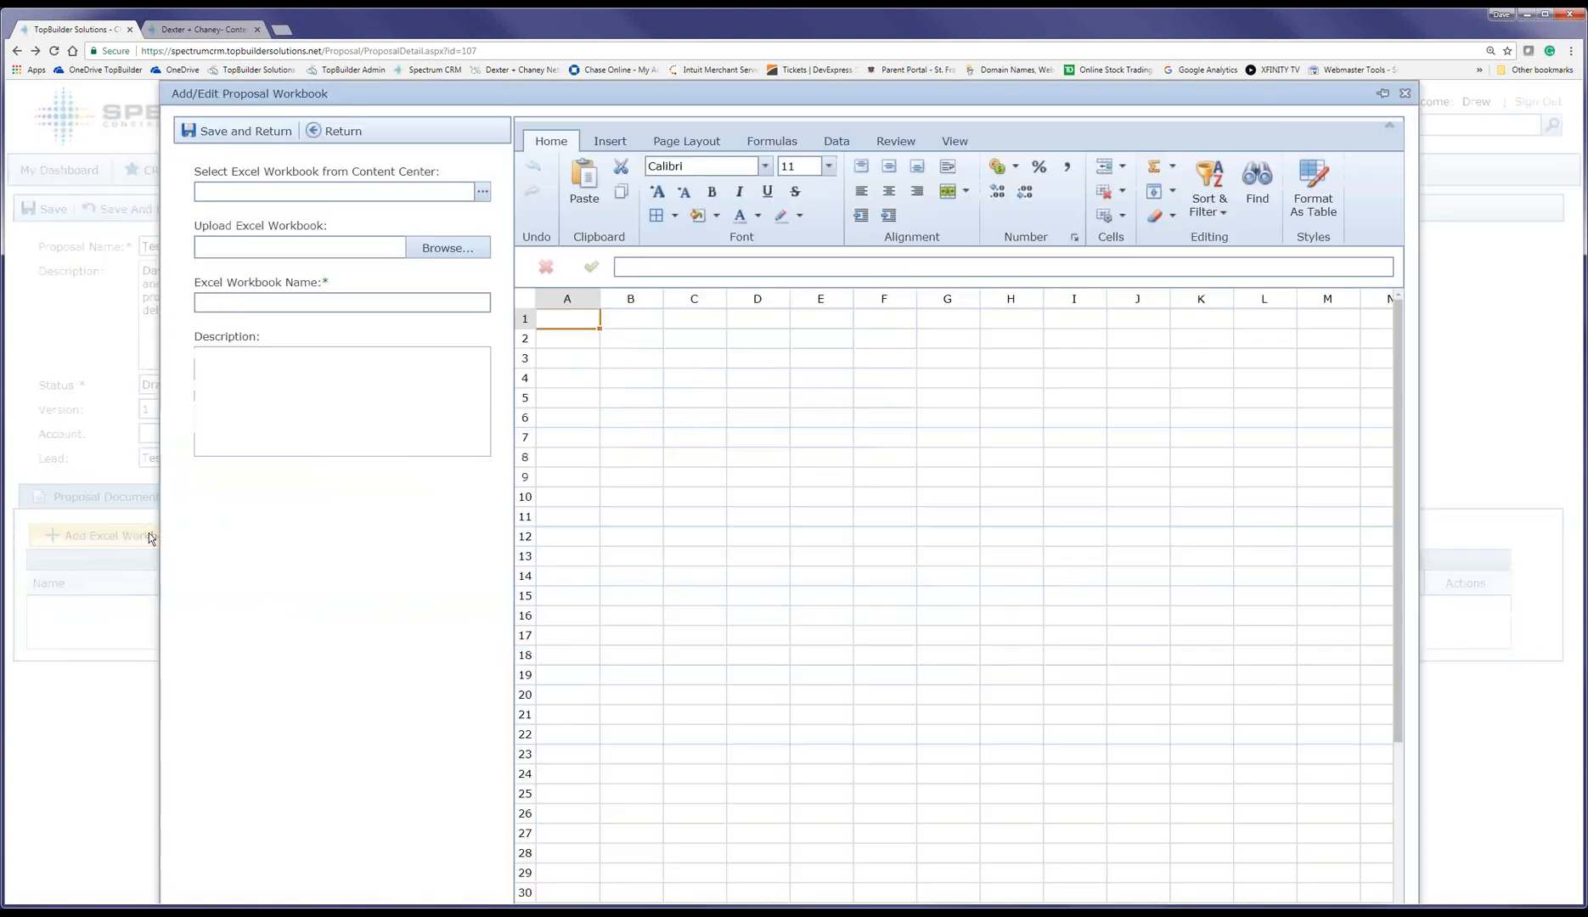
left_click(483, 194)
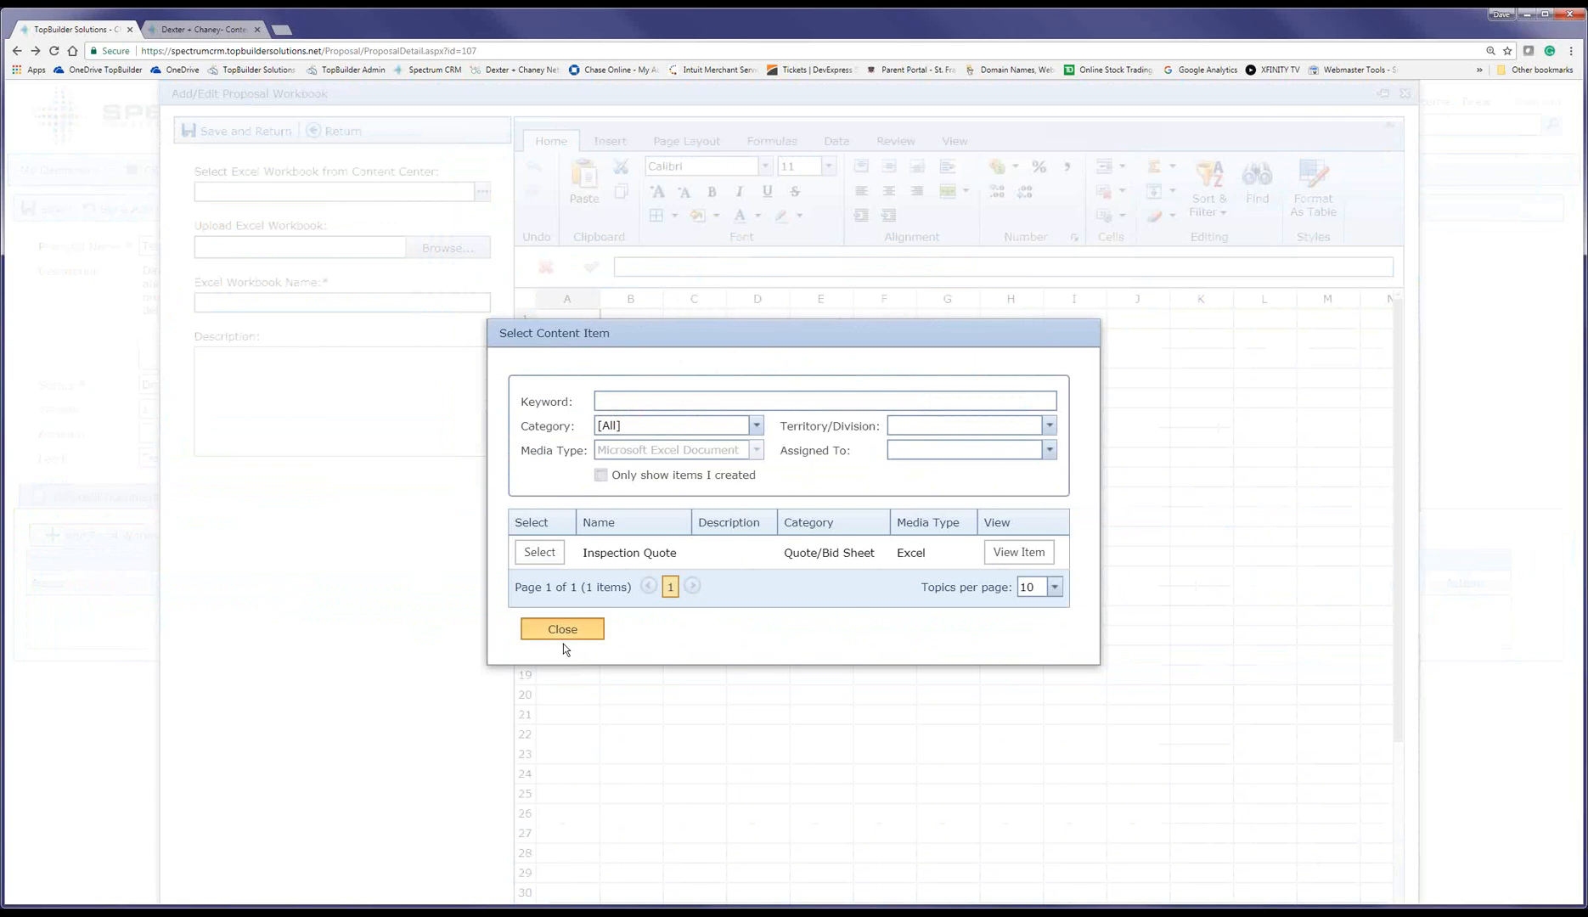
left_click(563, 631)
left_click(447, 248)
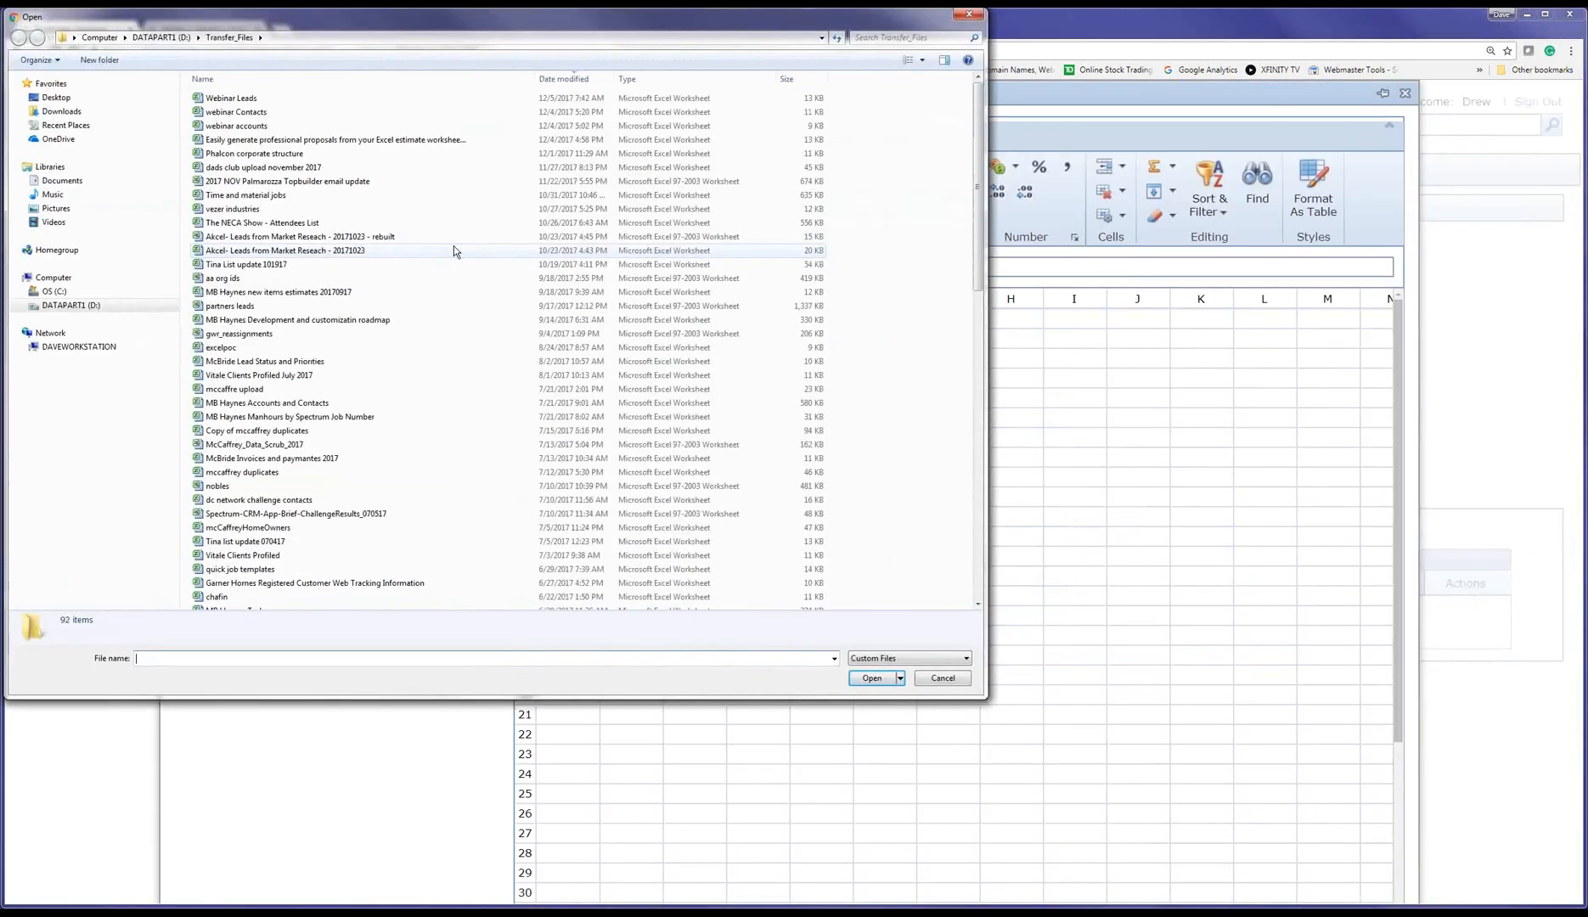
left_click(365, 404)
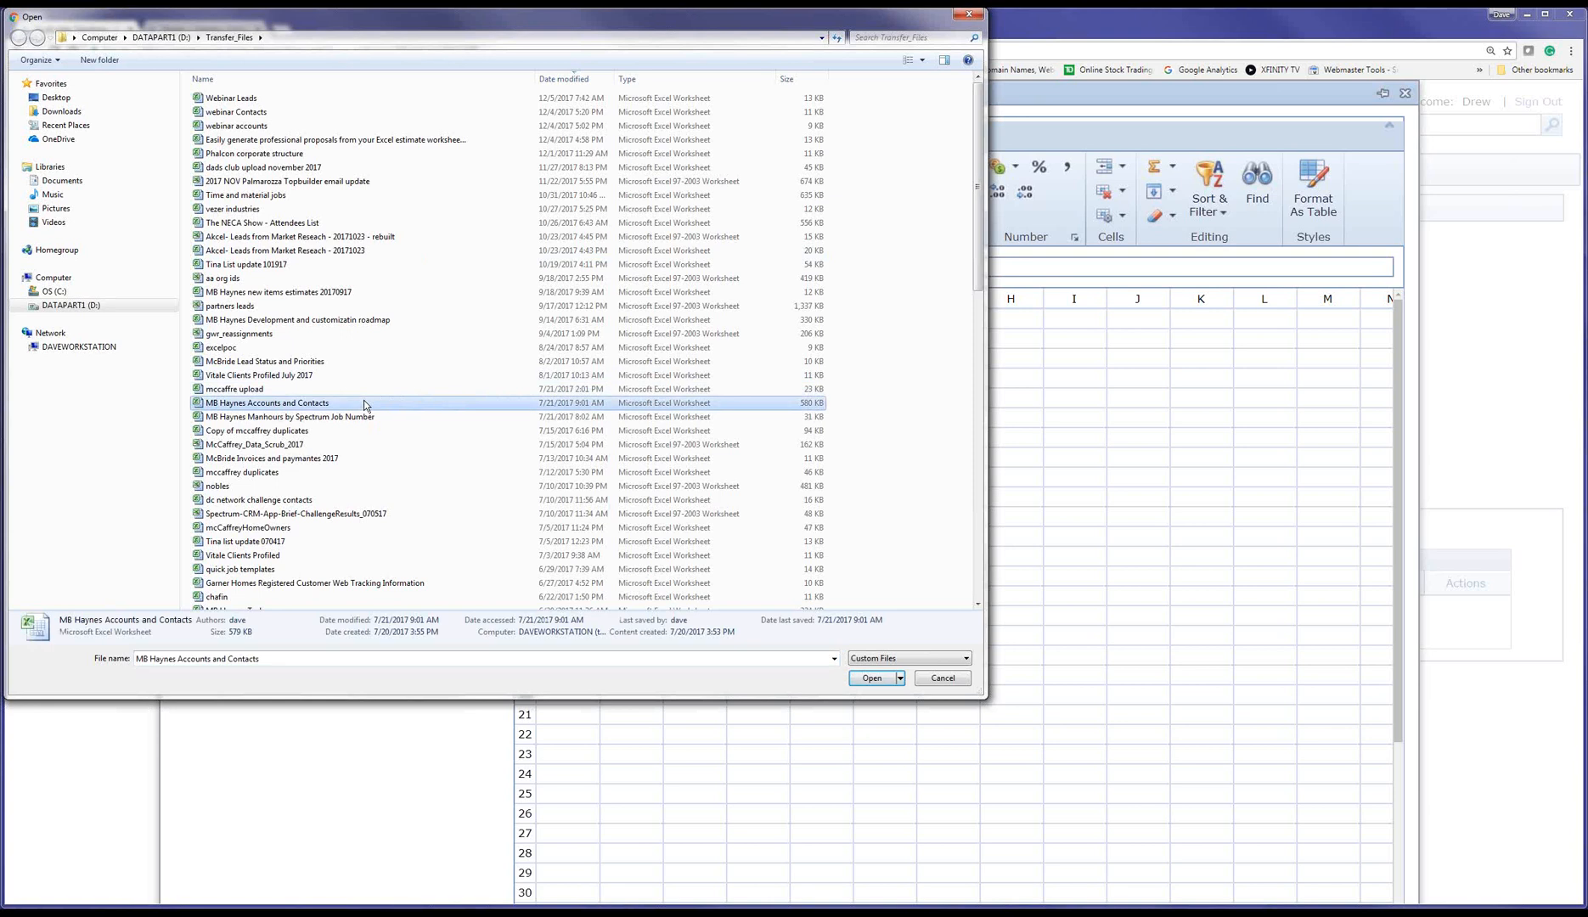
scroll(365, 406, "down", 13)
scroll(366, 406, "down", 5)
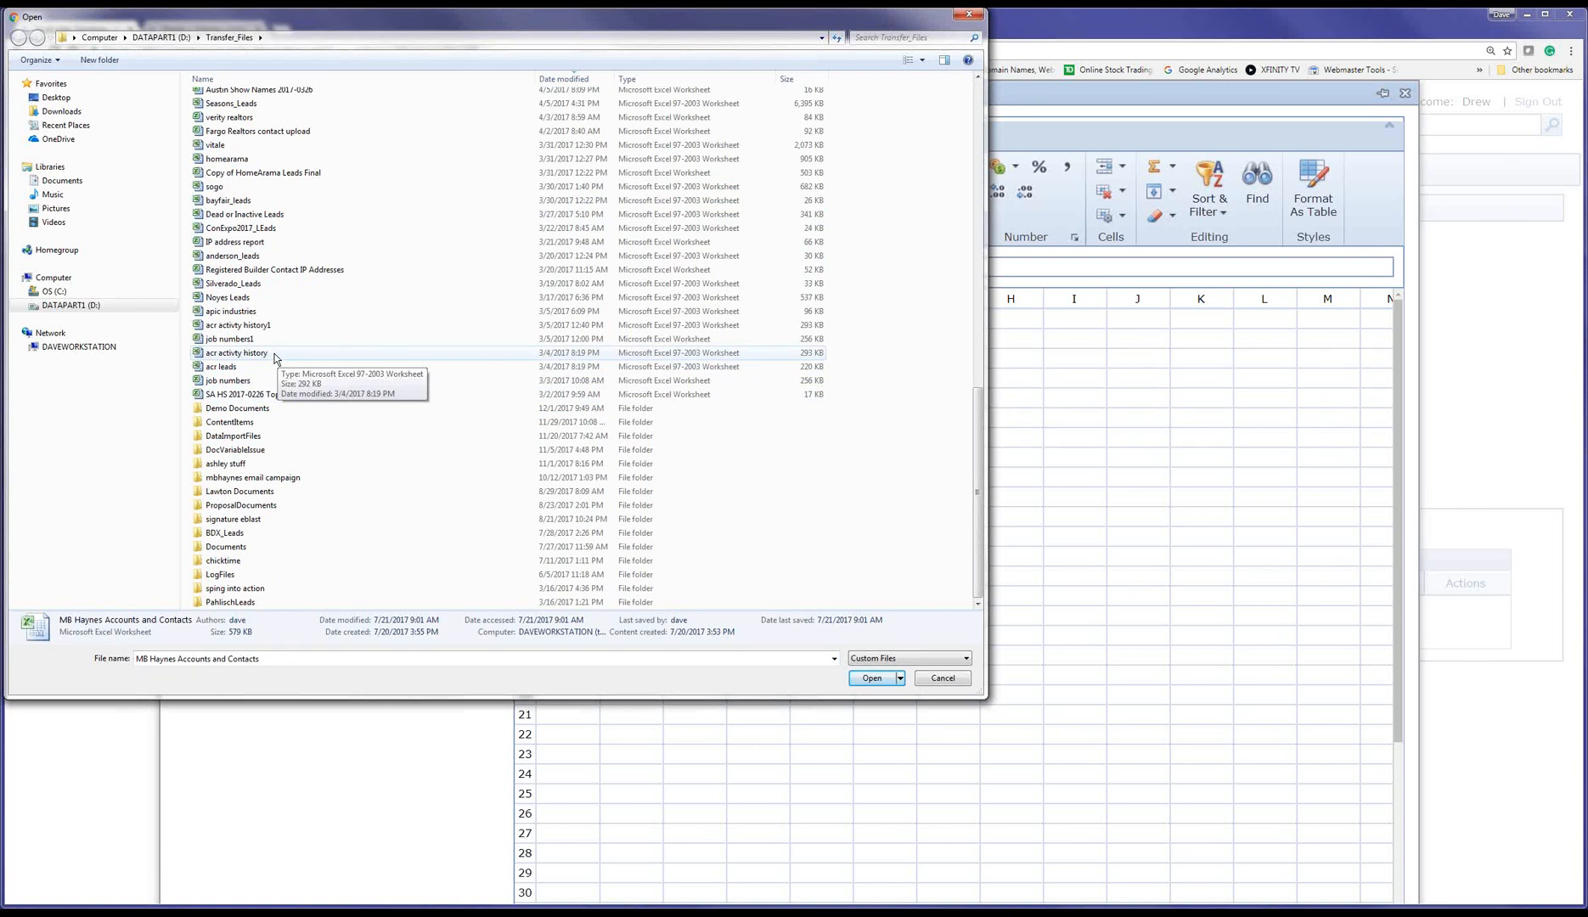
scroll(274, 357, "up", 3)
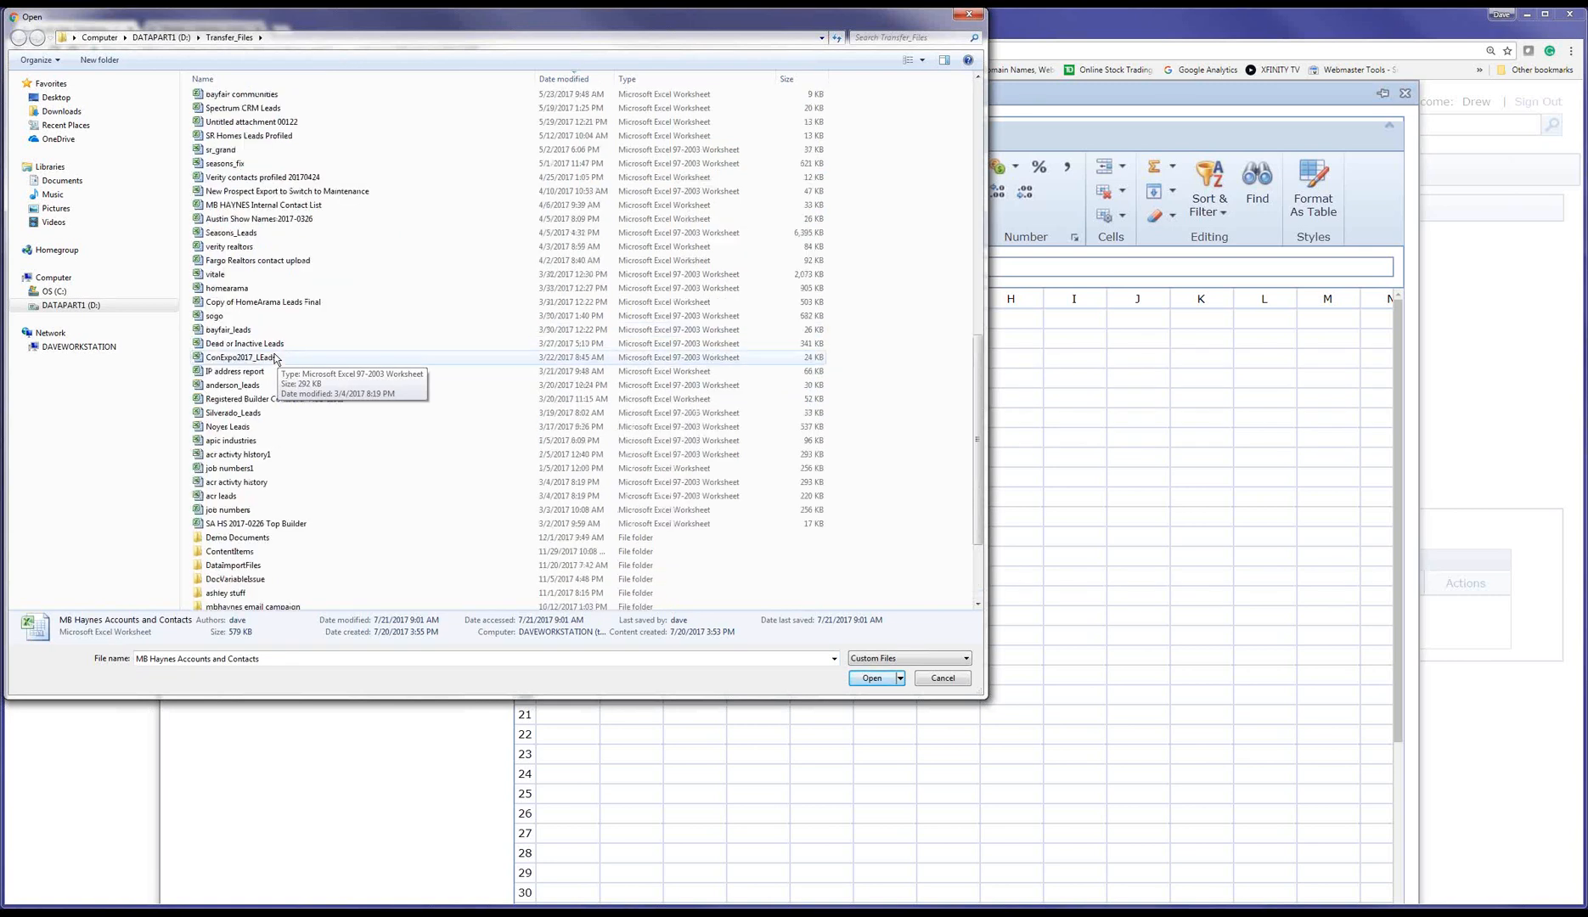
scroll(274, 357, "up", 10)
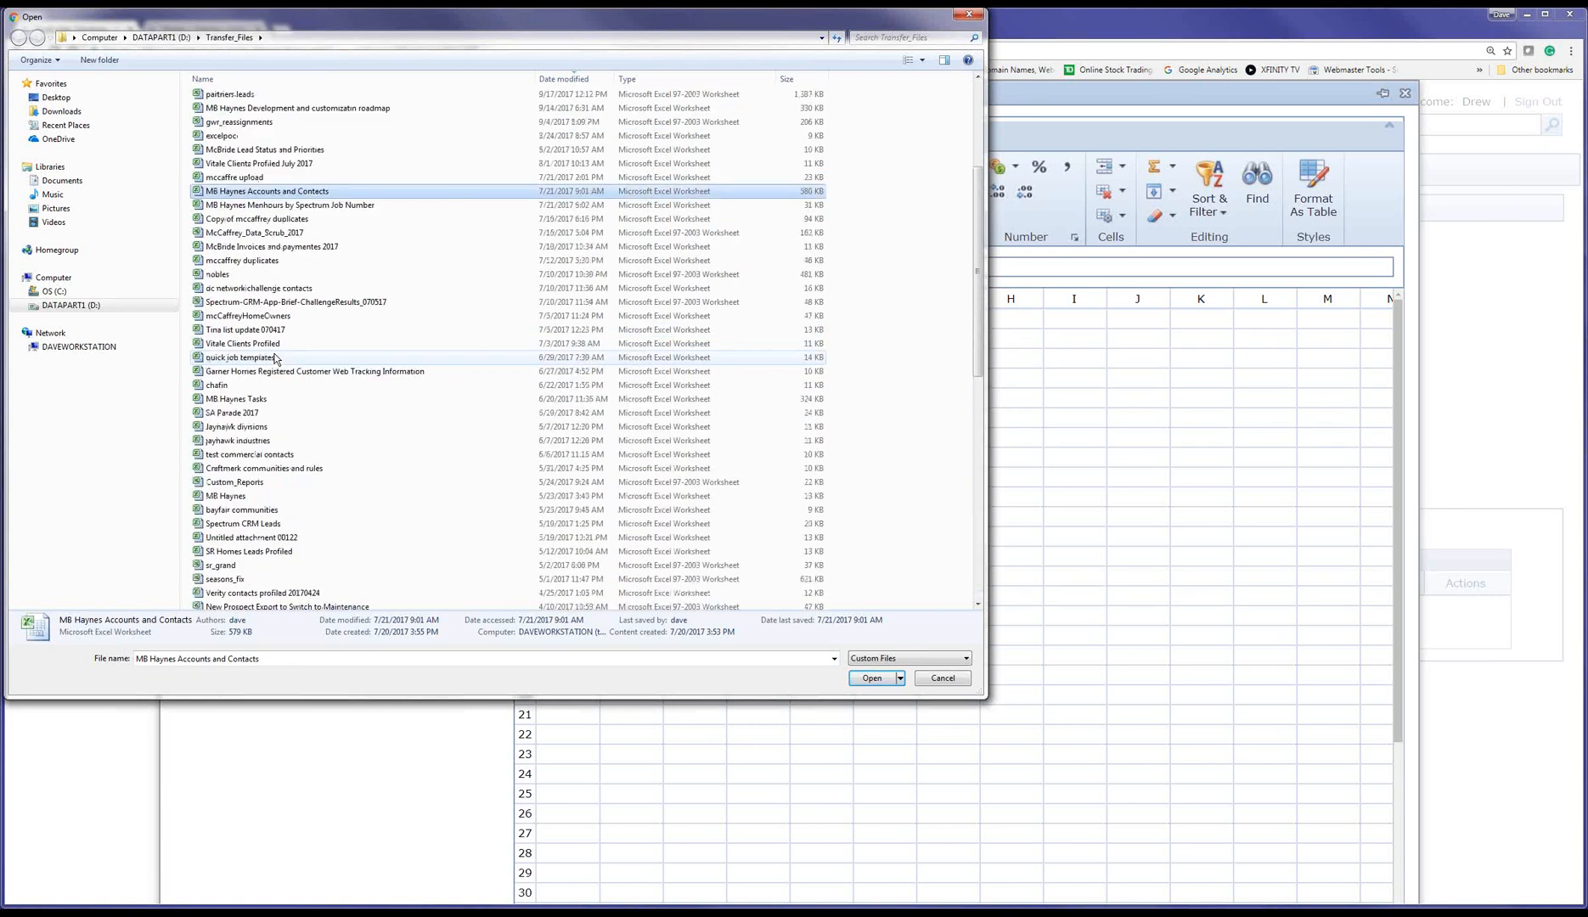
double_click(237, 151)
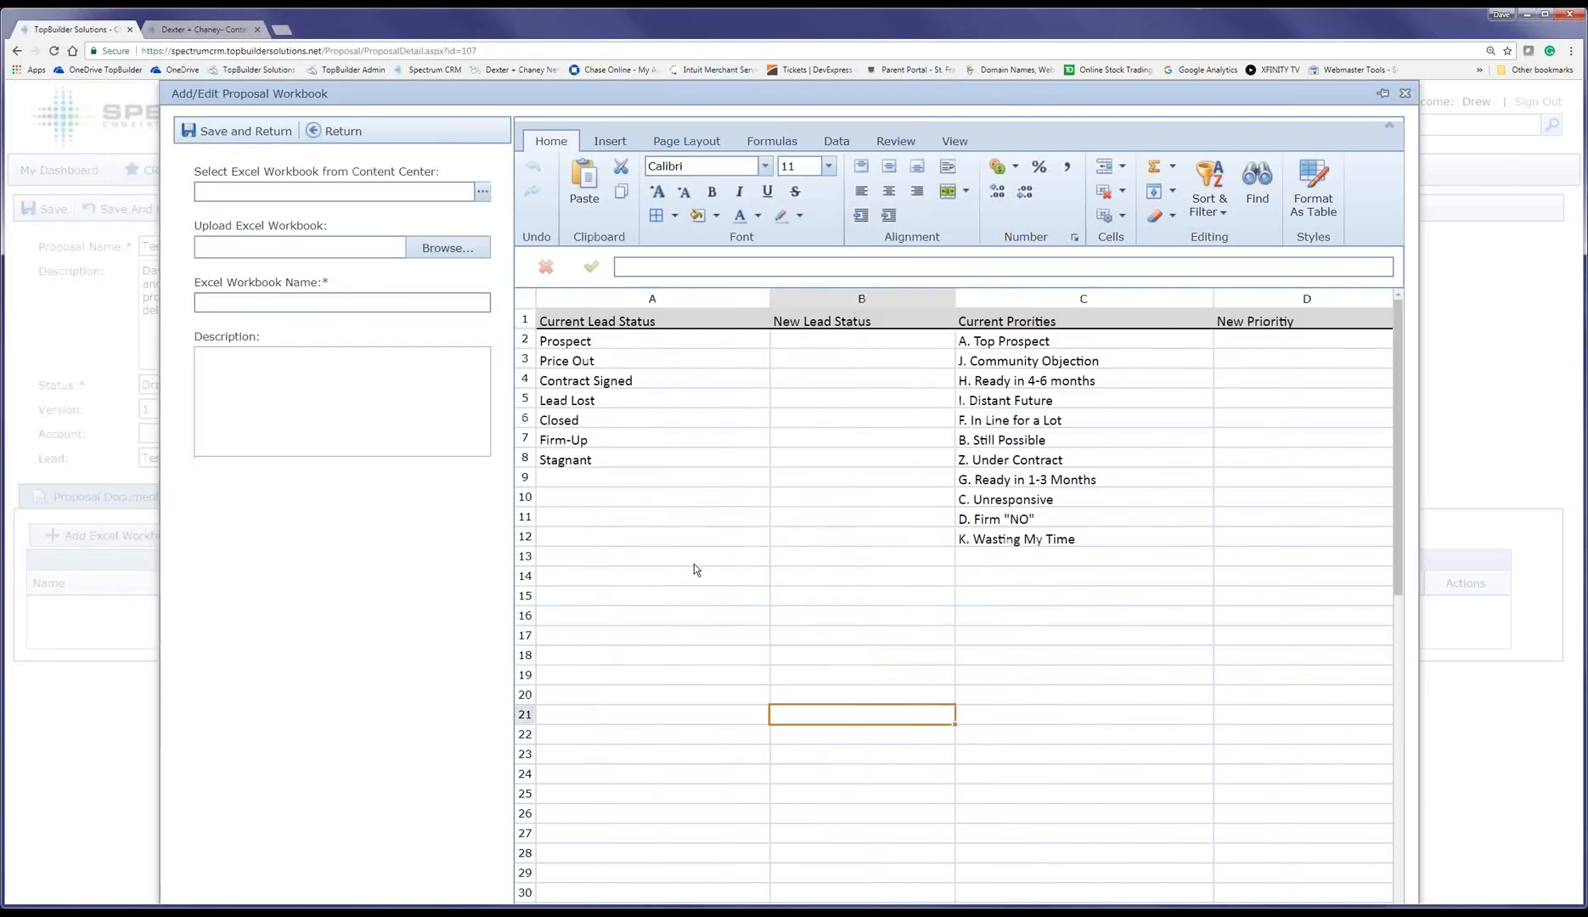
Step: Name the uploaded workbook 'list of items' and save it to the proposal
left_click(1010, 341)
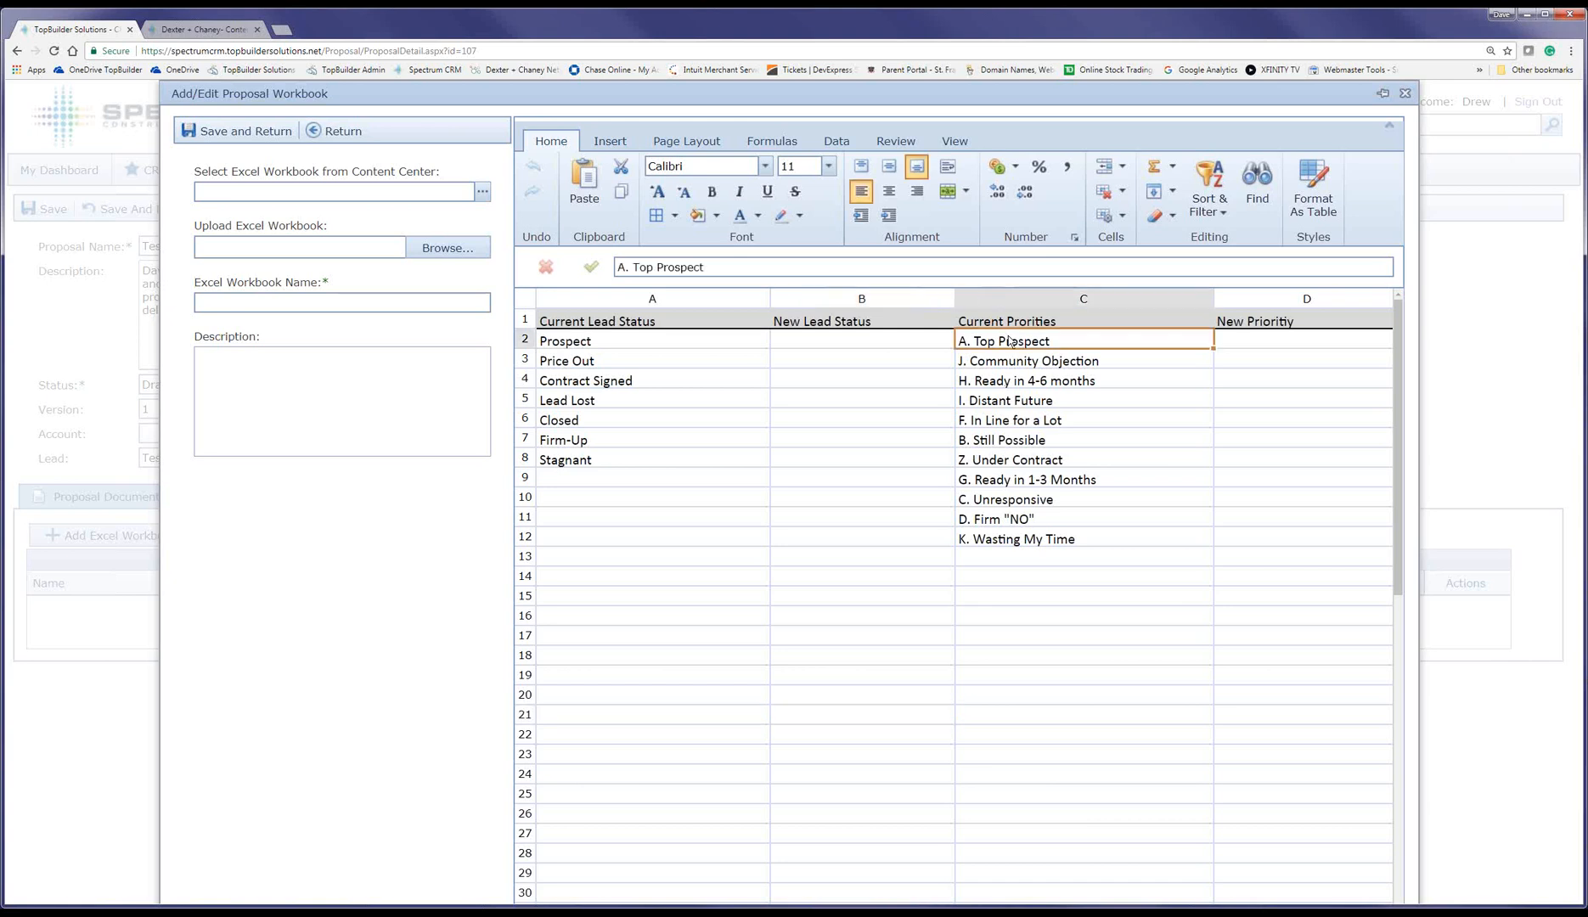
left_click(1022, 542)
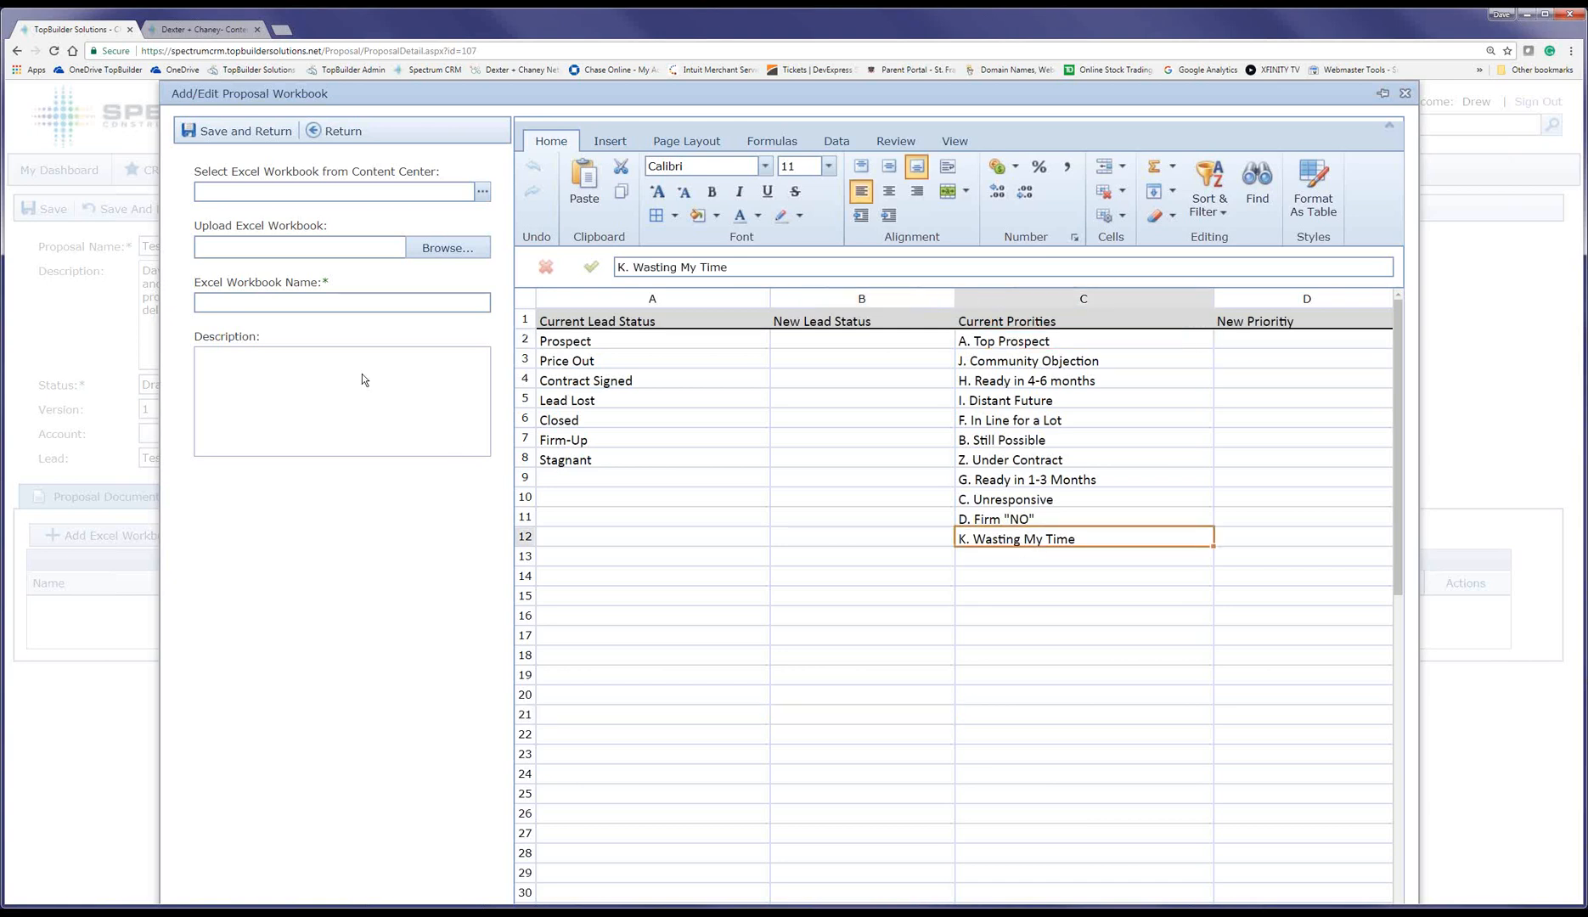
left_click(244, 296)
type("list of it")
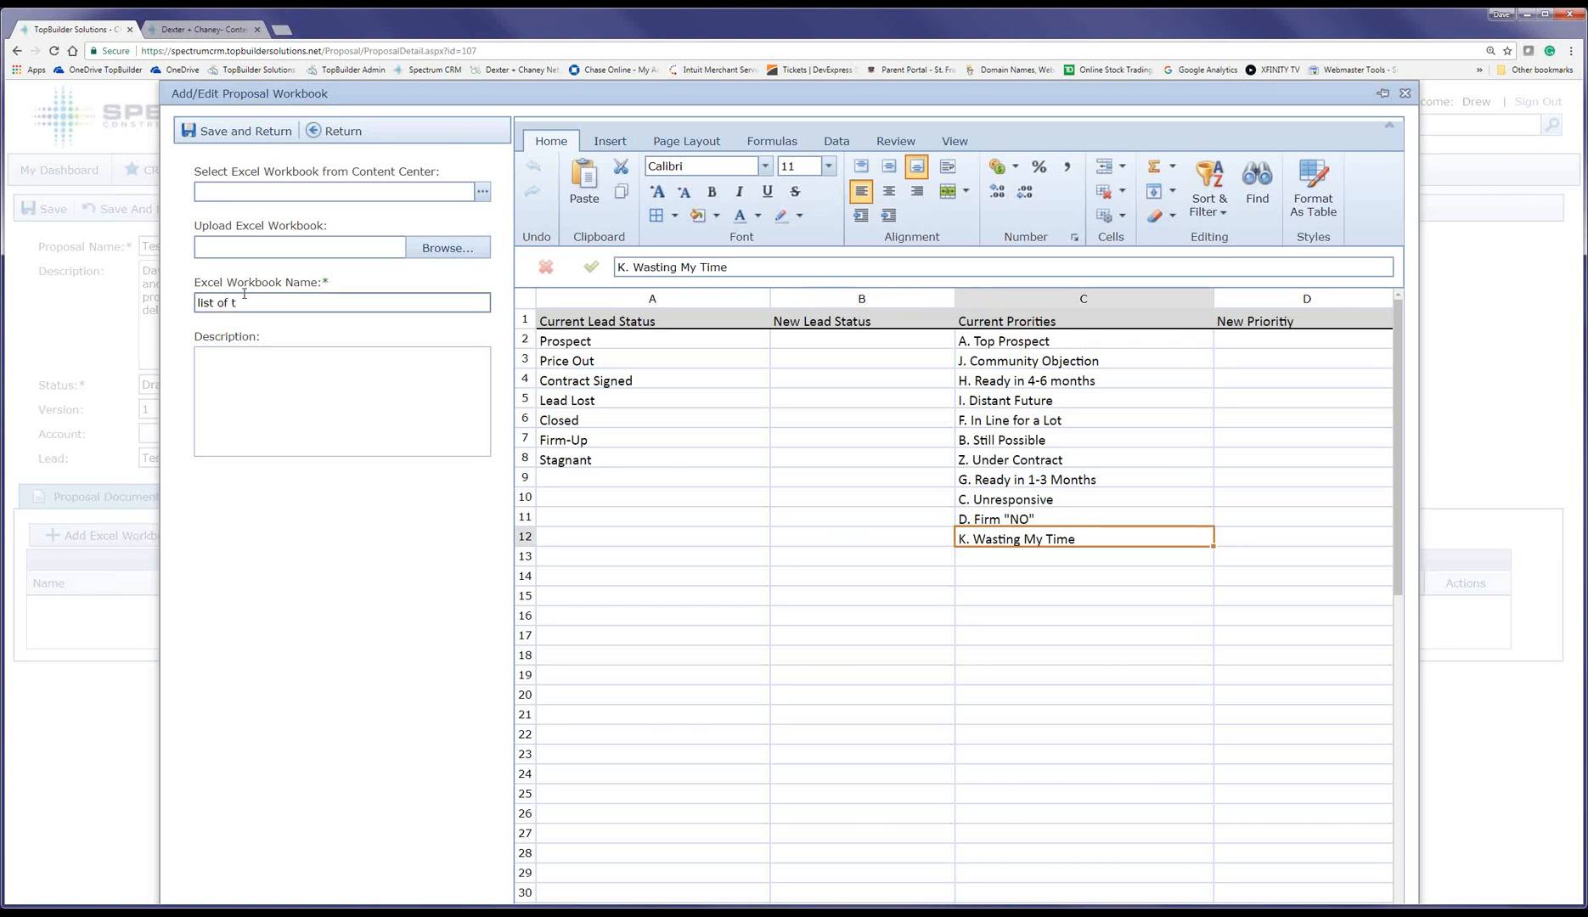
type("ems")
left_click(236, 138)
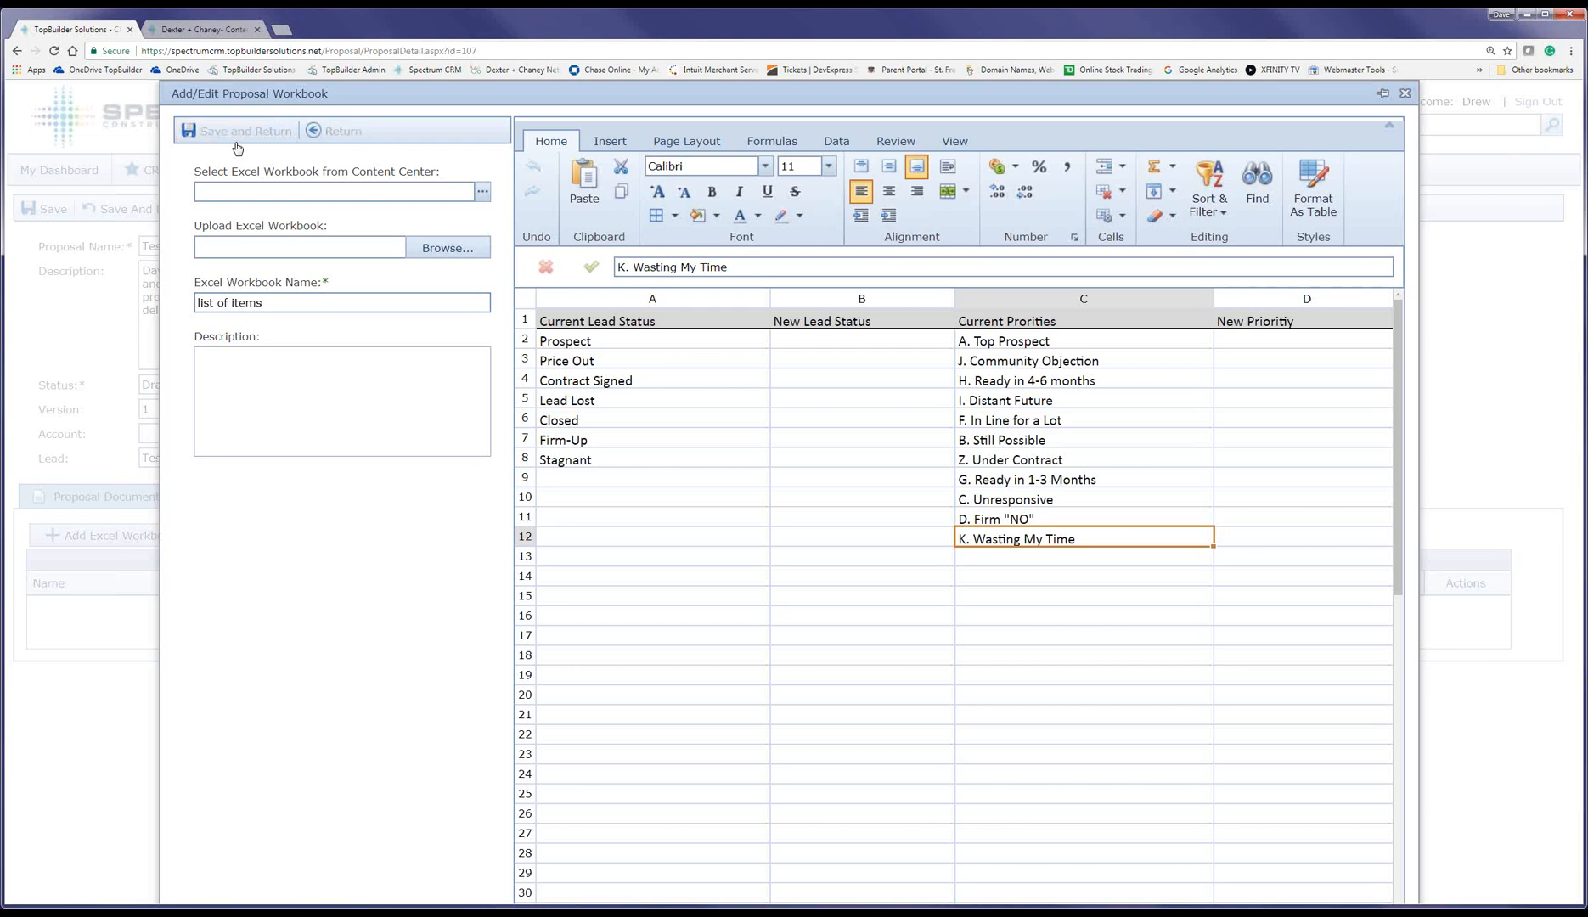